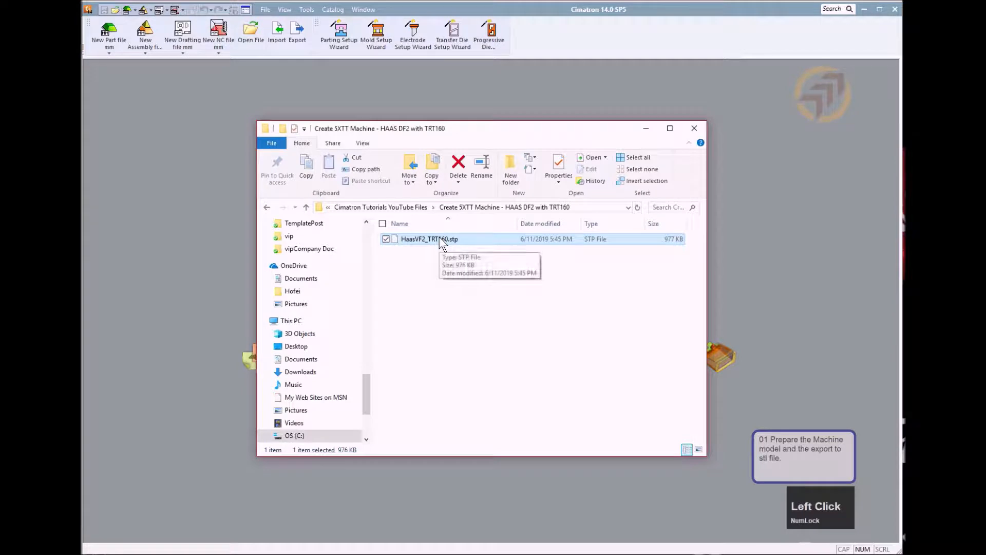
Import the STEP file HaasVF2_TRT160.stp from the Create 5XTT Machine folder into Cimatron
drag(441, 243, 234, 211)
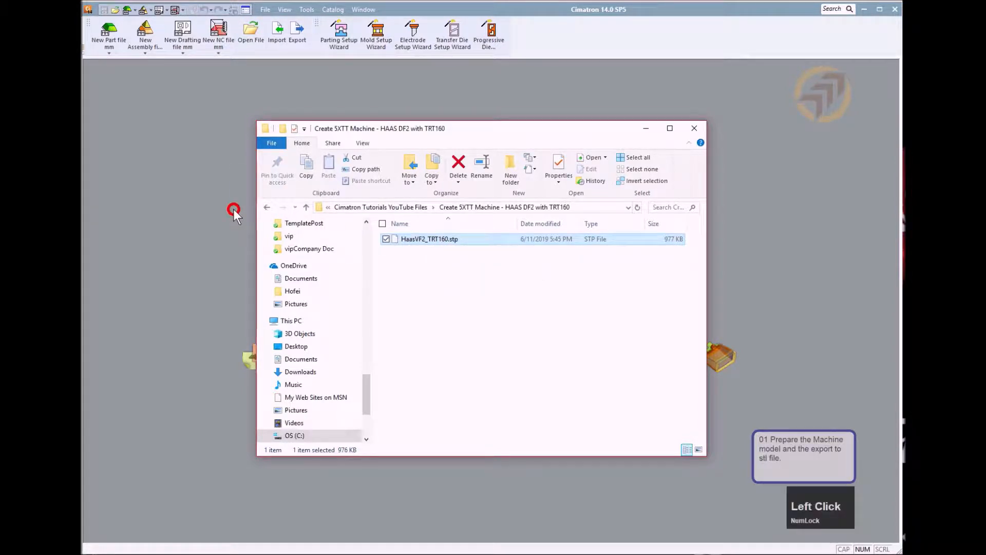
drag(233, 208, 233, 208)
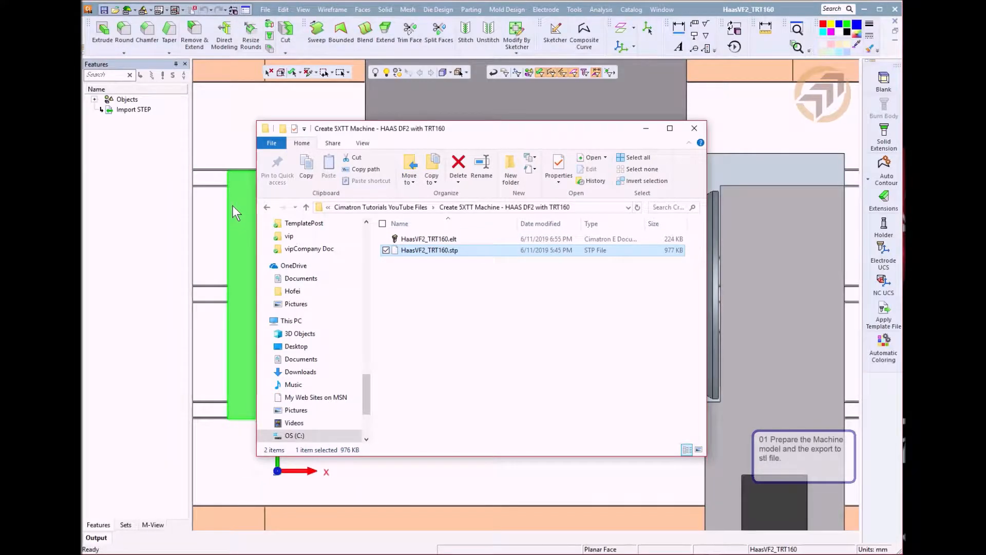
Examine the imported machine model from several angles, including the coordinate system between the spindle nose and the rotary table
ctrl+right_click(229, 277)
ctrl+drag(579, 352, 681, 302)
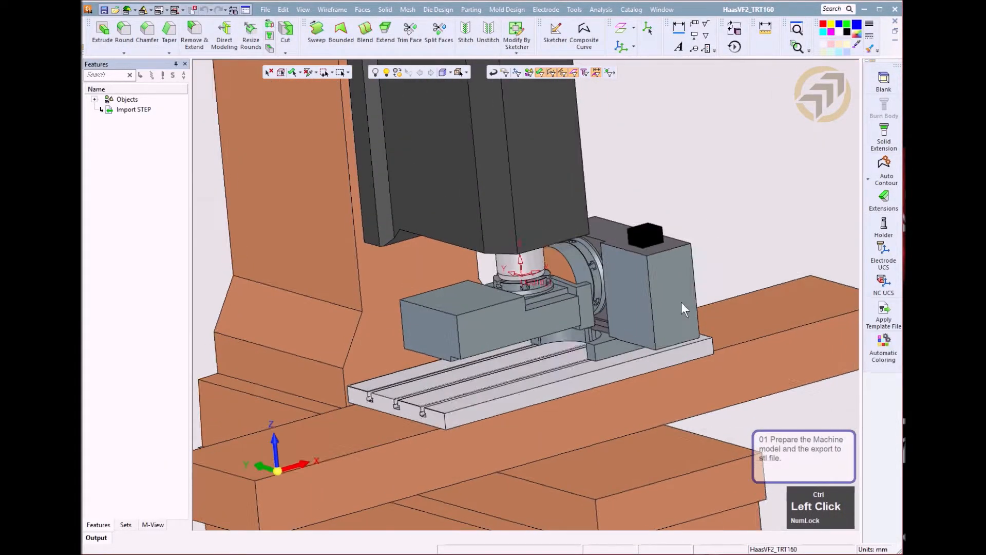
ctrl+right_drag(681, 302, 711, 82)
ctrl+middle_drag(711, 83, 525, 279)
mouse_move(525, 279)
ctrl+mouse_down()
mouse_move(498, 246)
mouse_move(553, 288)
mouse_move(514, 252)
mouse_move(525, 280)
mouse_move(511, 283)
ctrl+mouse_up()
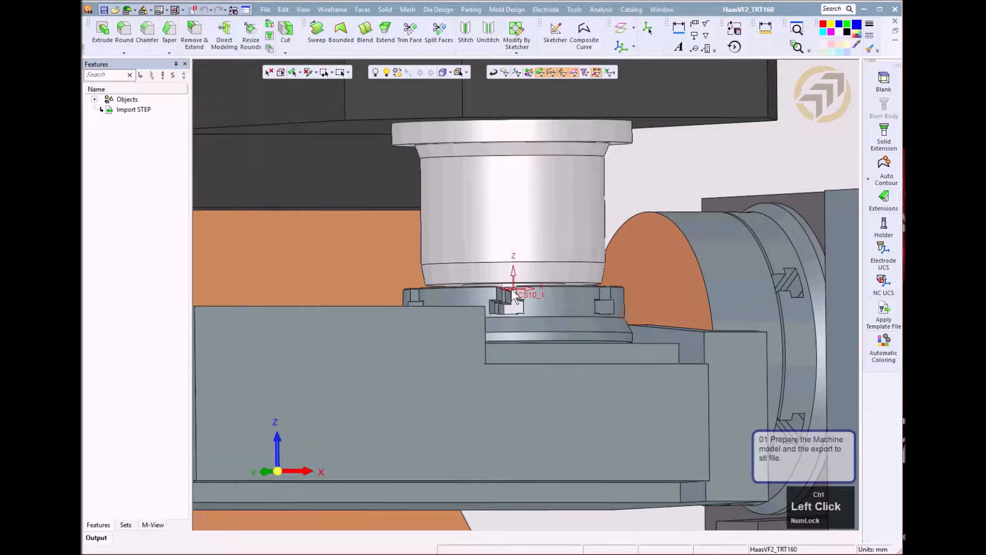
mouse_move(513, 292)
ctrl+mouse_down()
mouse_move(518, 256)
mouse_move(513, 274)
ctrl+mouse_up()
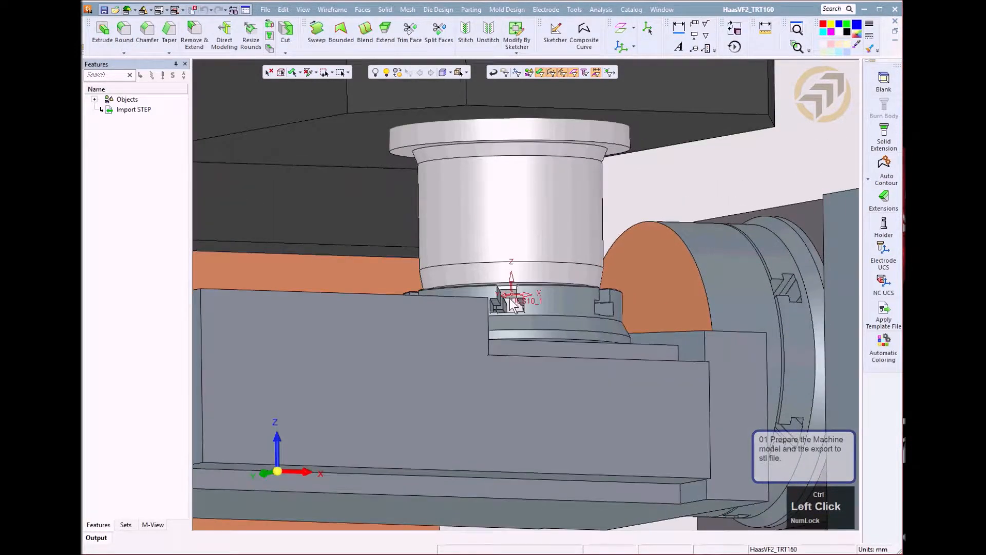
ctrl+right_drag(564, 188, 562, 196)
ctrl+drag(563, 197, 517, 169)
ctrl+right_drag(517, 169, 520, 217)
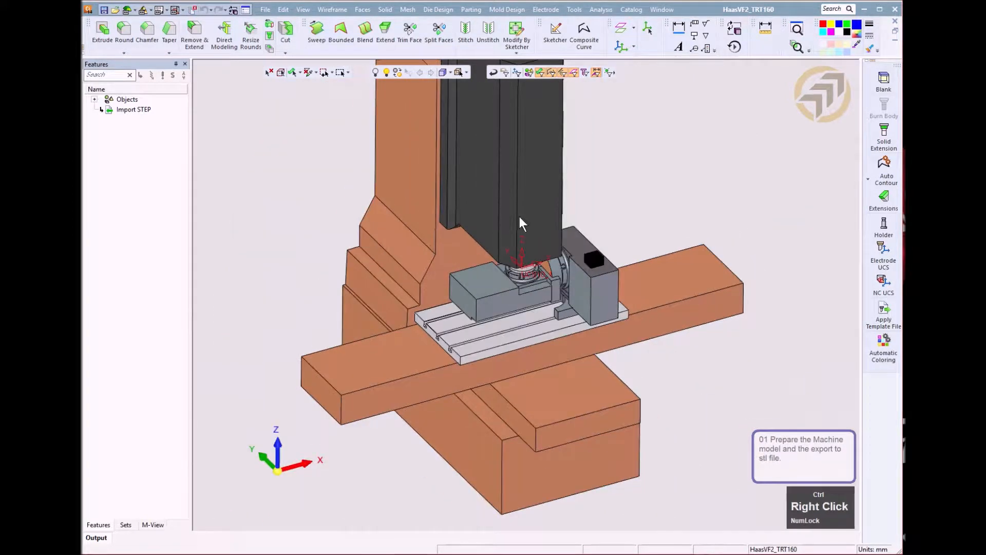
ctrl+middle_drag(527, 219, 546, 275)
ctrl+drag(546, 275, 549, 252)
ctrl+right_drag(548, 251, 446, 290)
click(352, 231)
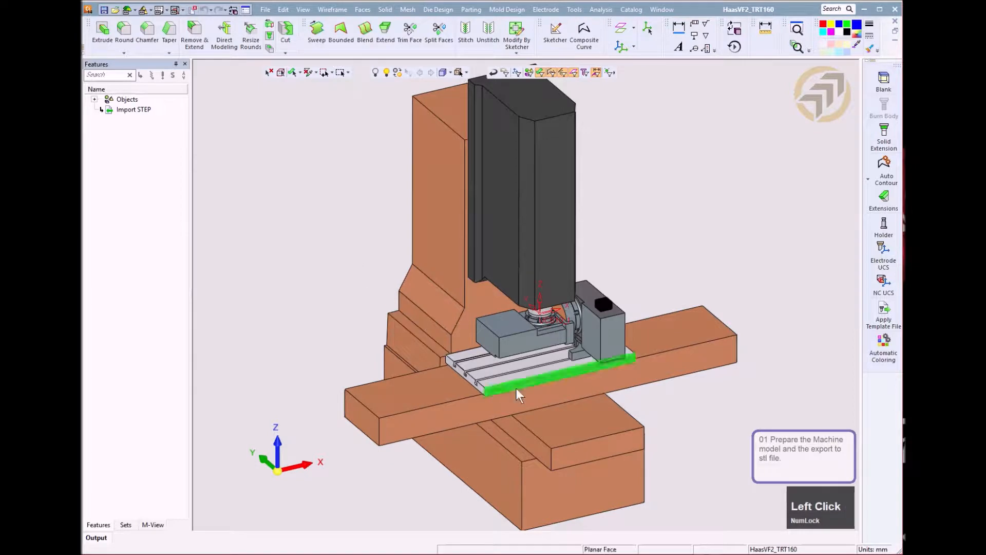
ctrl+drag(664, 229, 575, 251)
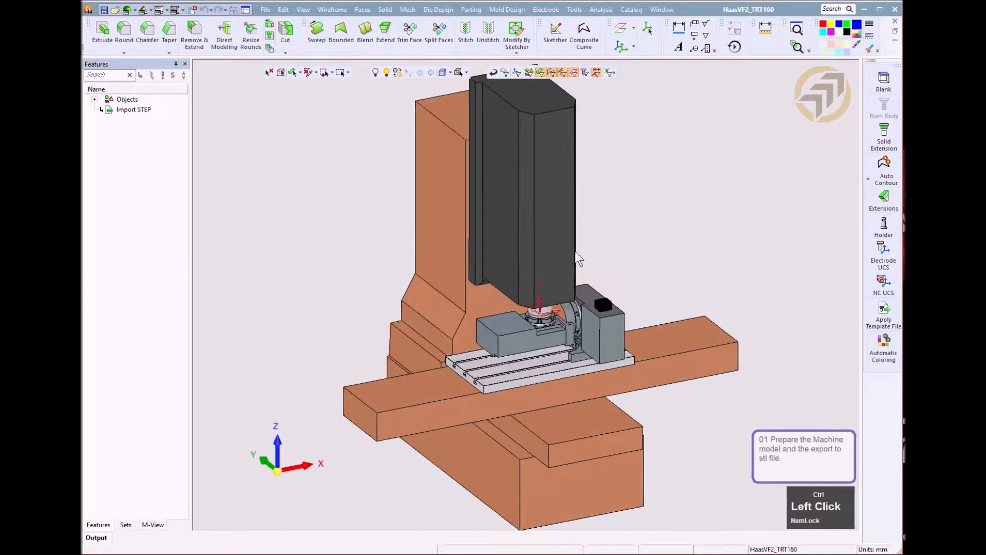
Export the base and column body by pick as an STL file named base, with a surface tolerance of 5
click(265, 9)
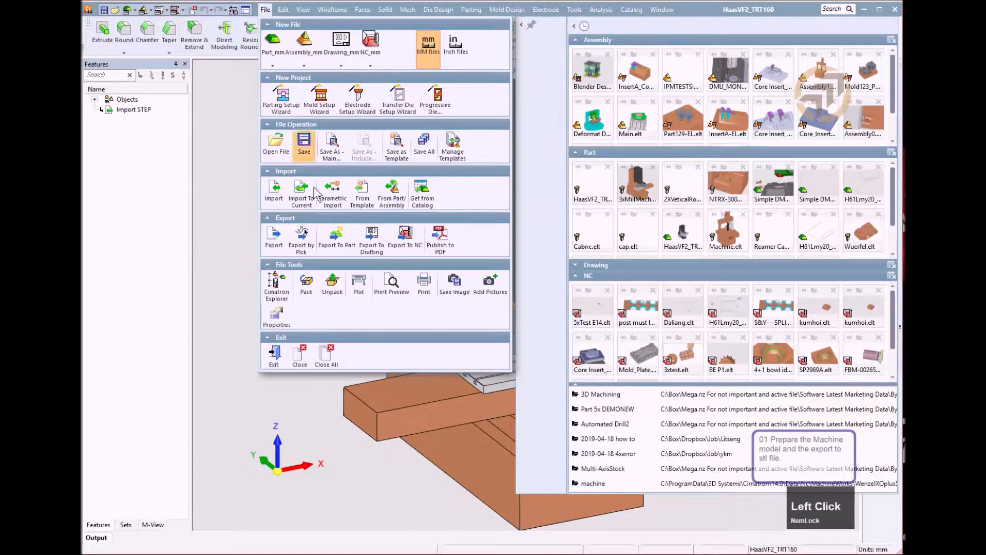
click(301, 242)
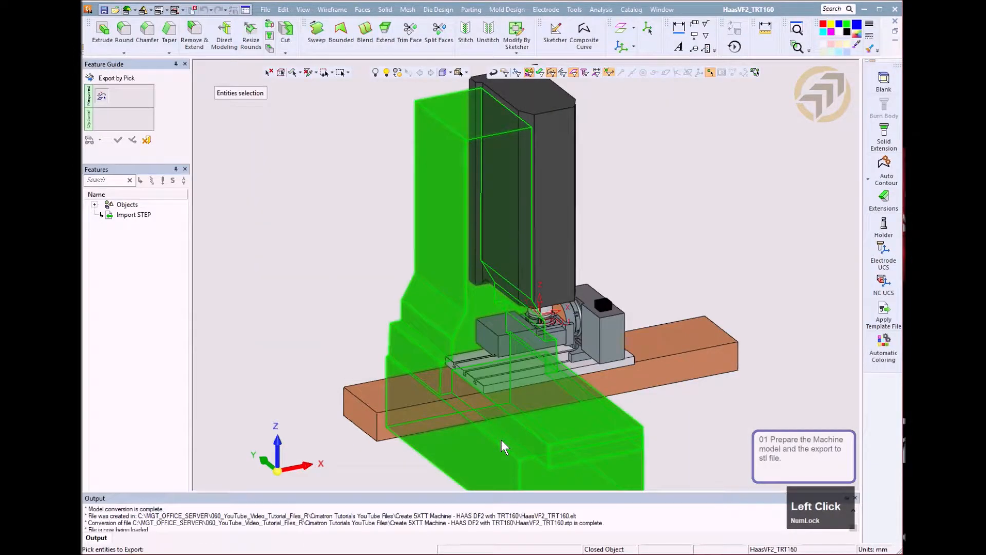
click(500, 438)
click(118, 139)
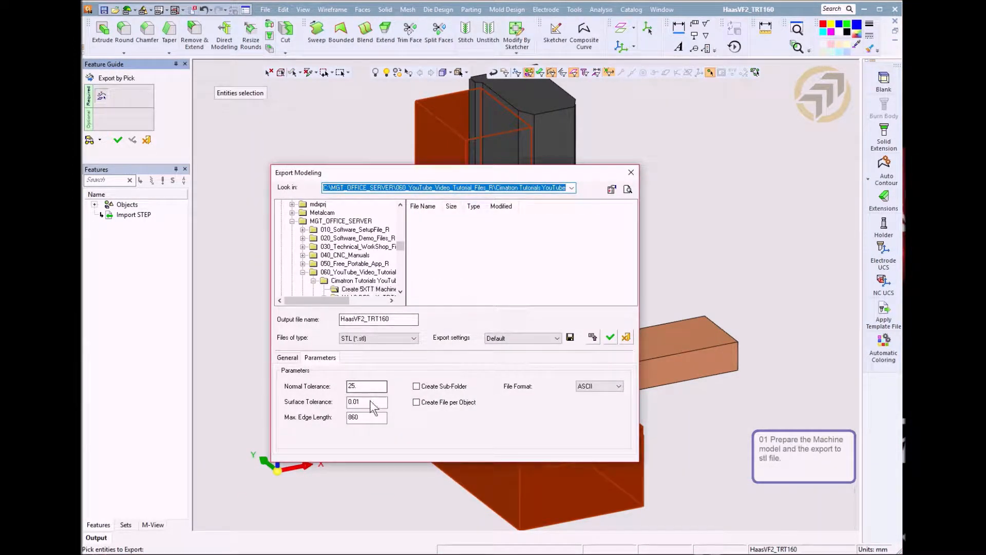
click(392, 319)
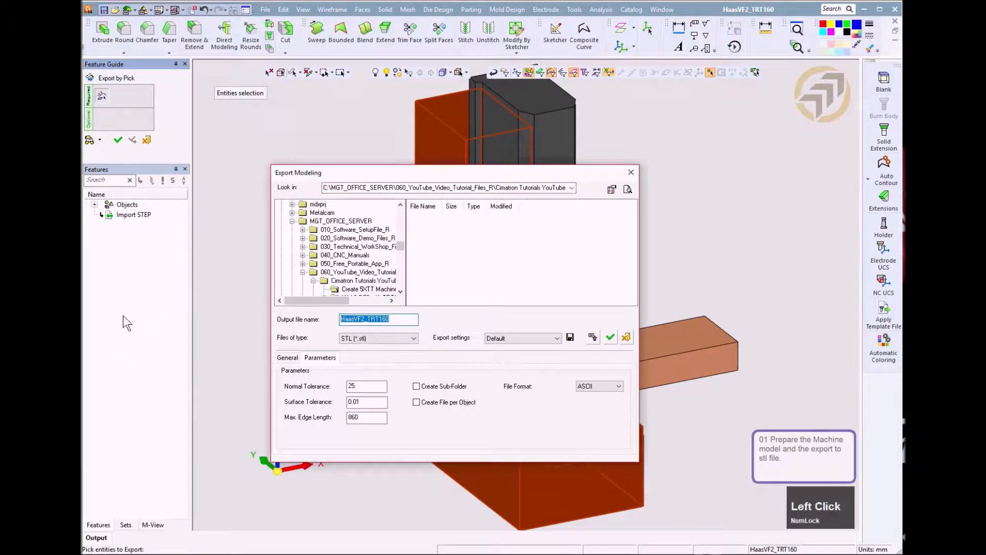
text(ba)
click(375, 400)
text(5)
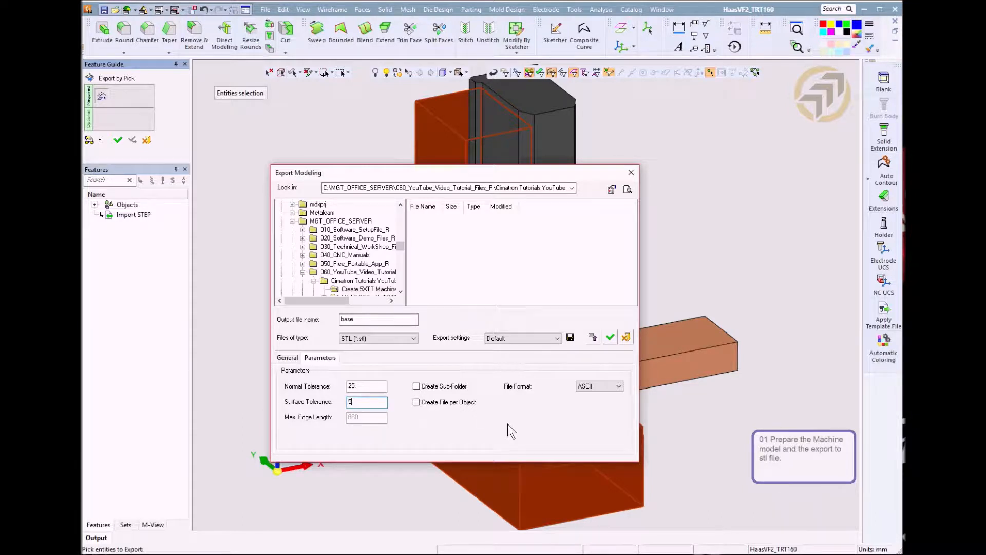
click(611, 337)
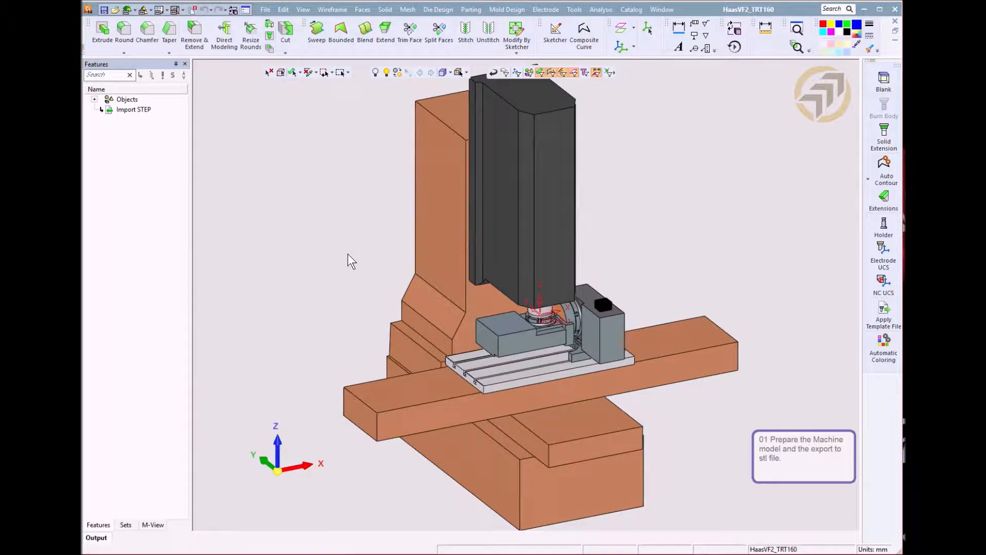
Export the long saddle body beneath the table by pick as STL file "Y axis", with a surface tolerance of 5
click(265, 9)
click(317, 248)
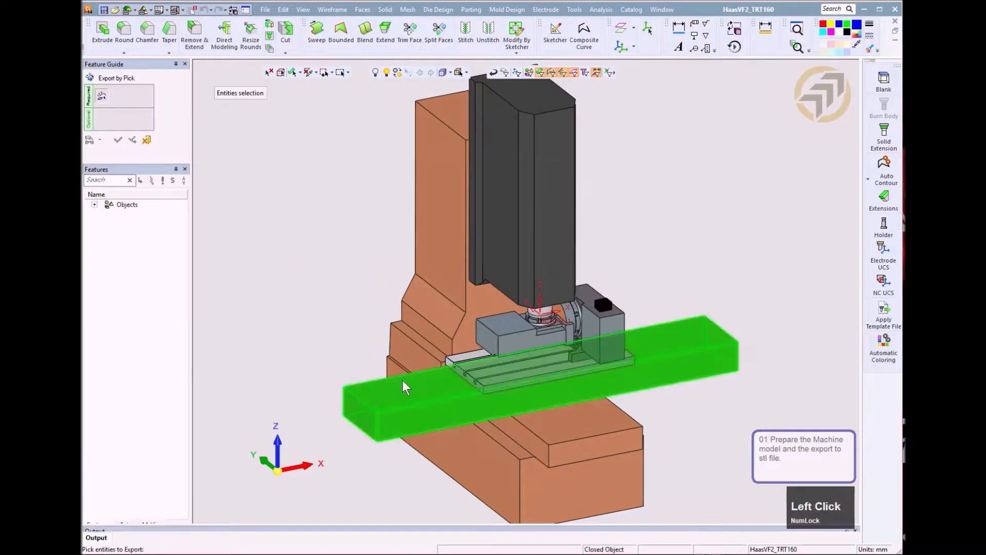
click(404, 382)
click(118, 140)
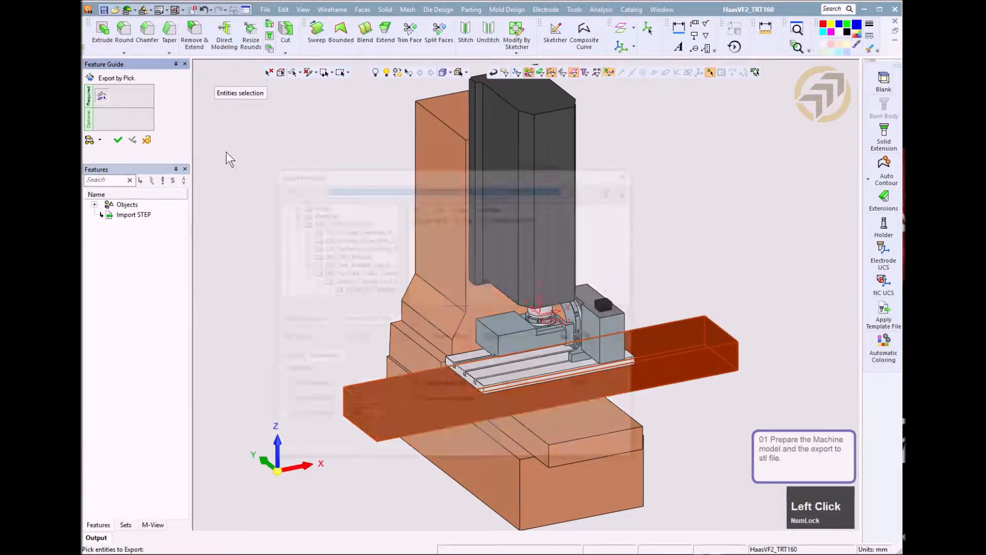
drag(392, 320, 138, 319)
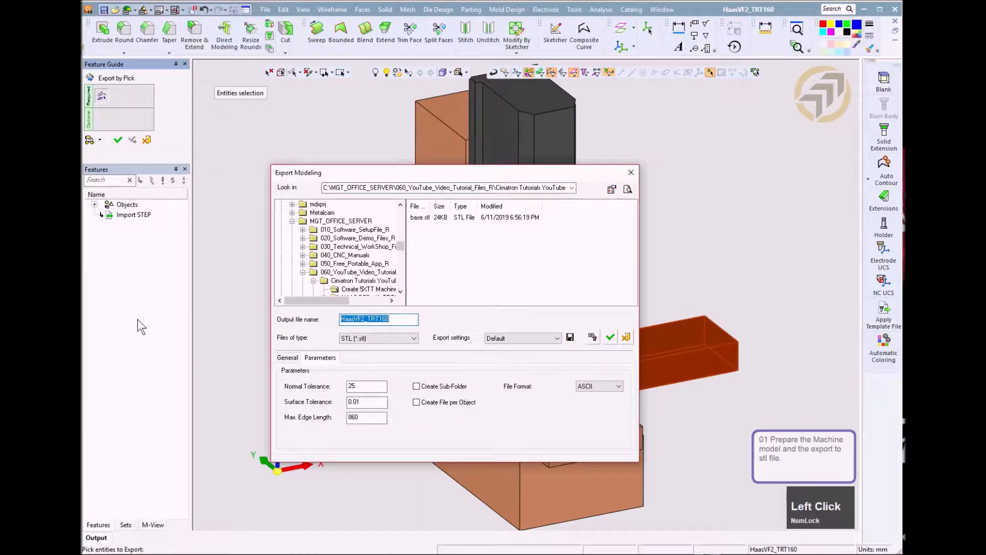
text(Y axis)
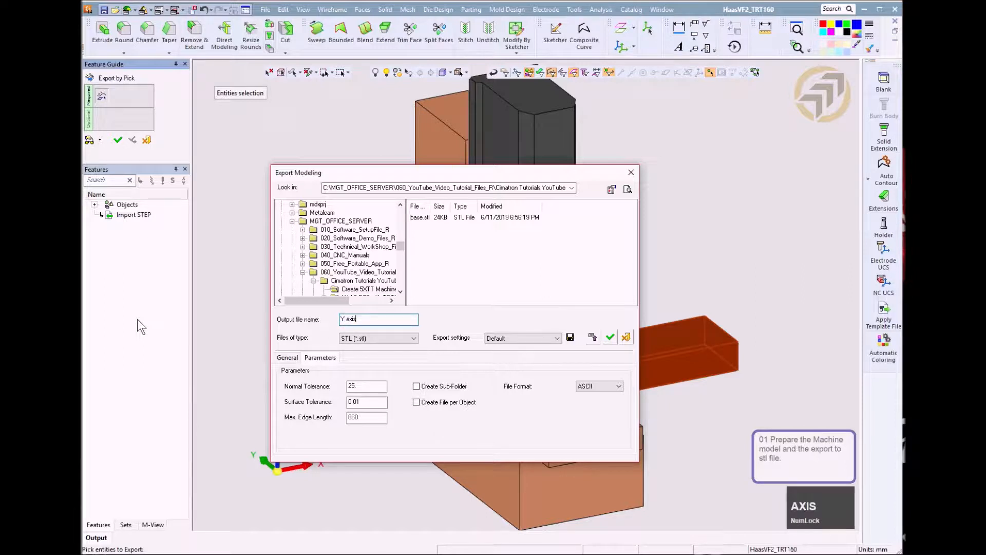
click(370, 400)
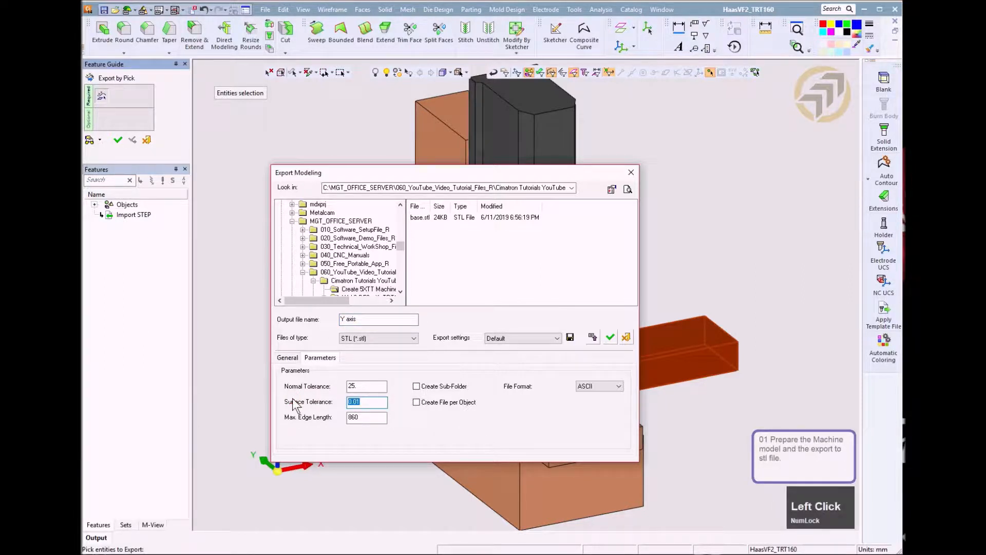
text(5)
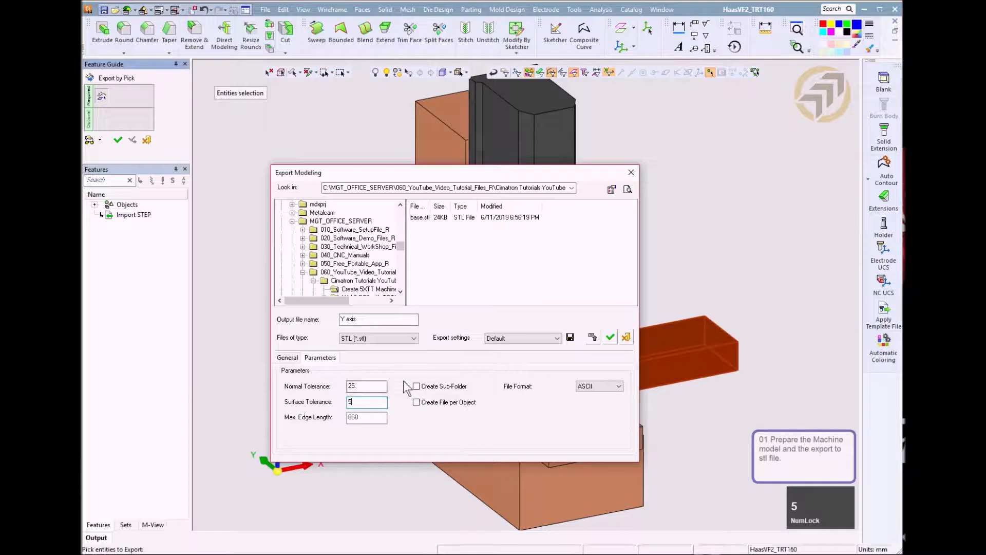
click(611, 337)
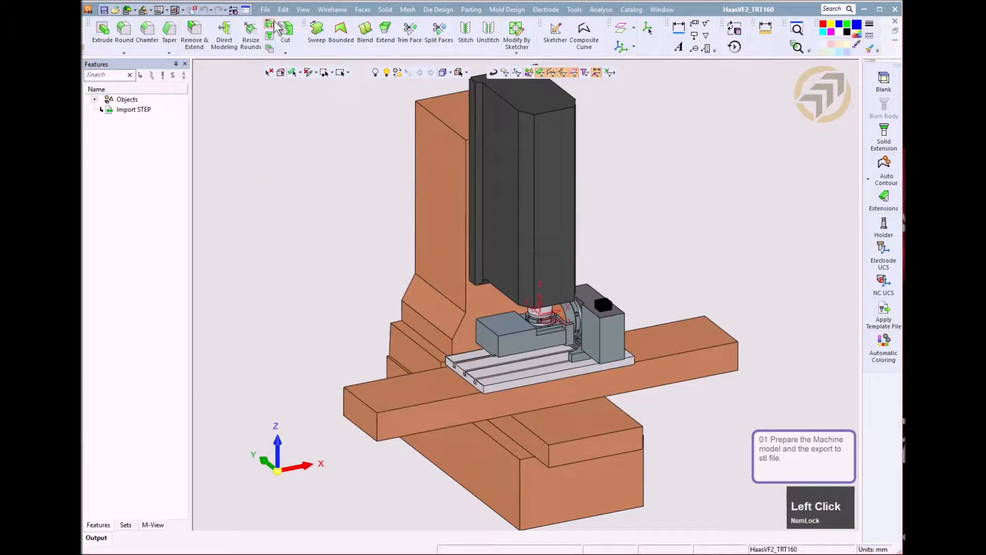
Export the slotted table body by pick as STL file "X axis", with a surface tolerance of 1
click(265, 10)
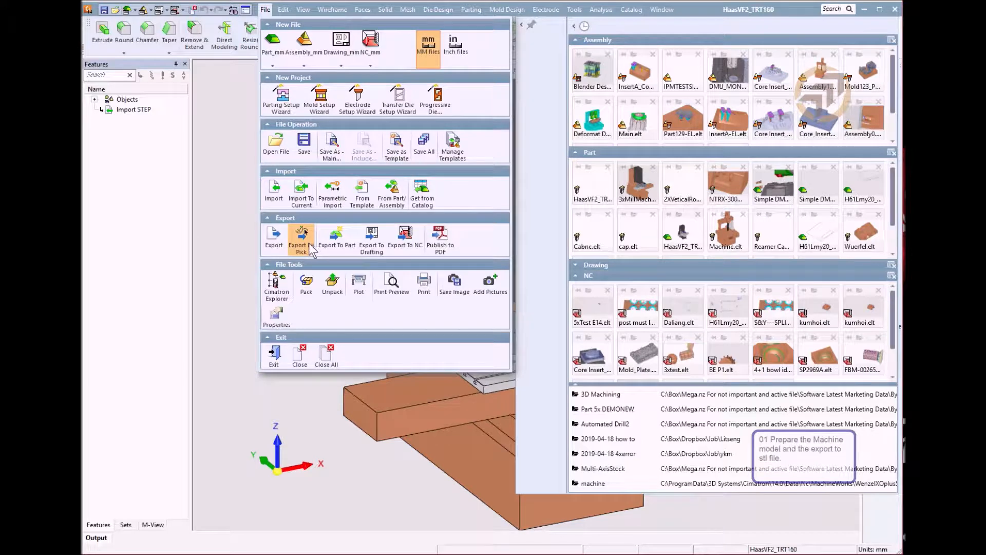
click(308, 245)
click(466, 365)
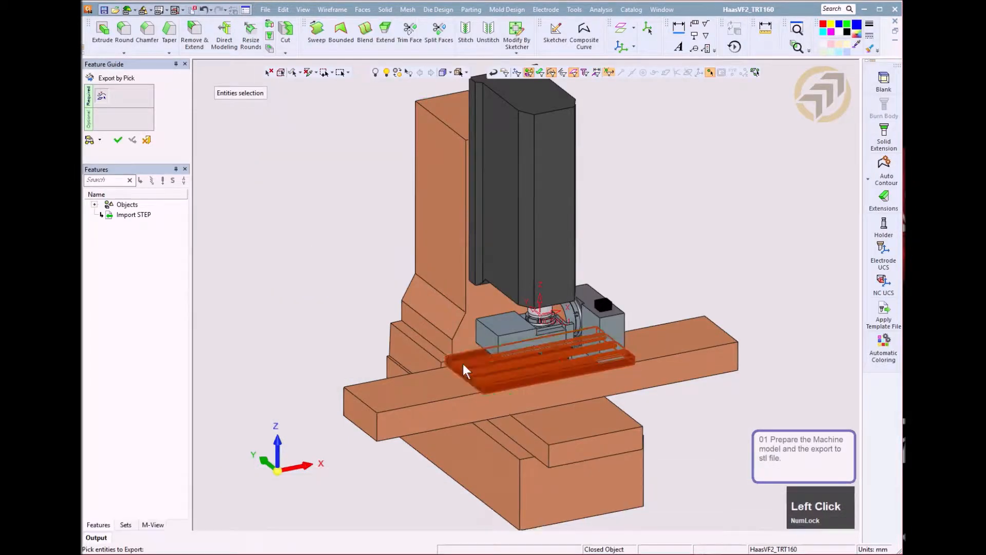
click(118, 139)
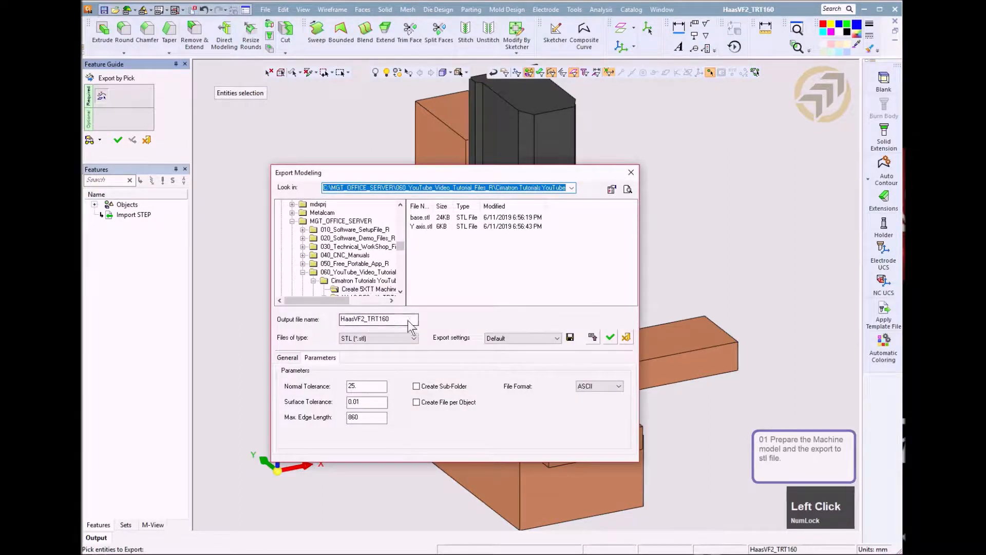
drag(409, 320, 206, 310)
text(X axis)
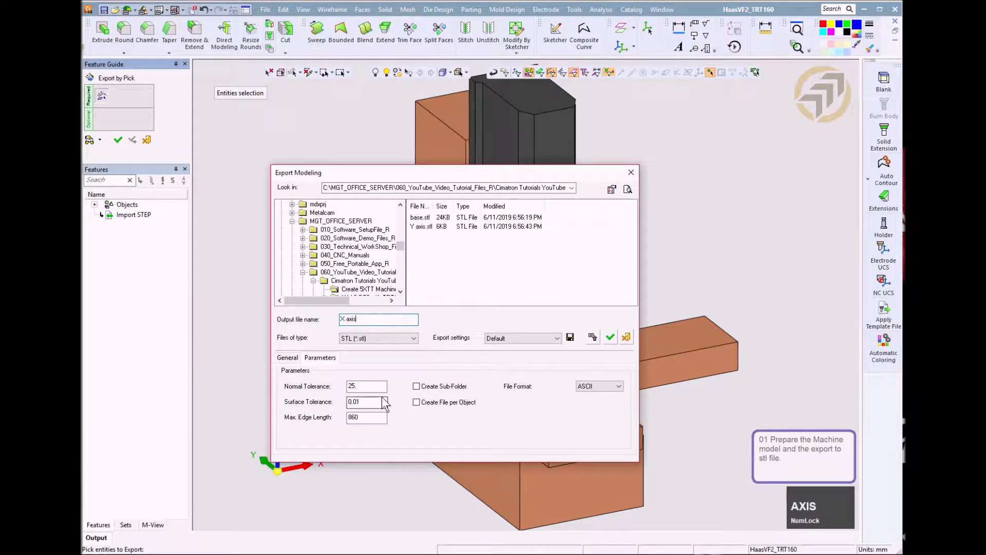
drag(375, 404, 294, 397)
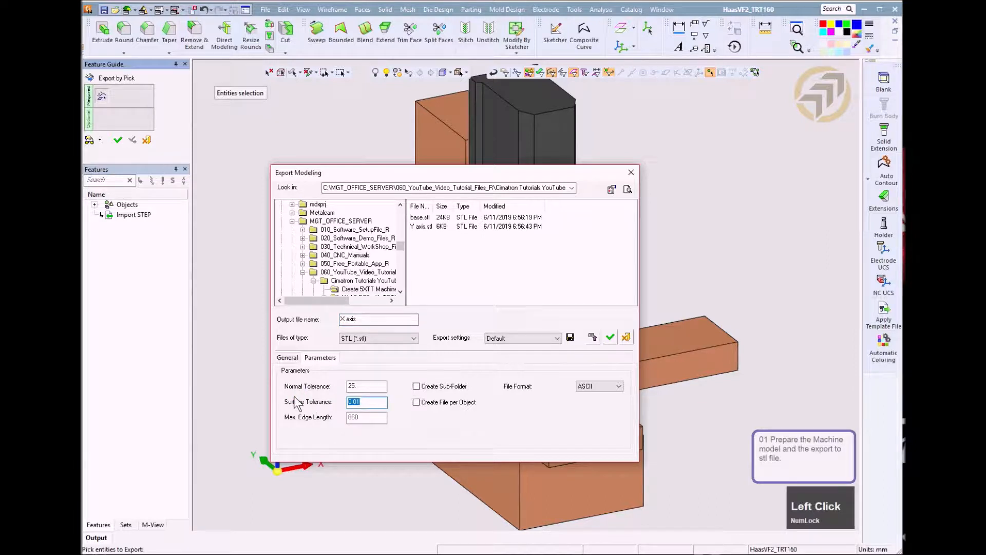
text(1)
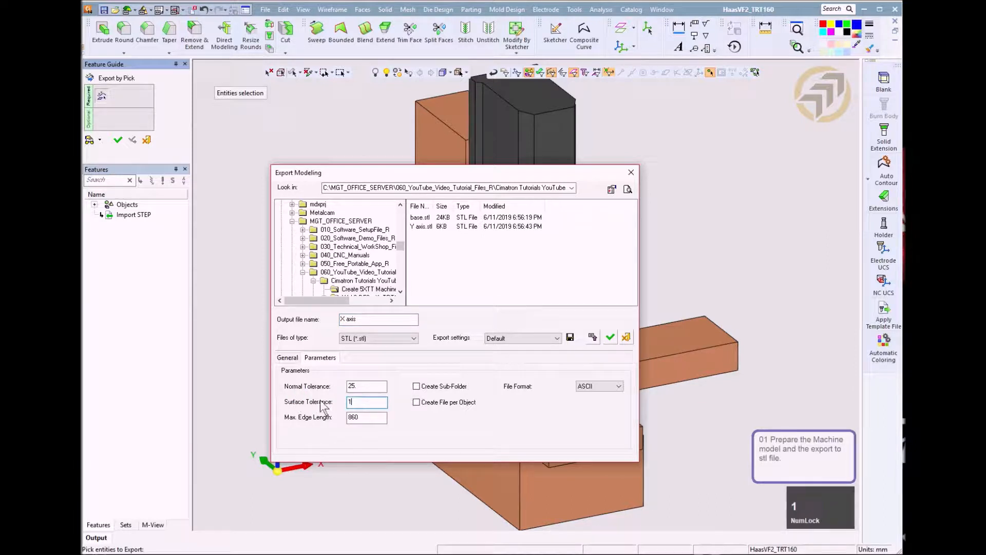
click(610, 337)
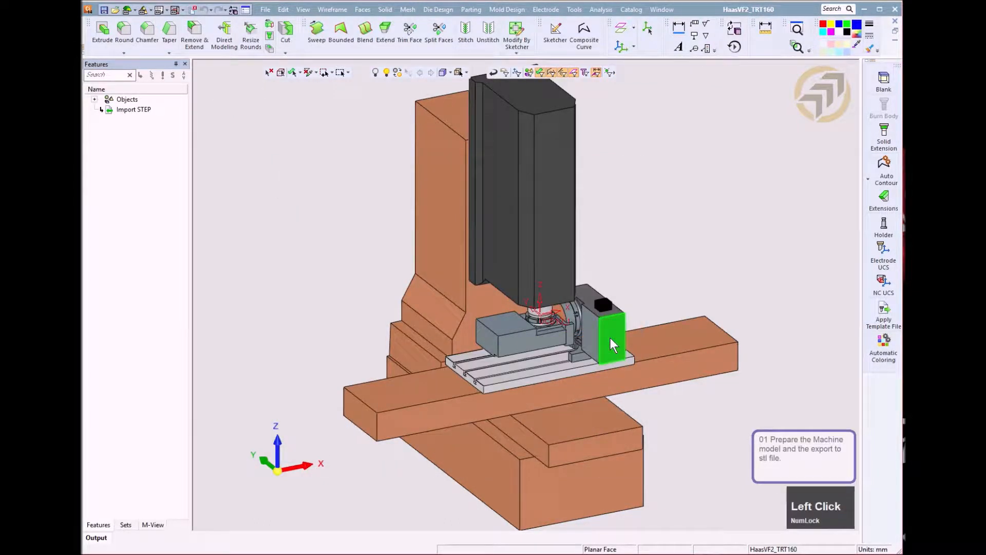
Export the rotary unit's housing on the table by pick as STL file "Rotbody", with a surface tolerance of 1
click(265, 9)
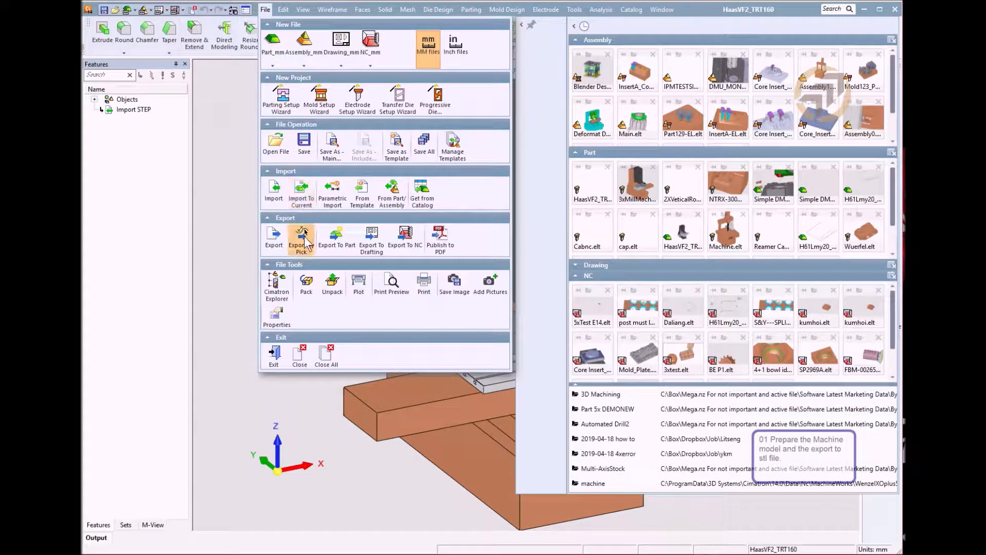
click(303, 238)
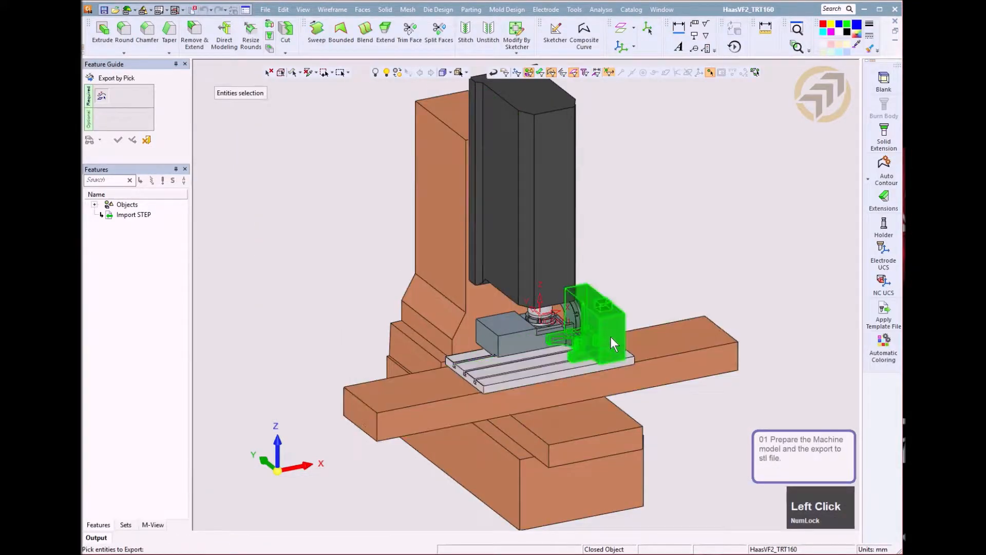
click(612, 339)
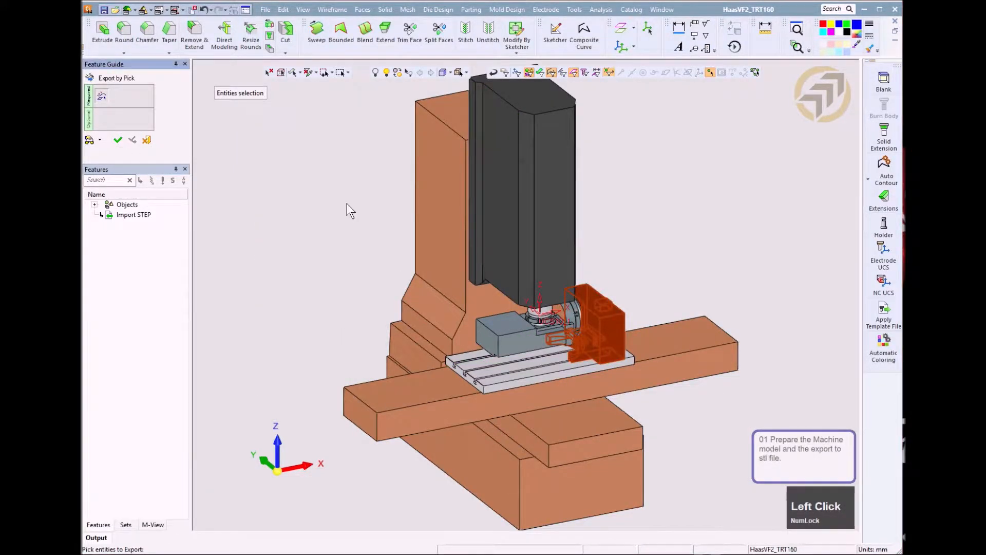
drag(403, 320, 228, 311)
text(Rotbody)
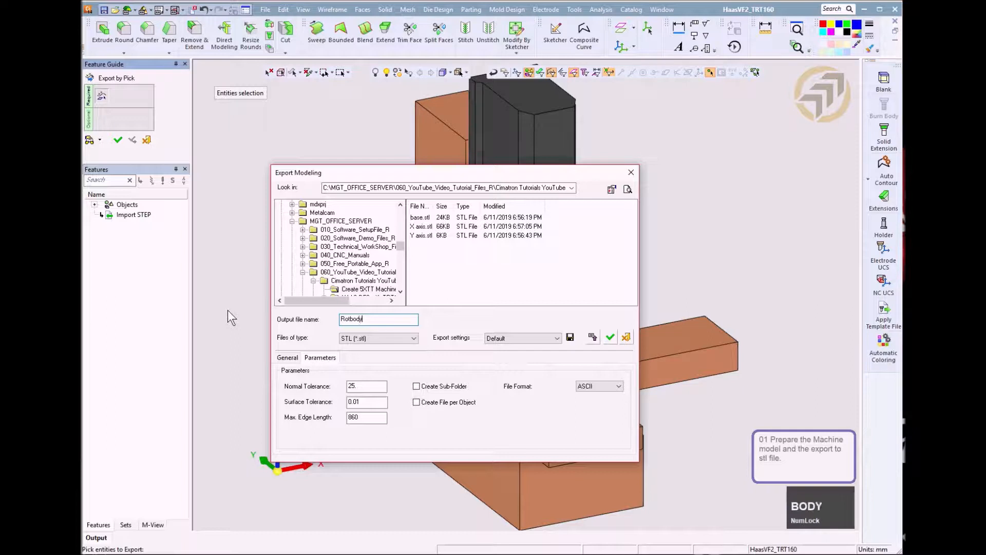
click(350, 402)
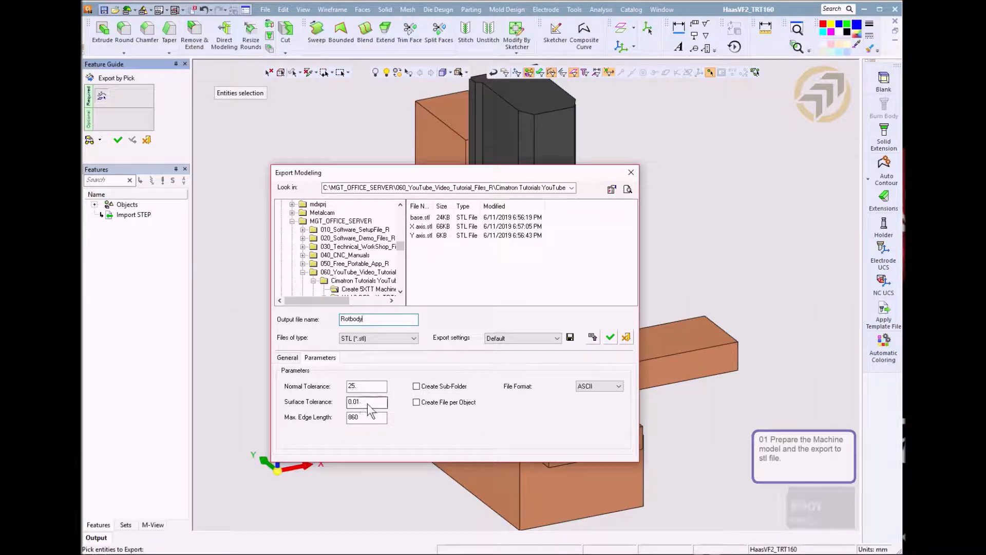
text(1)
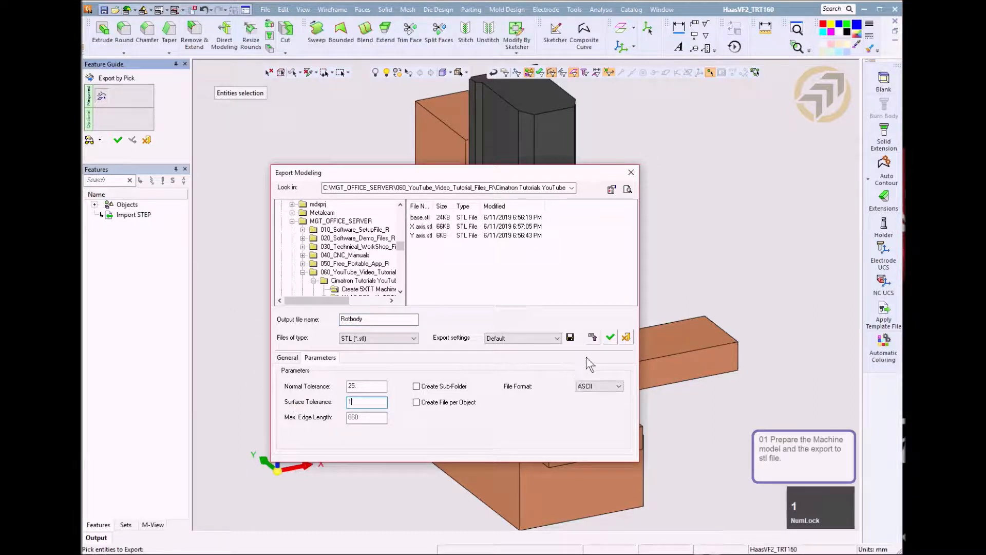
click(611, 337)
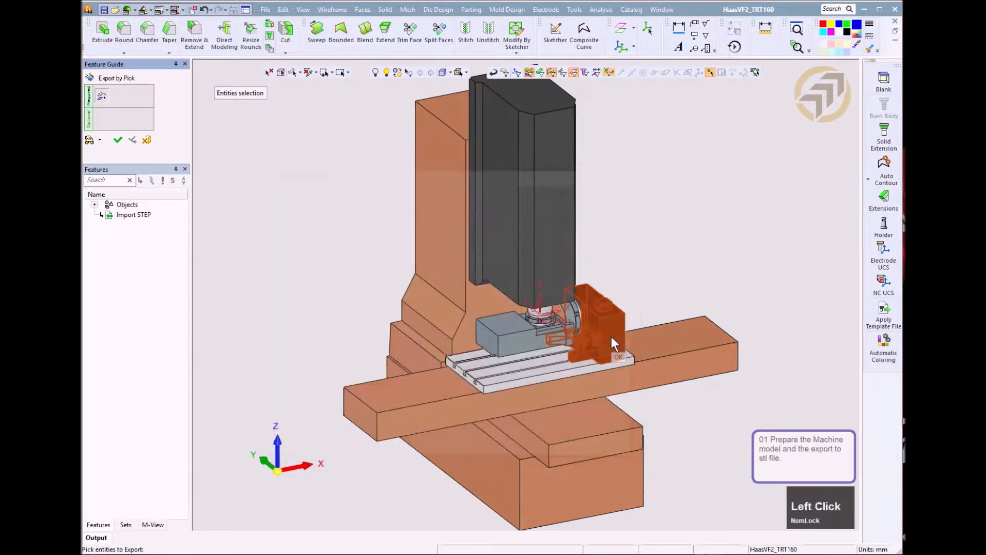
Export the round rotary faceplate beside the rotary housing by pick as STL file "Axis", with a surface tolerance of 1
ctrl+right_drag(539, 410, 593, 411)
ctrl+middle_drag(563, 404, 536, 390)
ctrl+right_drag(568, 393, 577, 390)
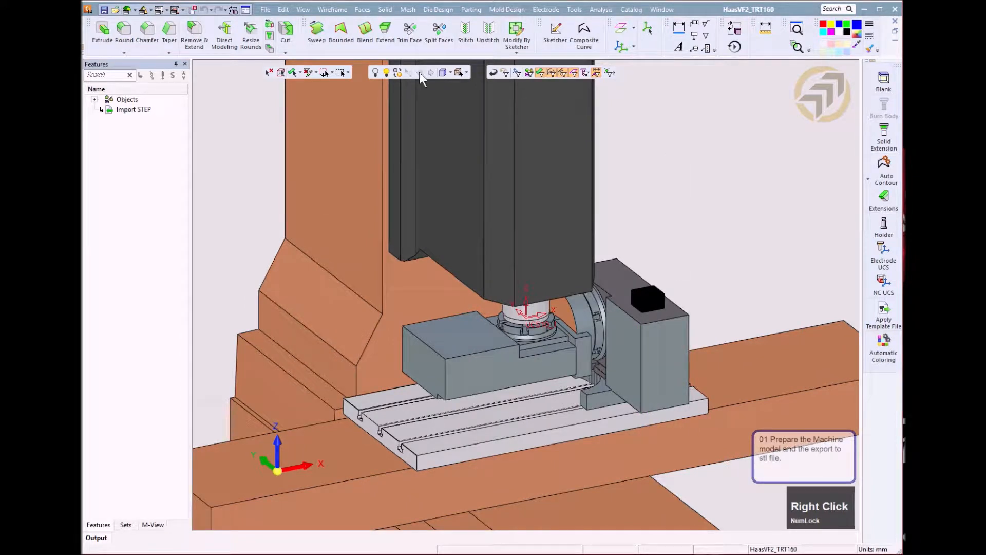
click(265, 9)
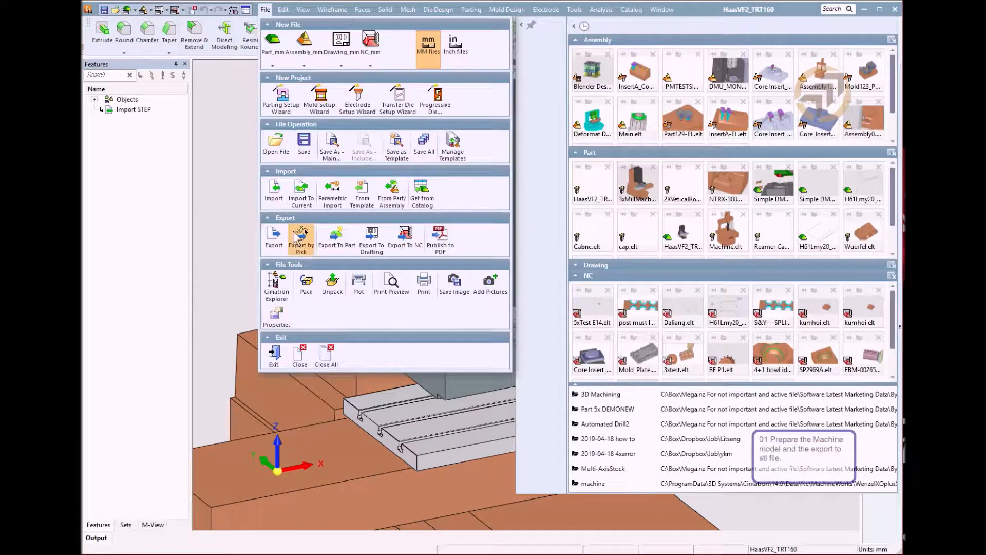
click(295, 235)
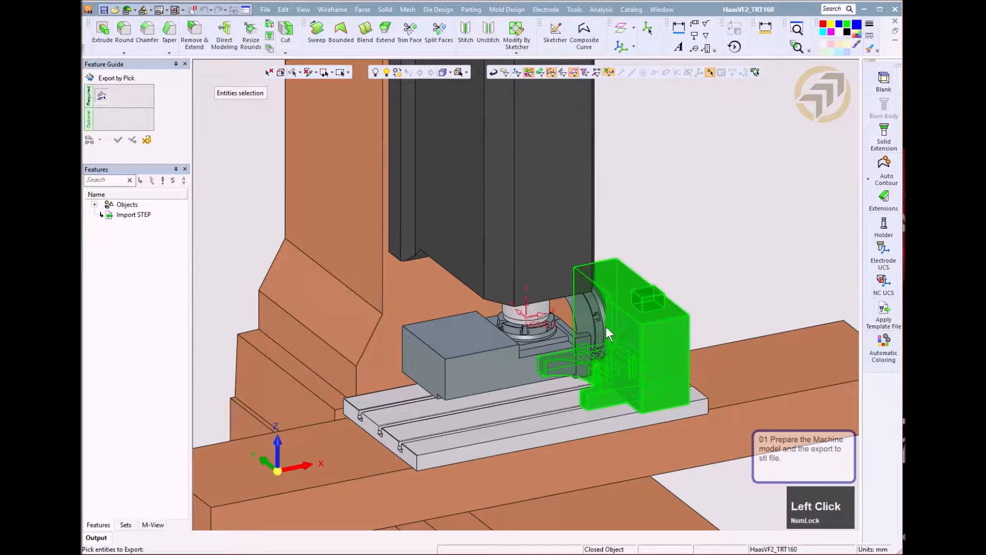
click(600, 333)
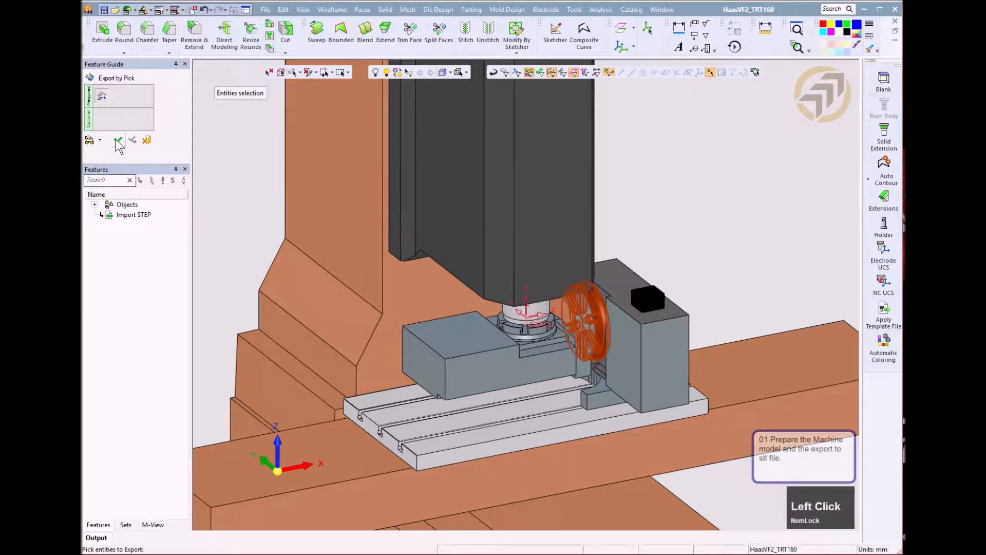
middle_click(302, 186)
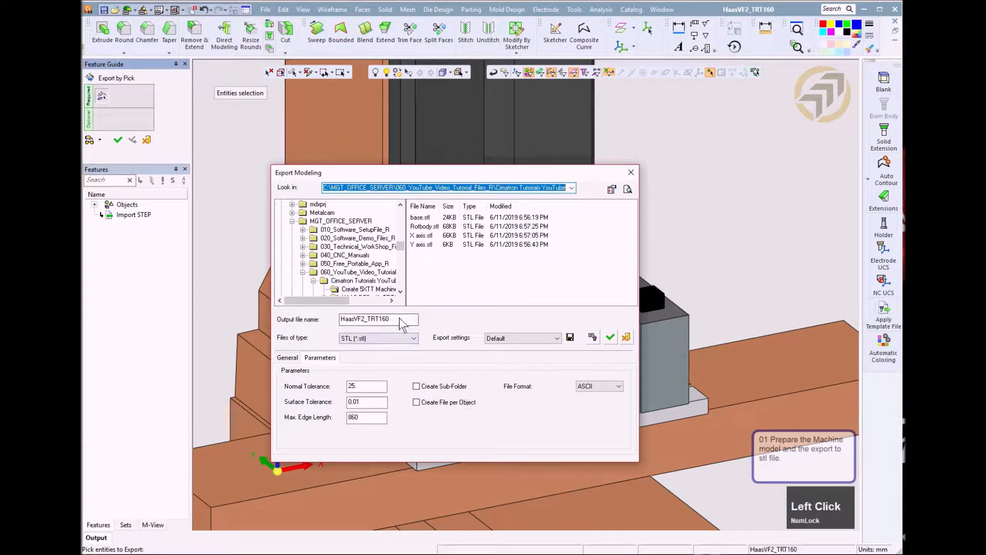
click(222, 311)
text(Axis)
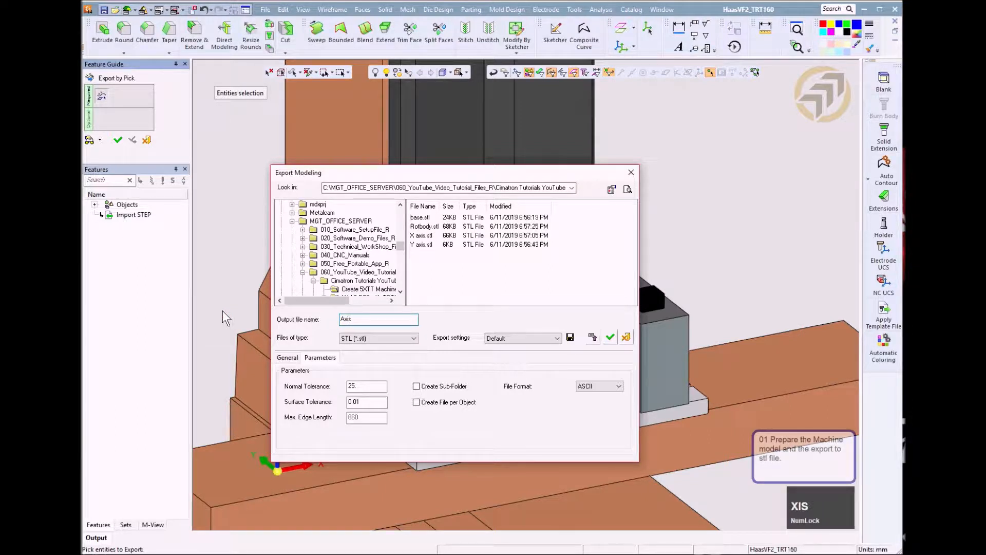
click(360, 402)
text(1)
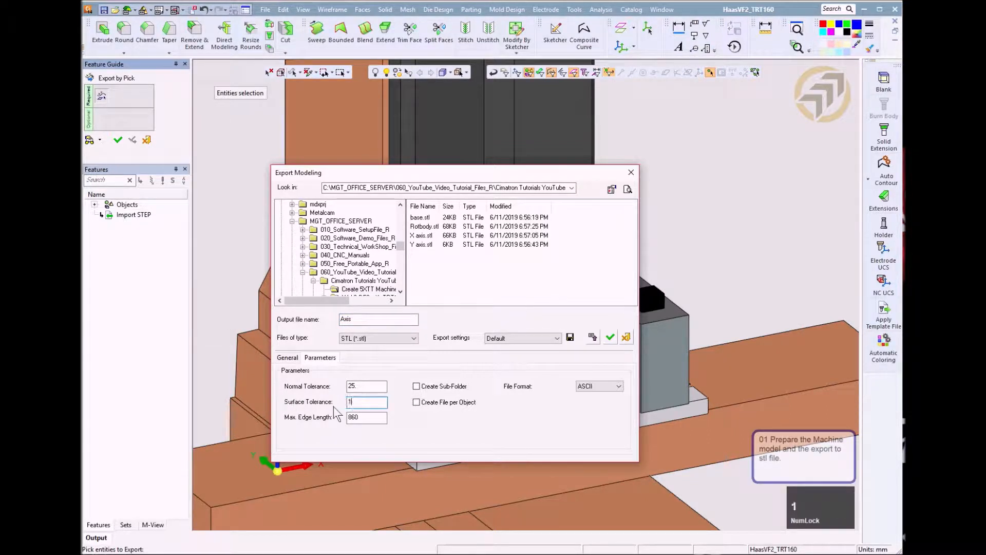
click(610, 338)
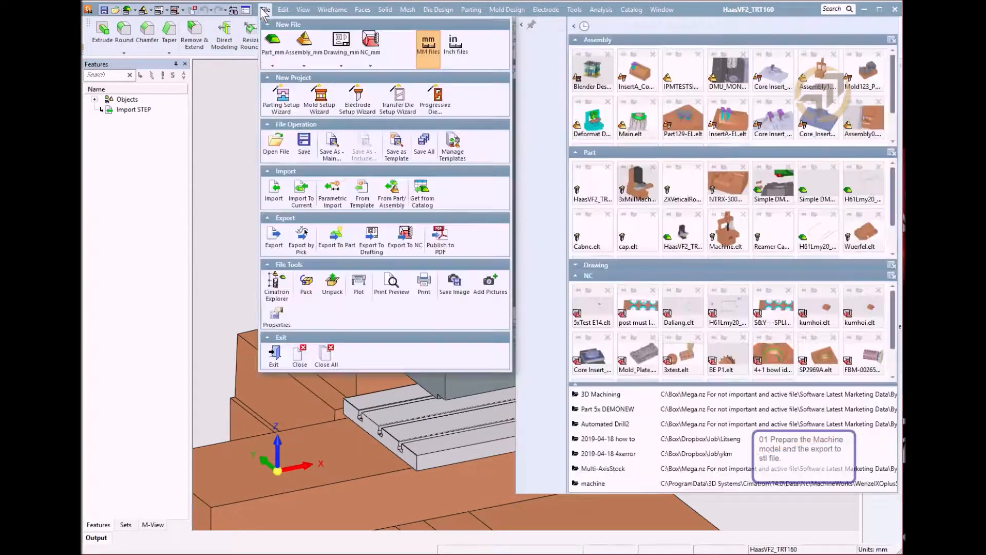
Export the tilting trunnion body beneath the round table by pick as STL file "A body", with a surface tolerance of 1
click(265, 9)
click(298, 240)
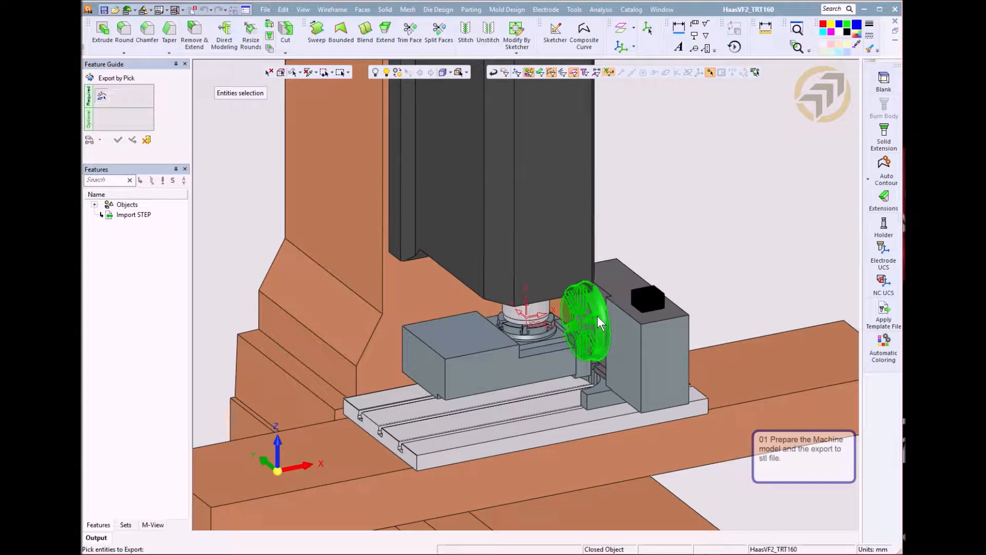
click(561, 345)
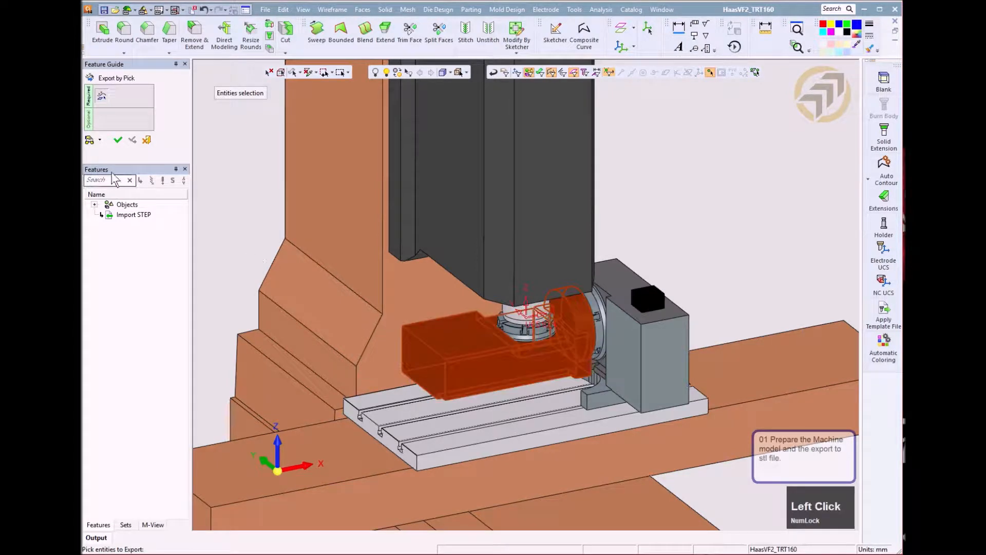
click(118, 139)
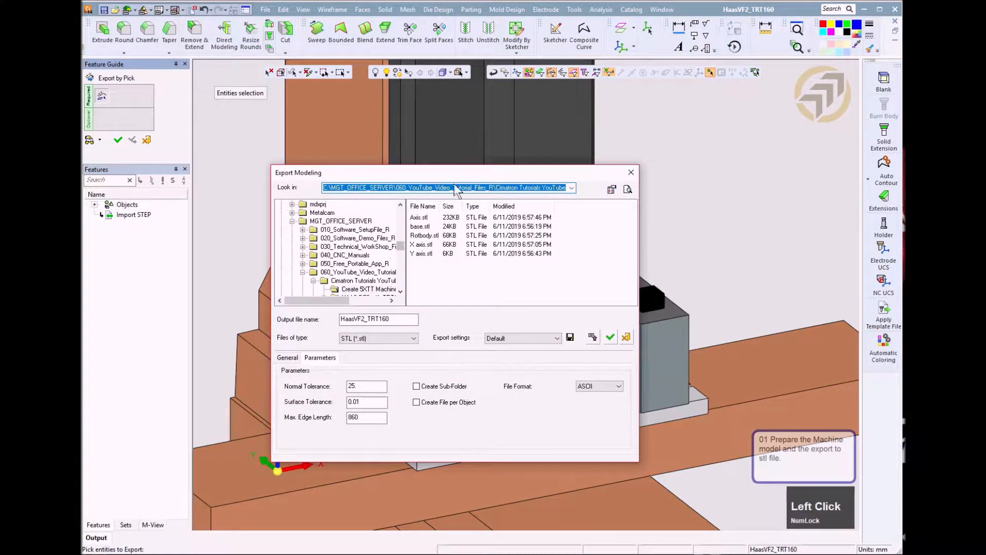
drag(476, 171, 563, 137)
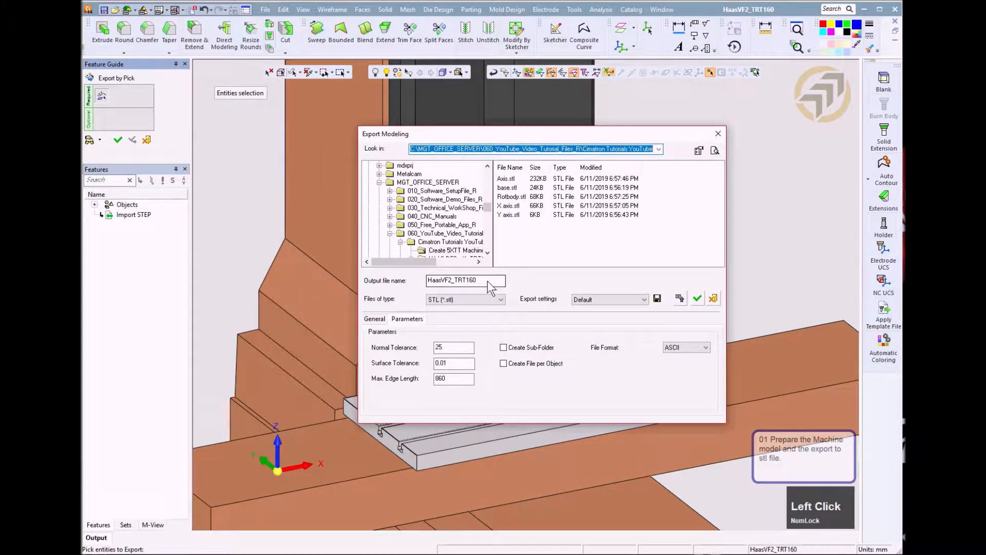
click(488, 282)
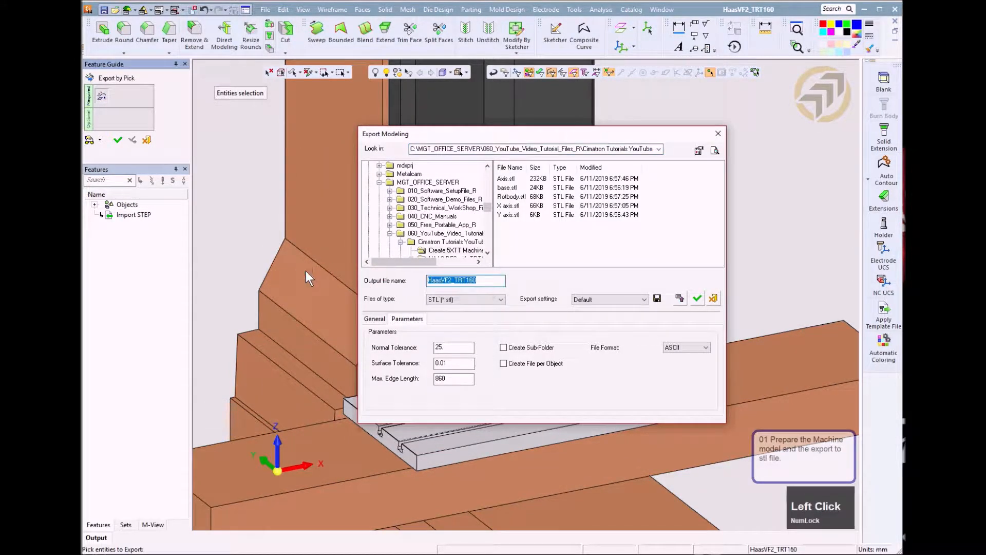
text(A)
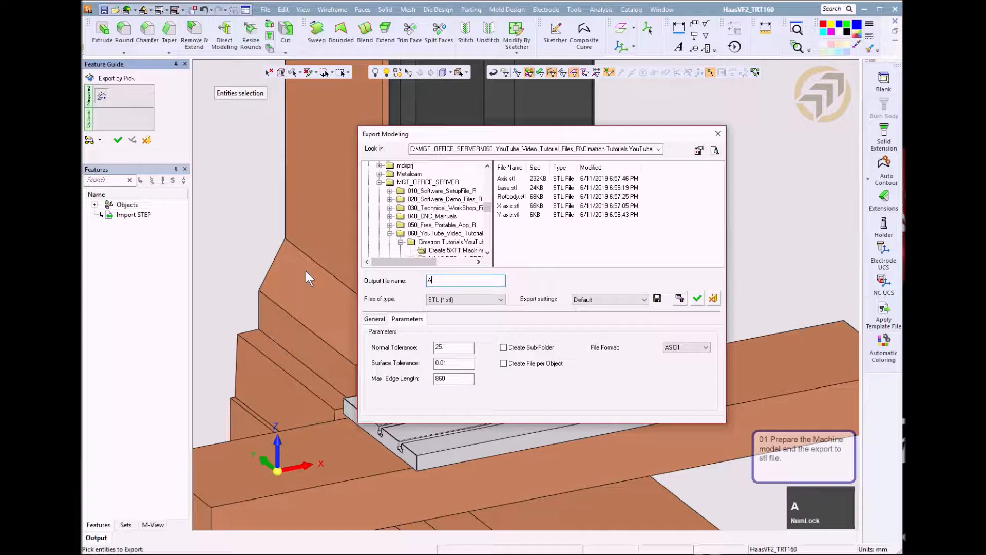
text( body)
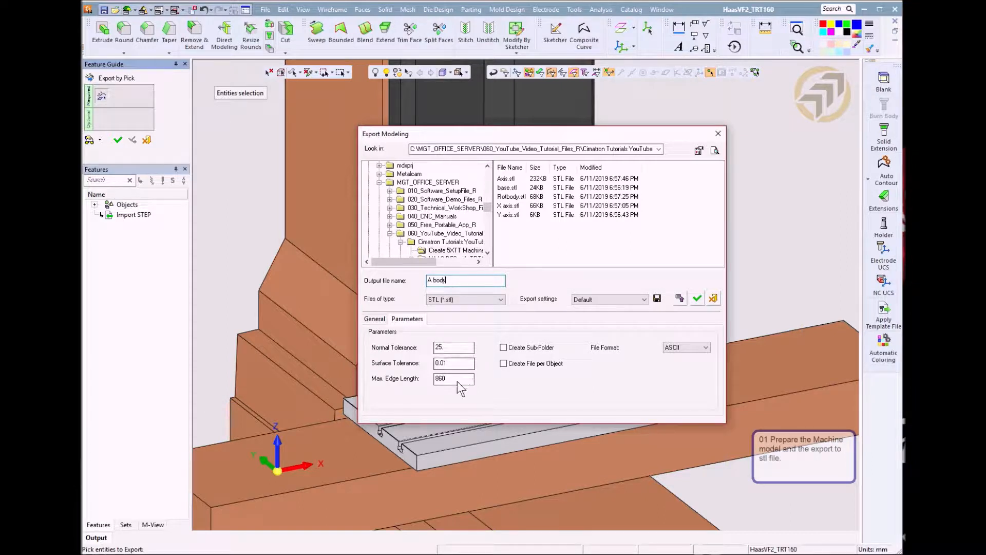
drag(453, 364, 378, 364)
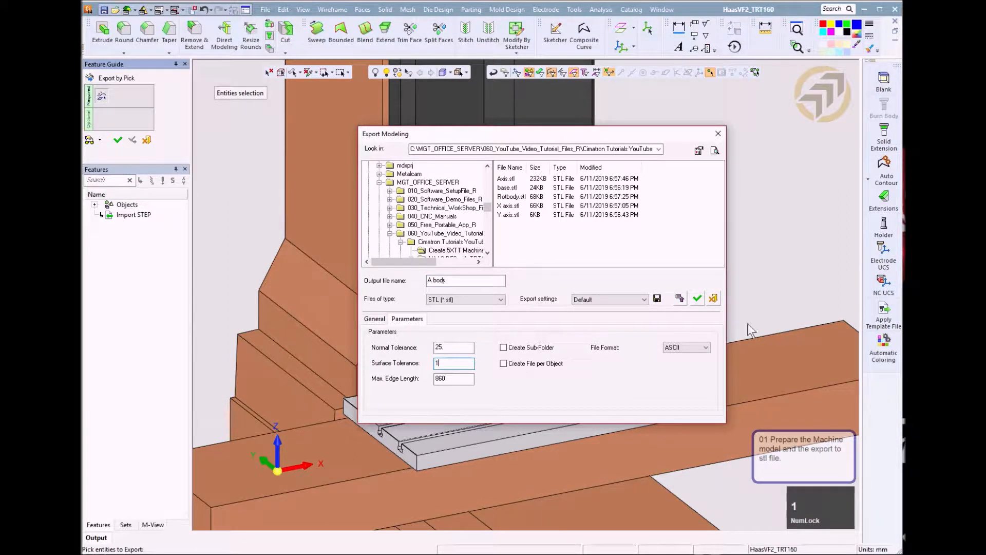
click(697, 298)
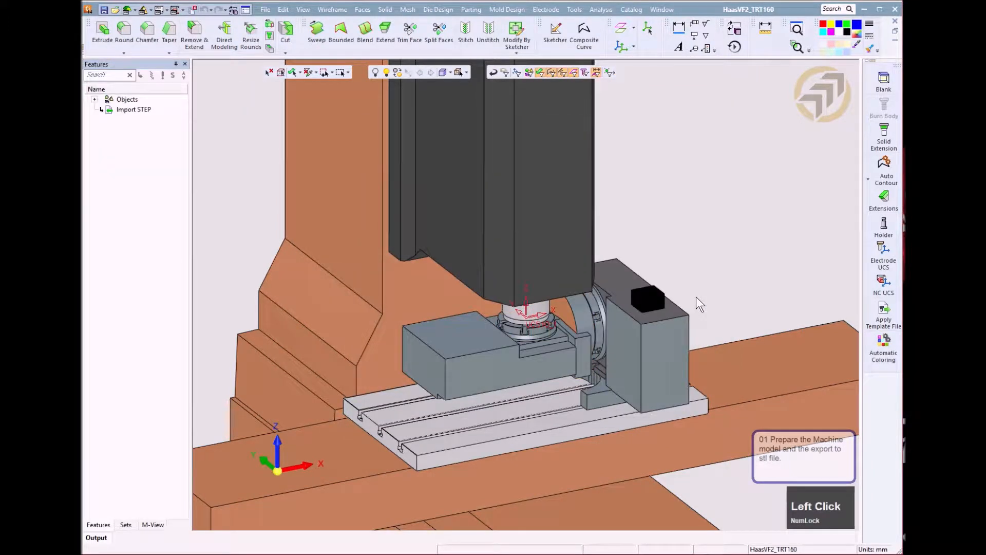
Export the round rotary table on top of the trunnion body by pick as STL file "Table", with a surface tolerance of 1
click(265, 10)
click(302, 239)
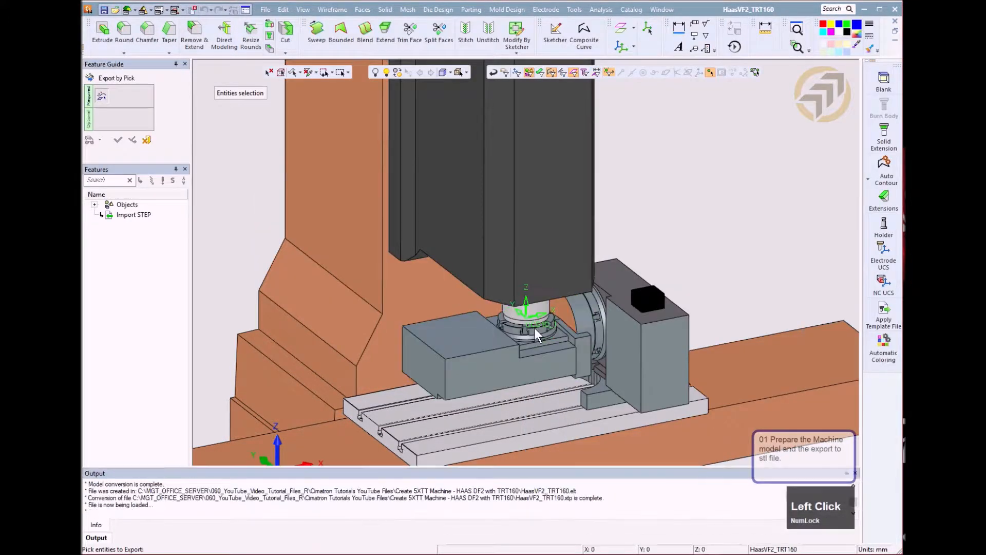
click(537, 332)
click(117, 140)
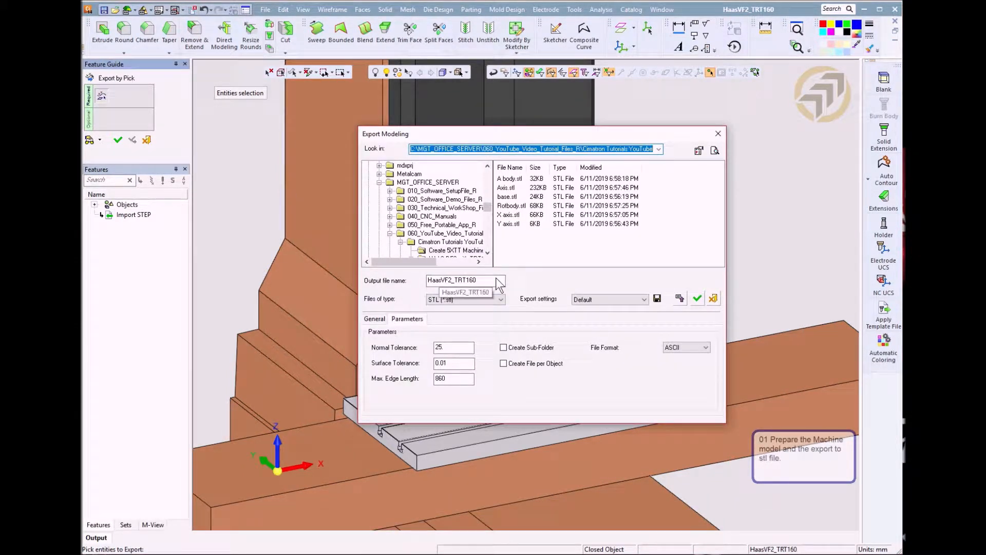
drag(497, 280, 429, 280)
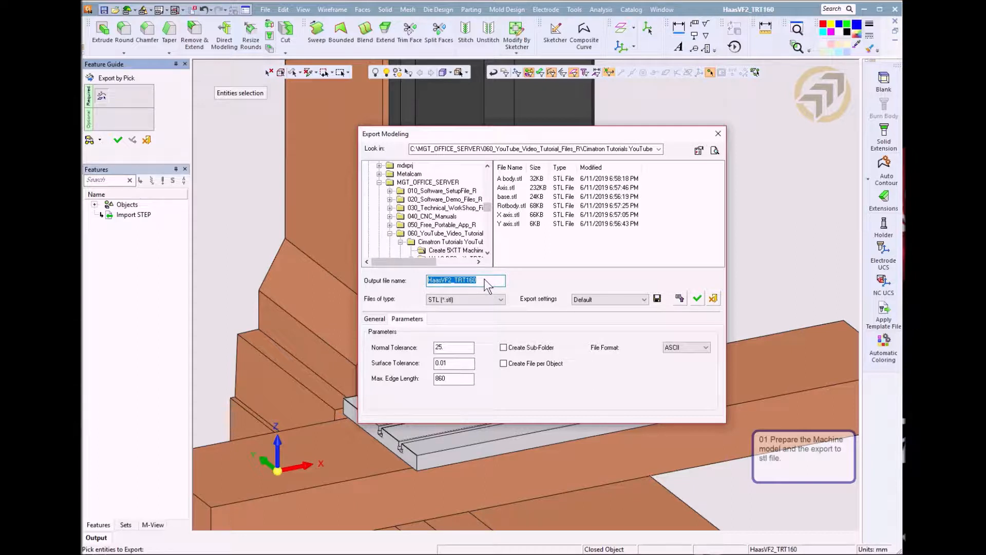
text(T)
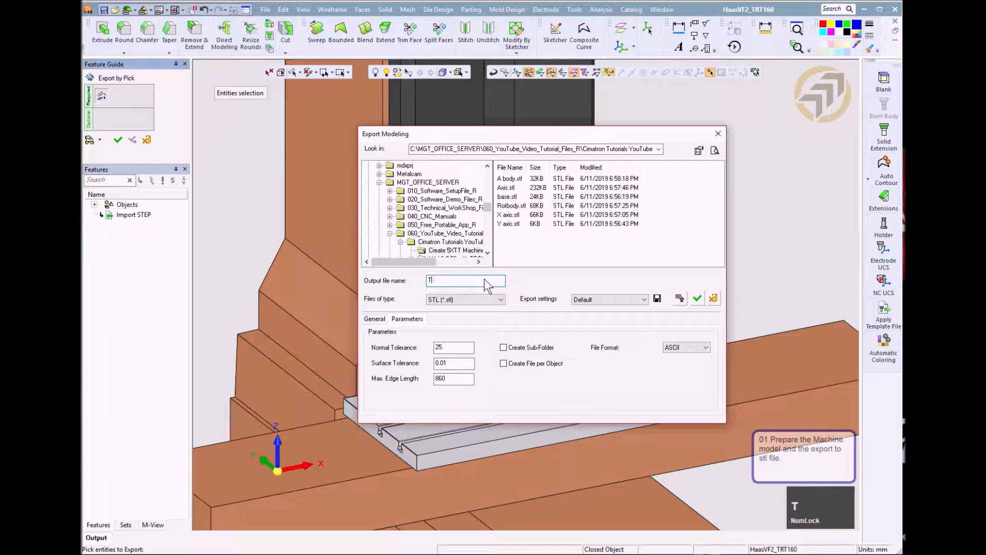
text(able)
double_click(442, 364)
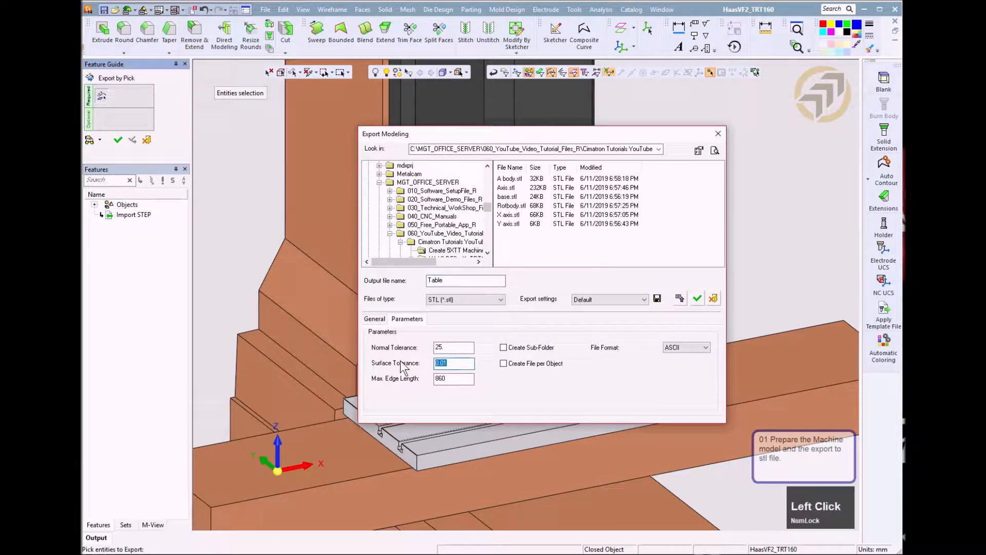
text(1)
click(699, 300)
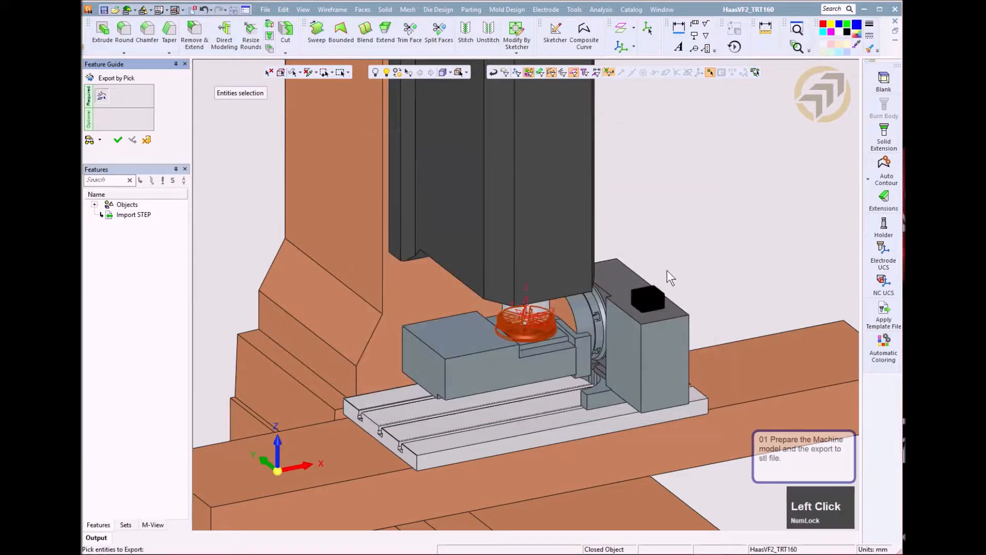
Export the cylindrical spindle nose under the machine head by pick as STL file "Spindle", with a surface tolerance of 1
click(266, 9)
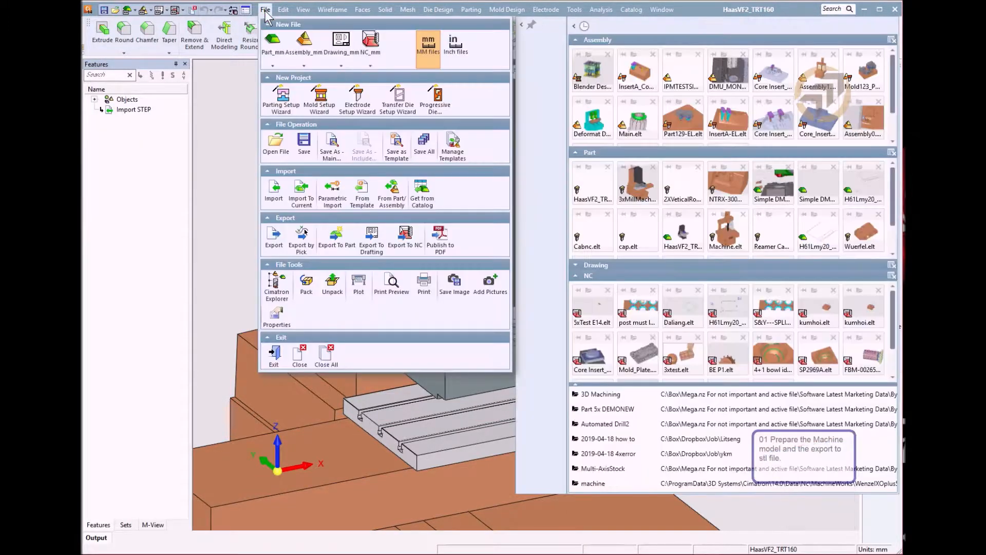
click(304, 244)
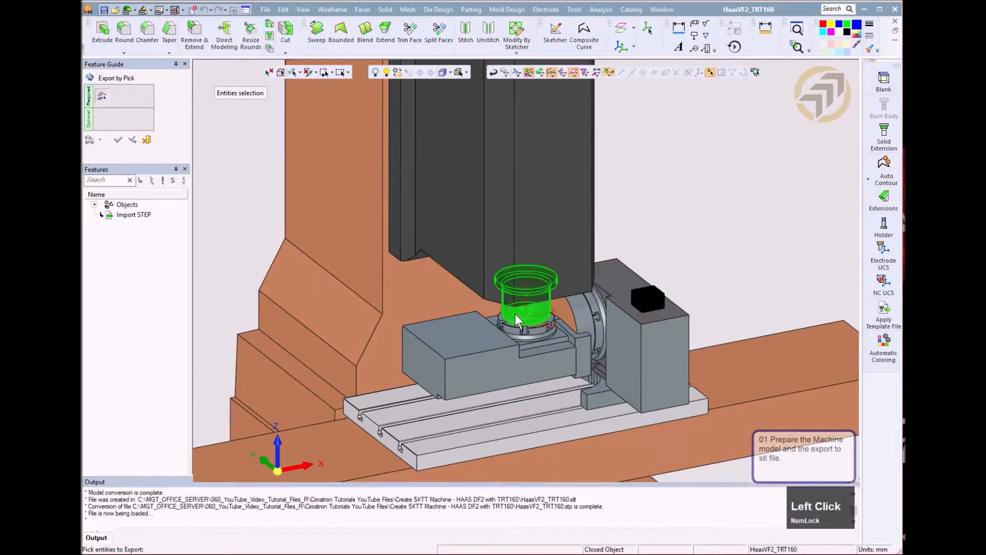
click(513, 313)
click(118, 141)
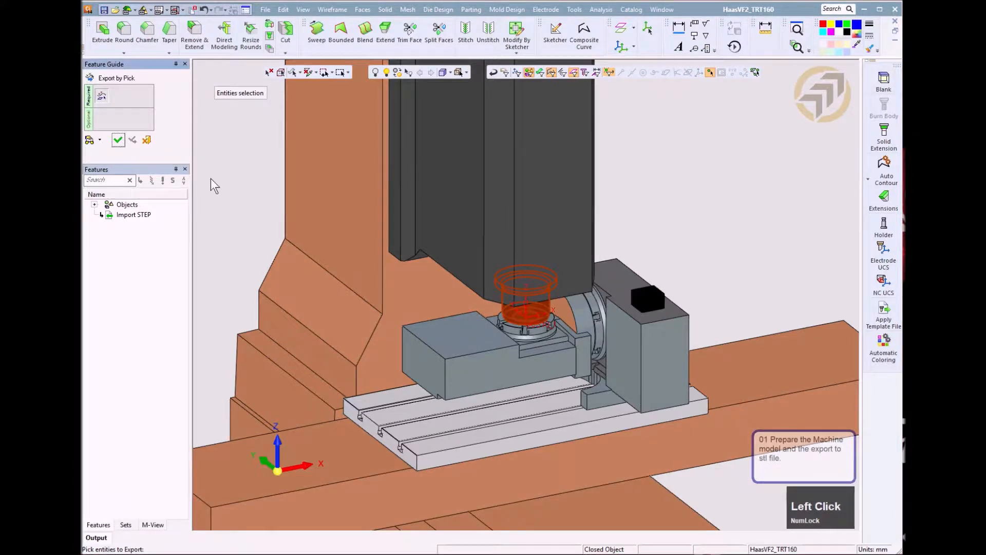
click(488, 279)
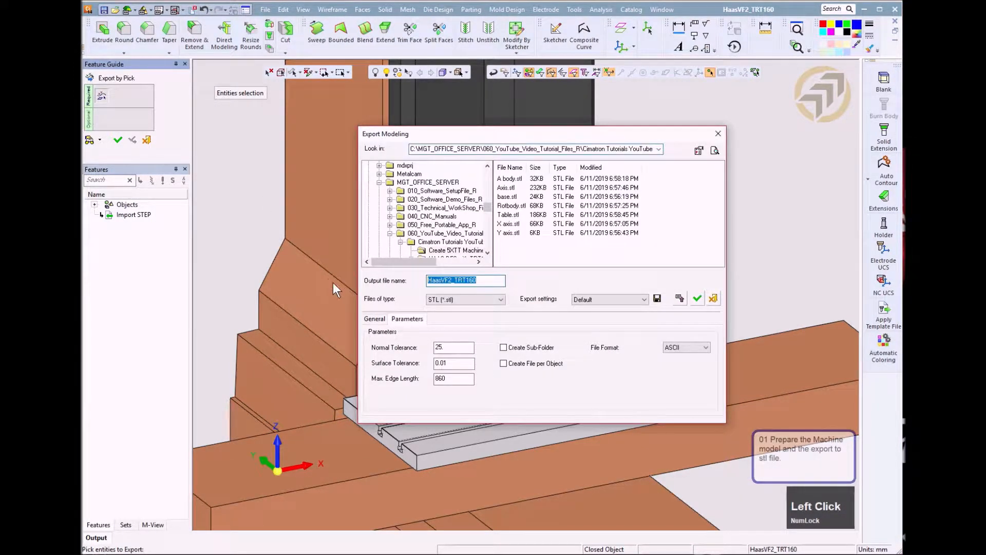
text(Spl)
text(ndle)
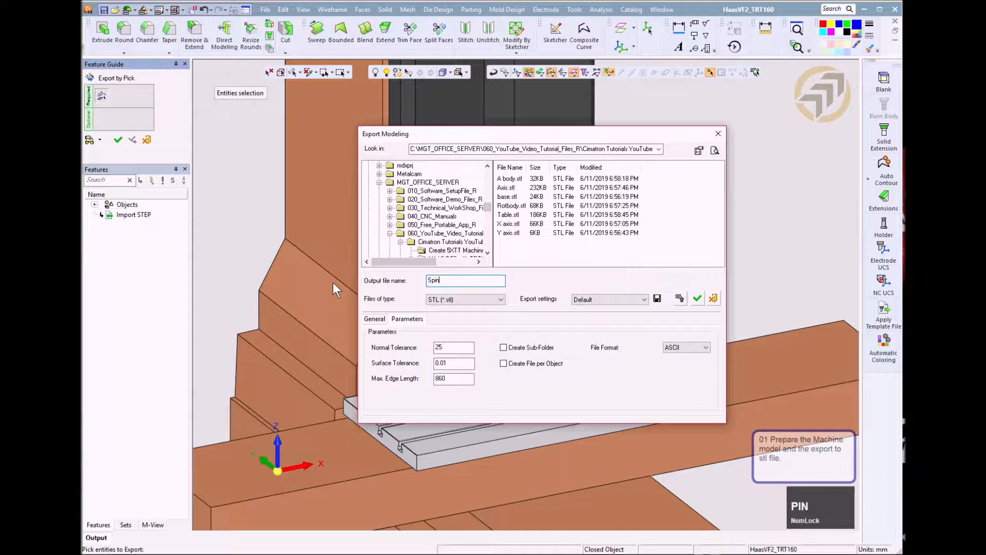
click(461, 364)
text(1)
click(697, 299)
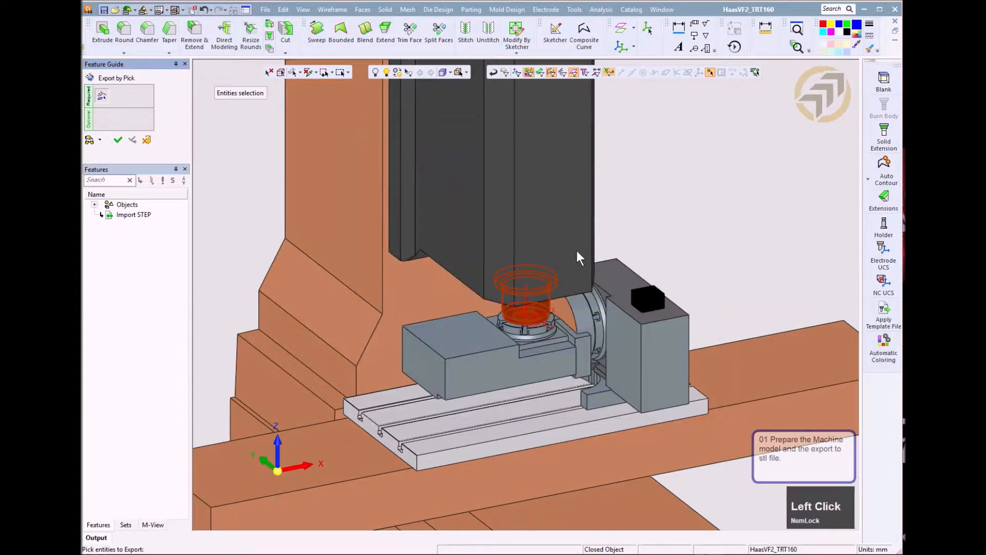
Export the dark machine head body by pick as STL file "Z axis", with a surface tolerance of 1
click(265, 10)
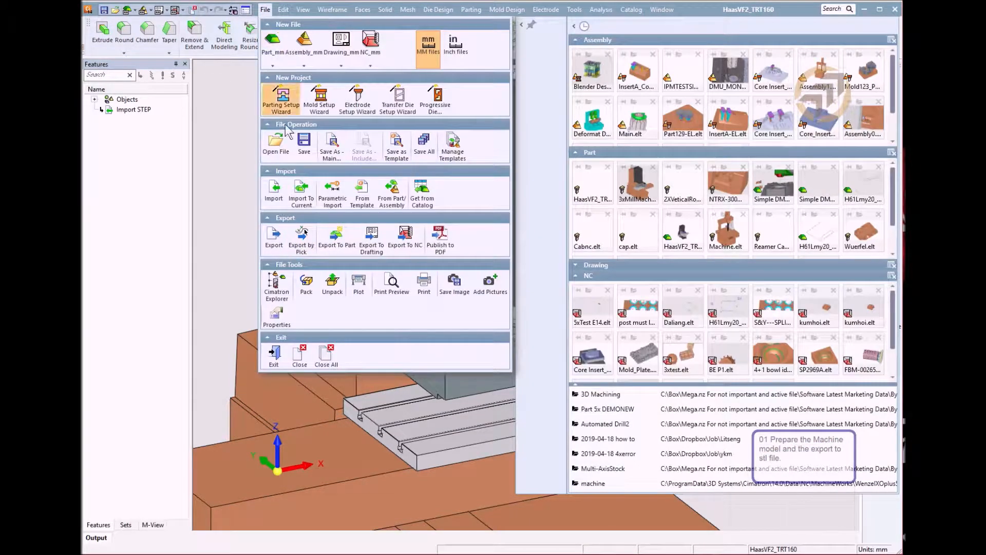
click(302, 233)
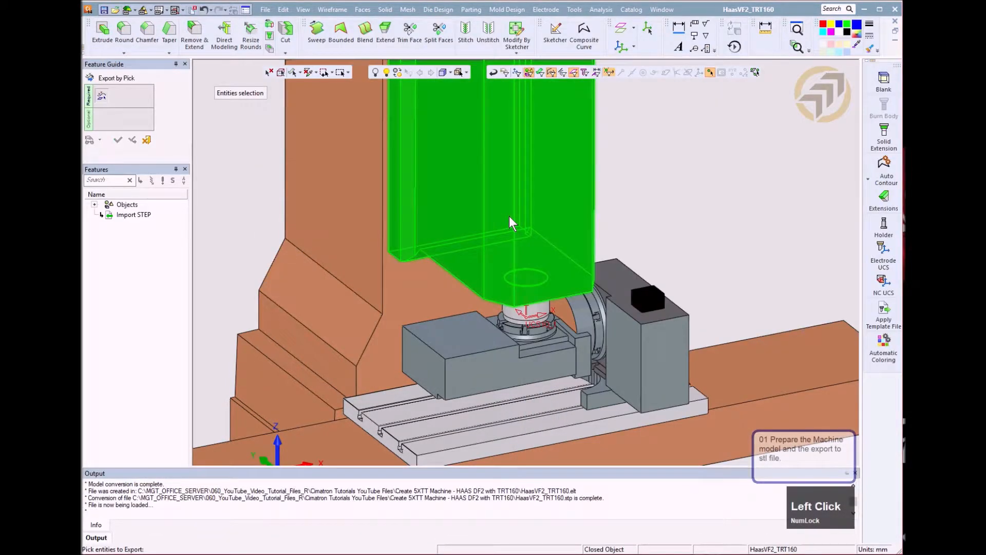
click(510, 215)
click(118, 140)
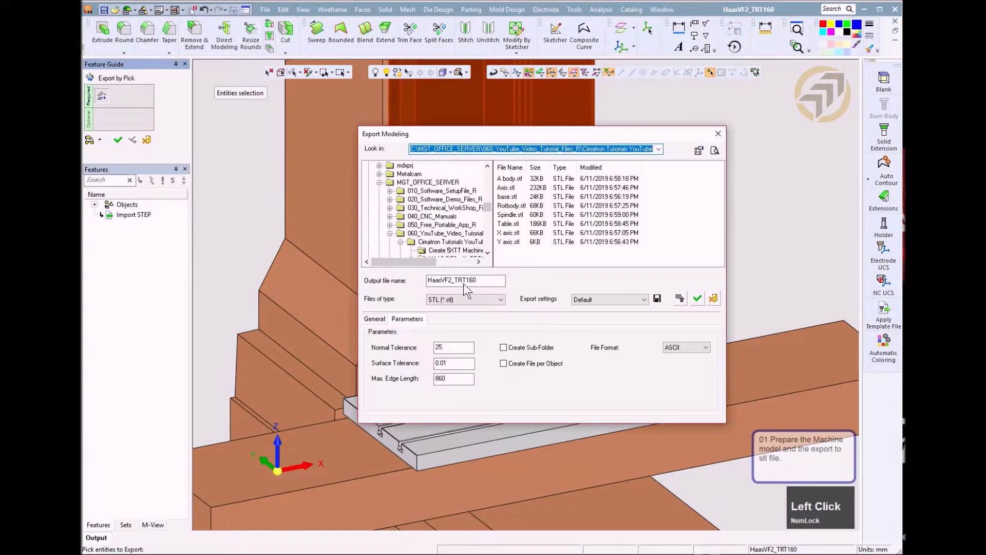
drag(491, 282, 324, 272)
text(Z)
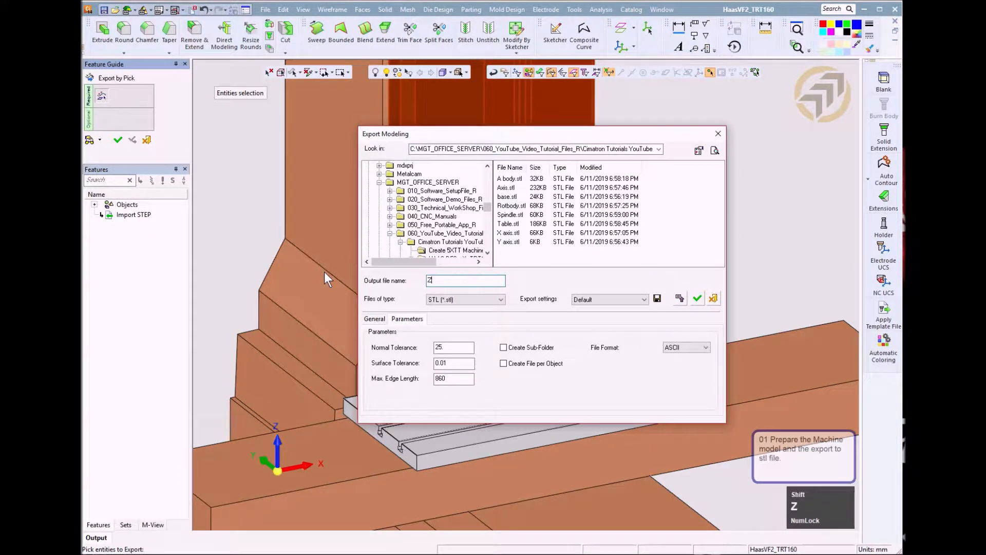
text( axis)
double_click(441, 363)
text(1)
click(698, 299)
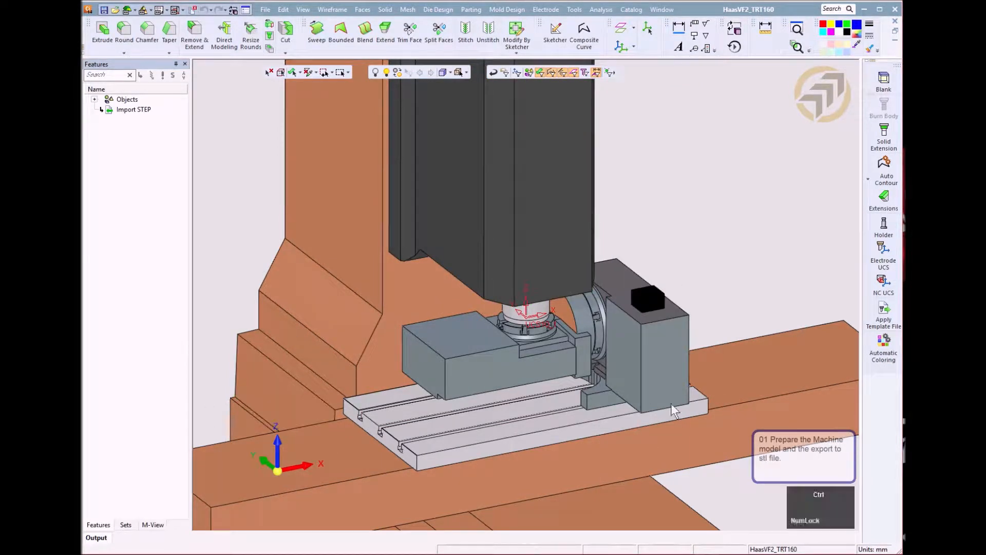
ctrl+right_drag(654, 334, 635, 390)
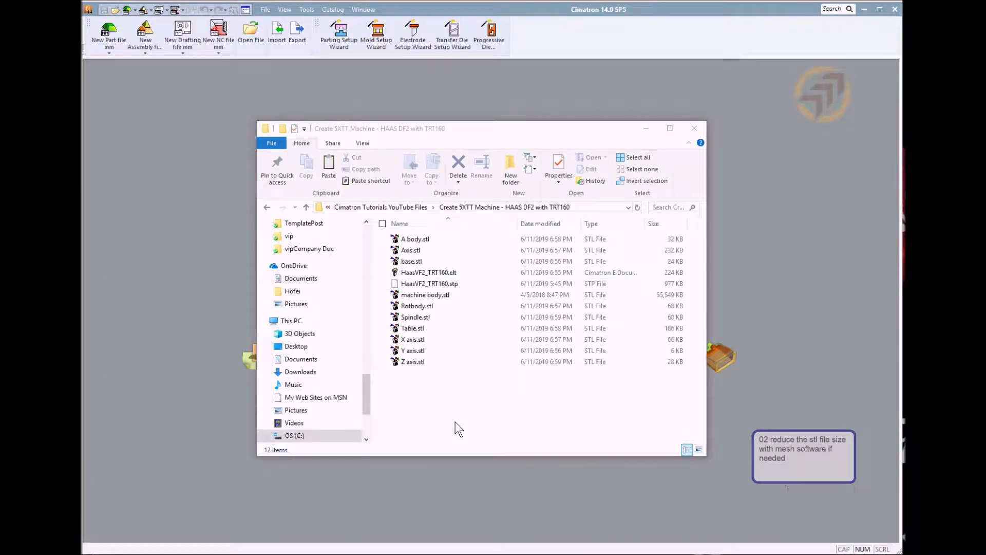
click(420, 295)
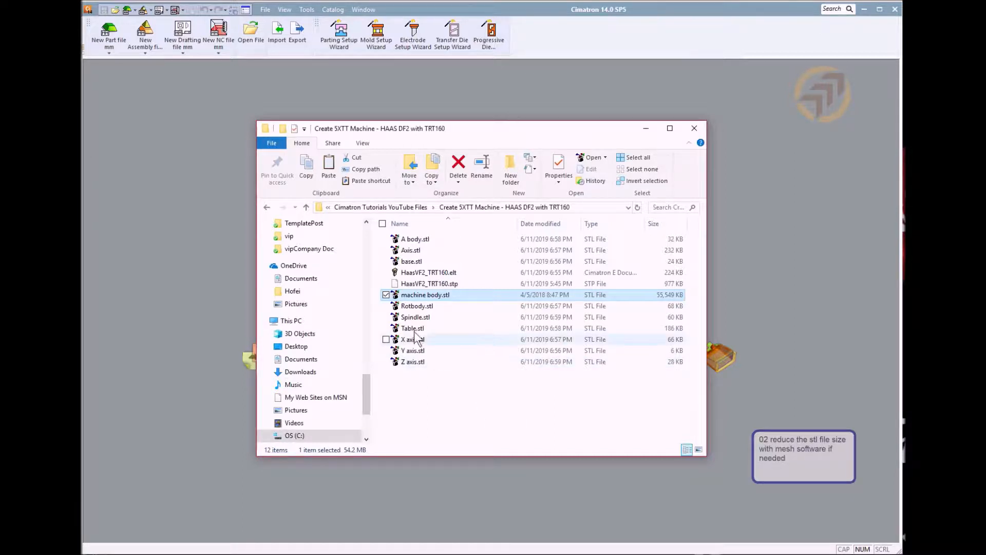
right_click(432, 297)
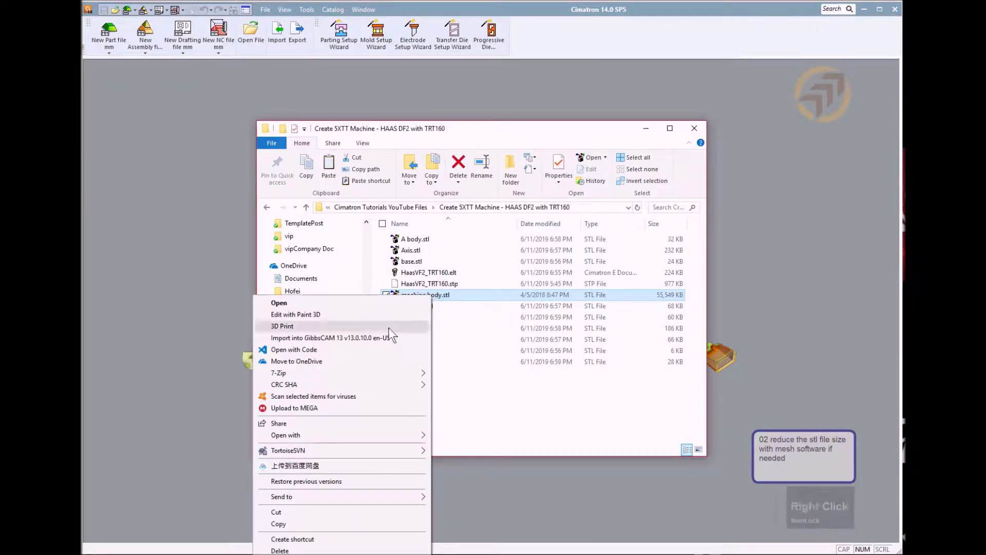
mouse_move(356, 434)
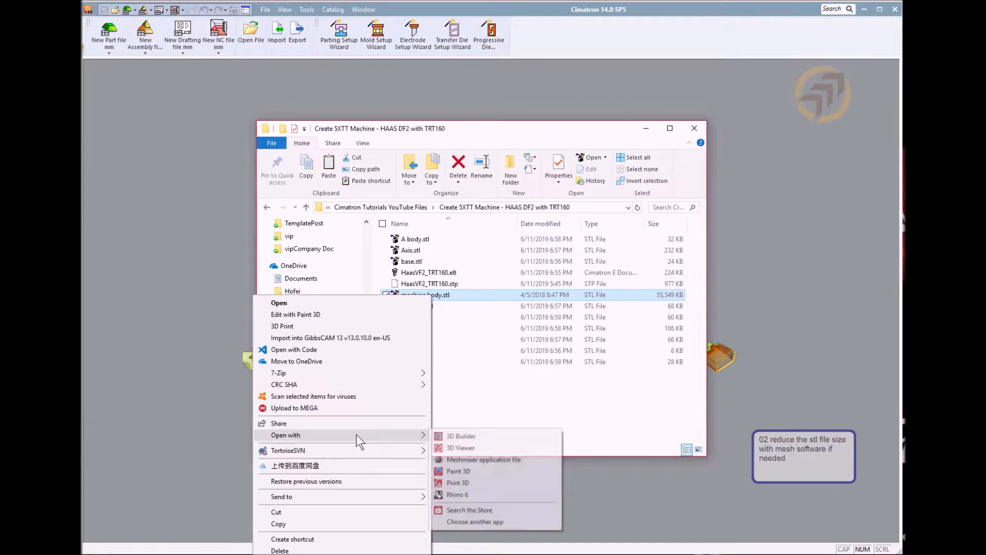
click(486, 391)
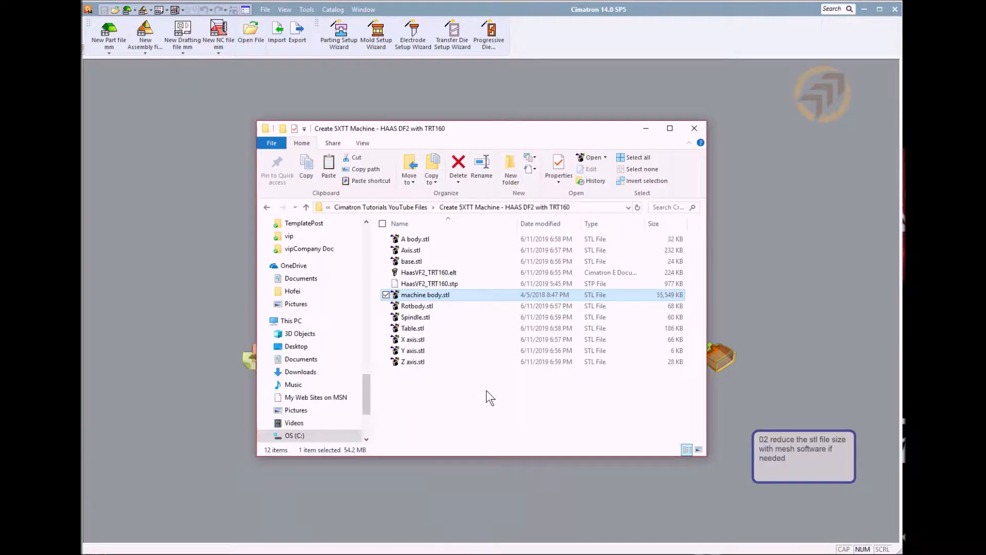
Open machine body.stl from the project folder in Magics STL Fix
mouse_move(440, 298)
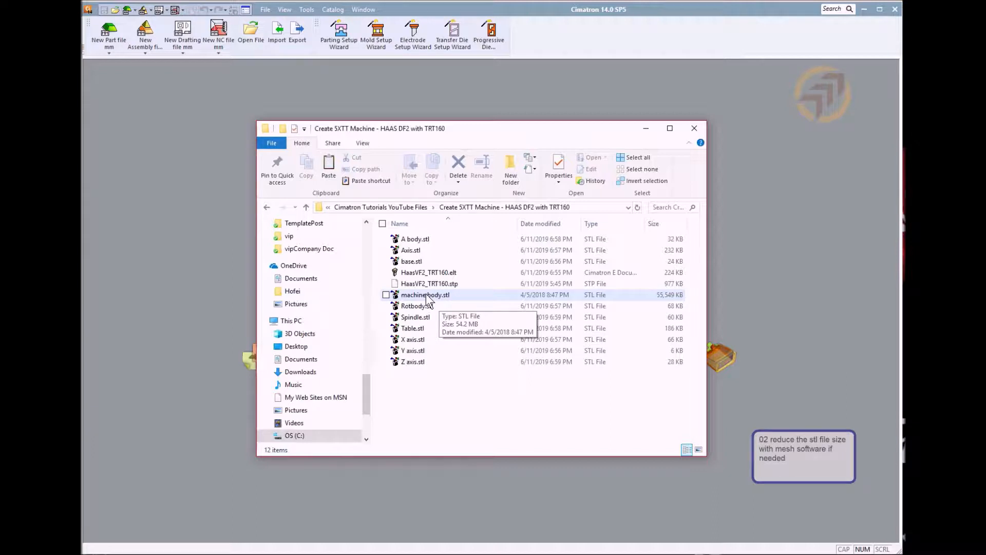
click(427, 295)
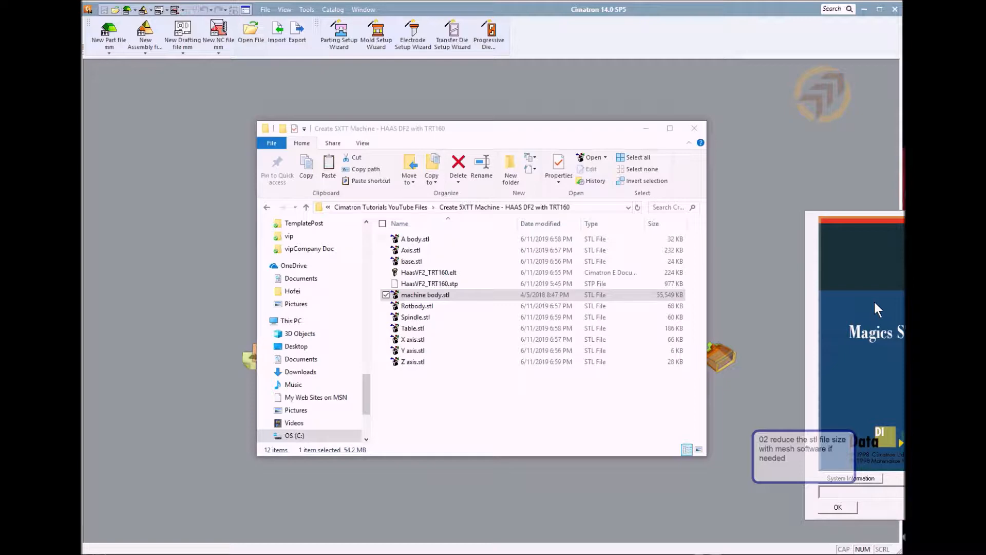
click(838, 508)
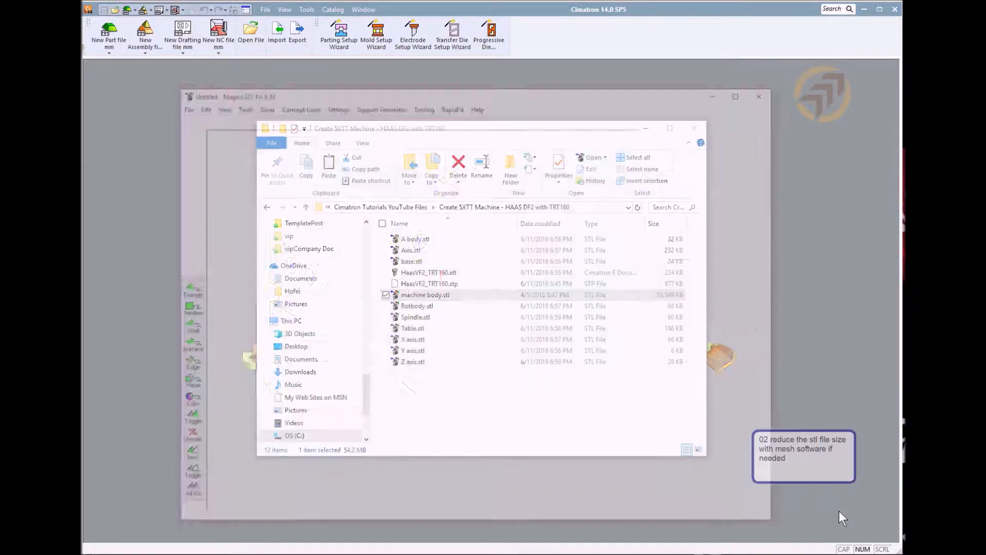
drag(468, 98, 438, 88)
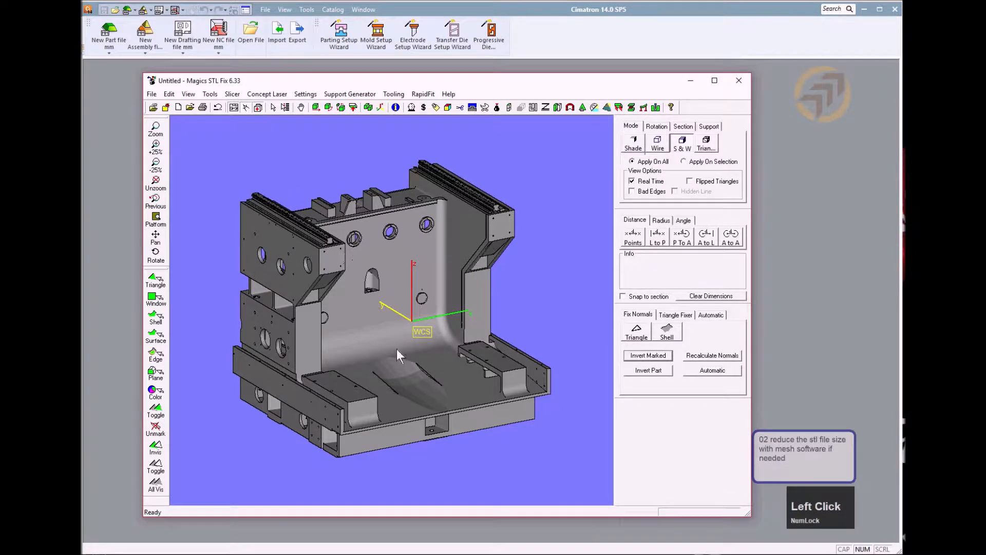
Display the machine body in triangle mode and examine its mesh density from several angles
click(154, 253)
drag(349, 323, 406, 309)
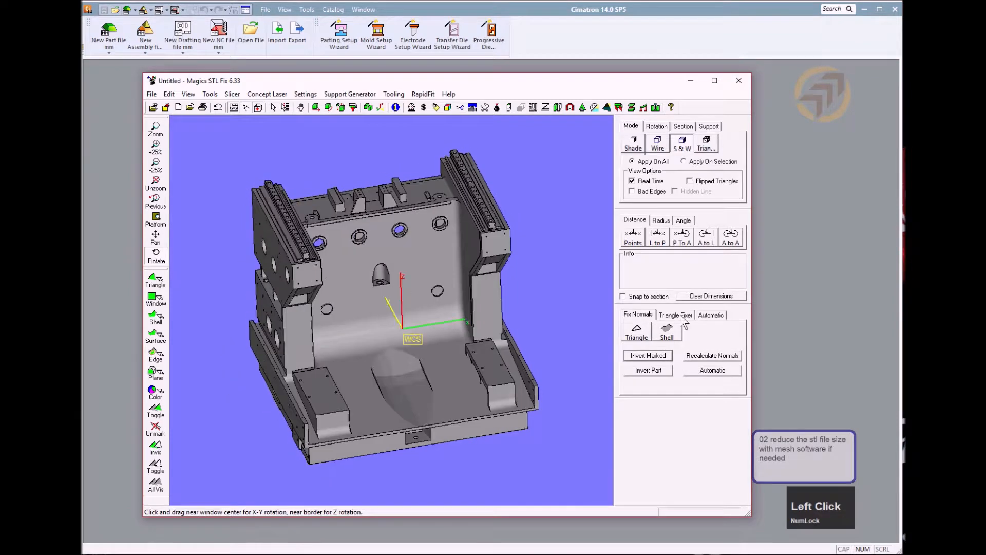
click(678, 314)
click(710, 314)
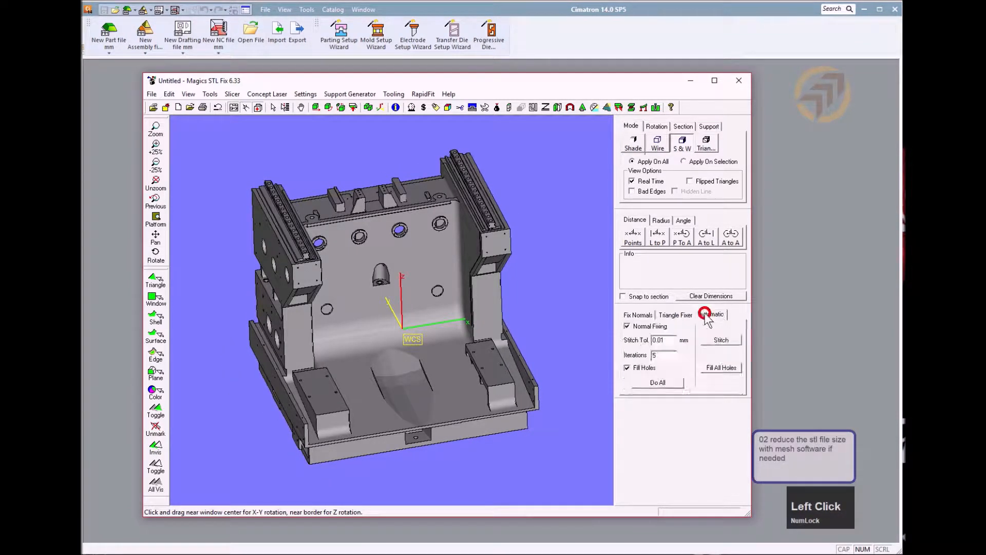
click(636, 316)
click(673, 316)
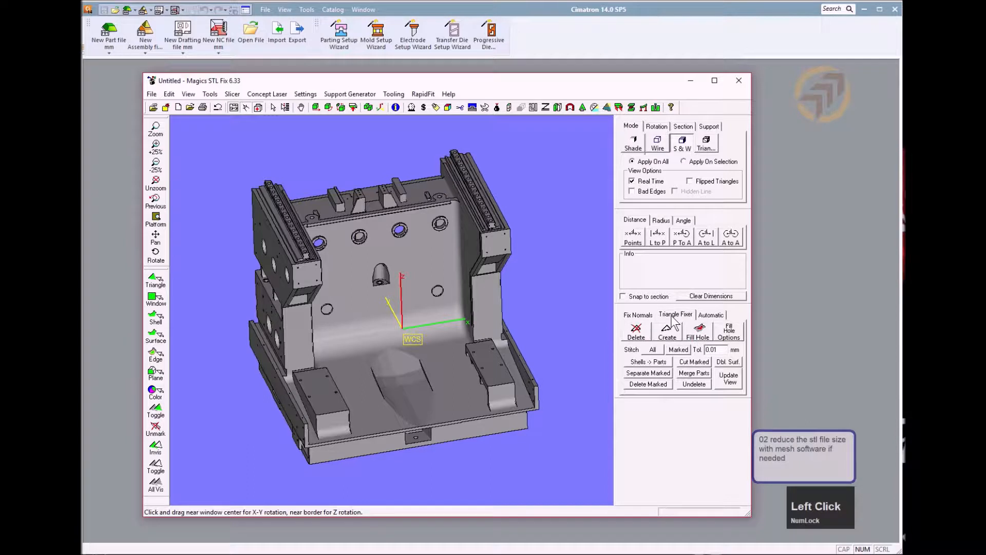
click(707, 145)
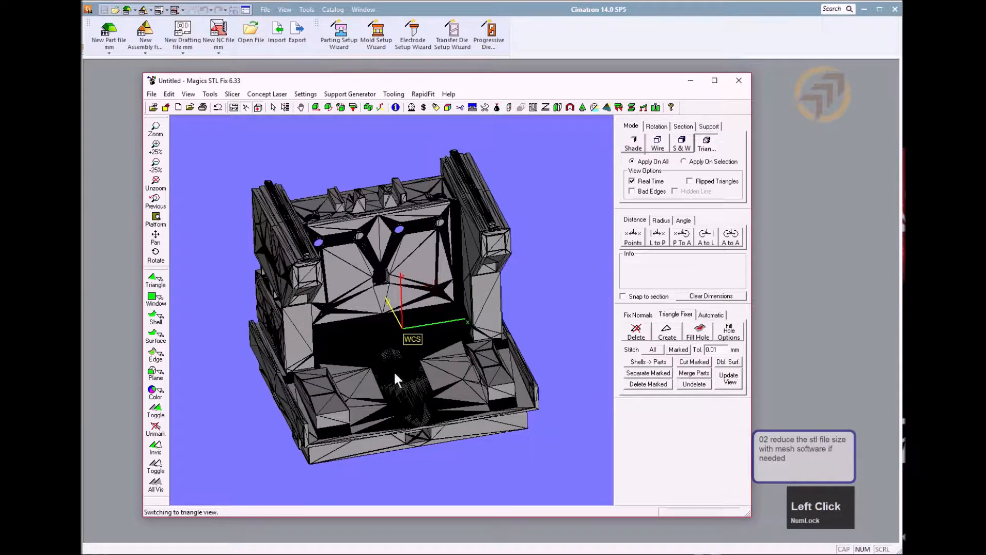
click(157, 255)
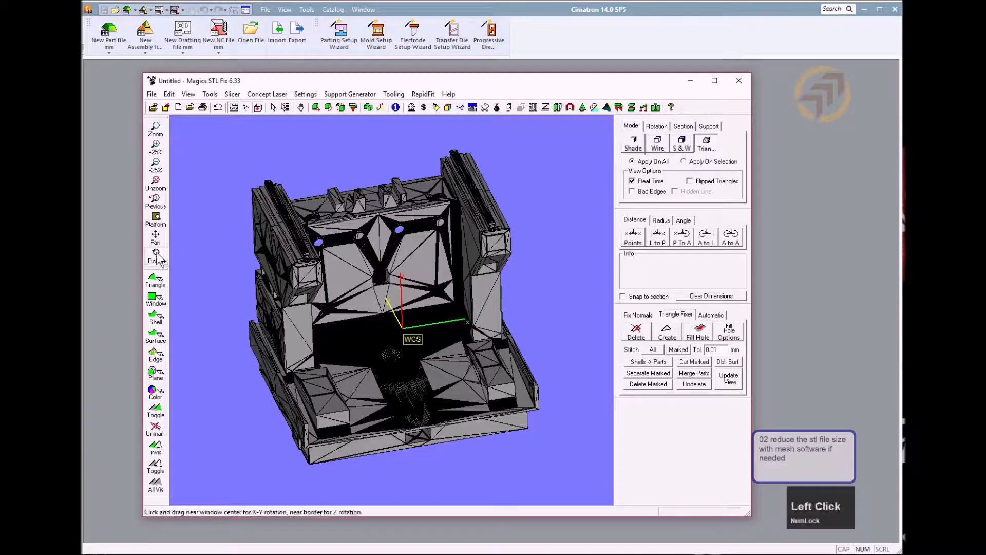
drag(309, 278, 436, 319)
mouse_move(318, 325)
mouse_down()
mouse_move(360, 309)
mouse_move(328, 312)
mouse_up()
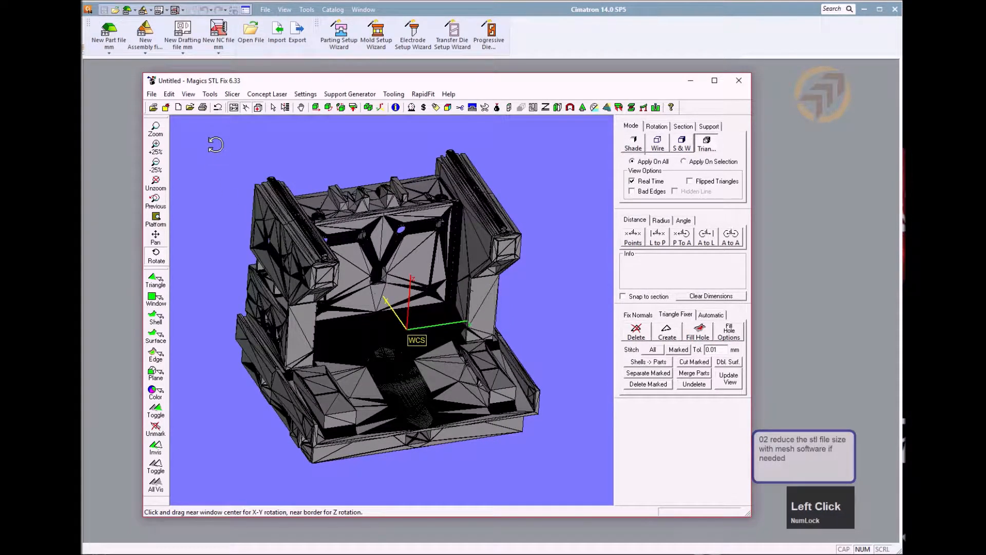
Run Triangle Reduction on the machine body in Edge mode with a tolerance of 5 mm, 5 iterations and a 10-degree angle
click(210, 94)
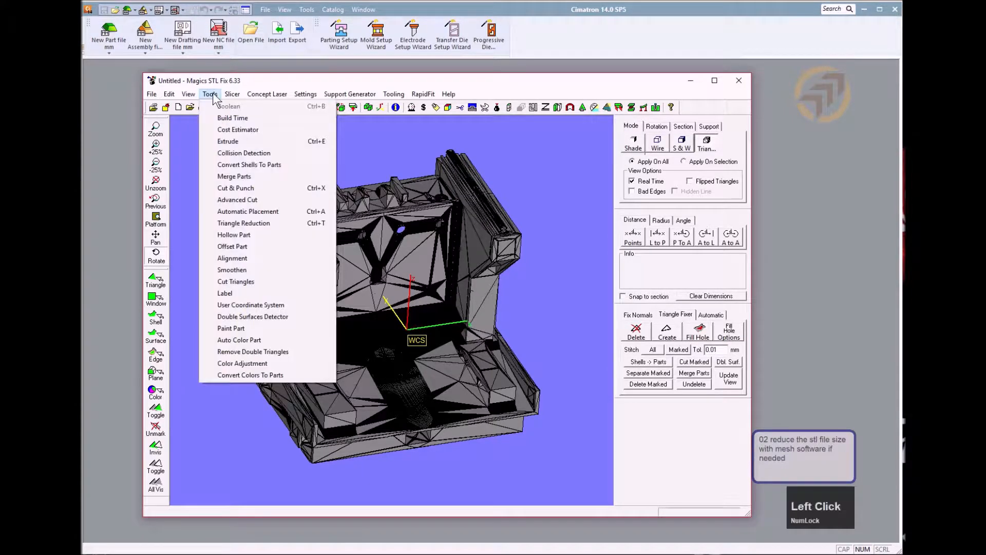
click(238, 224)
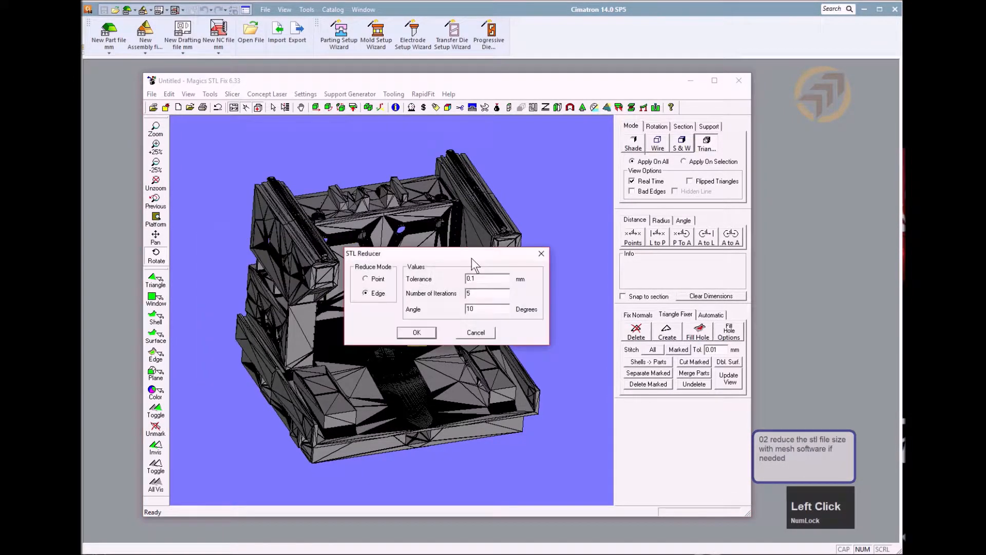
drag(474, 255, 381, 157)
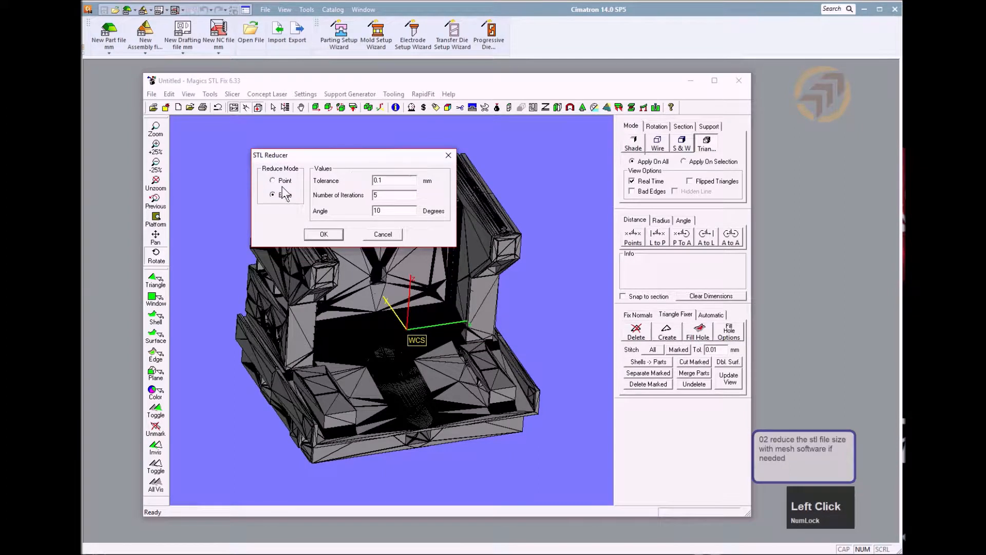
double_click(383, 181)
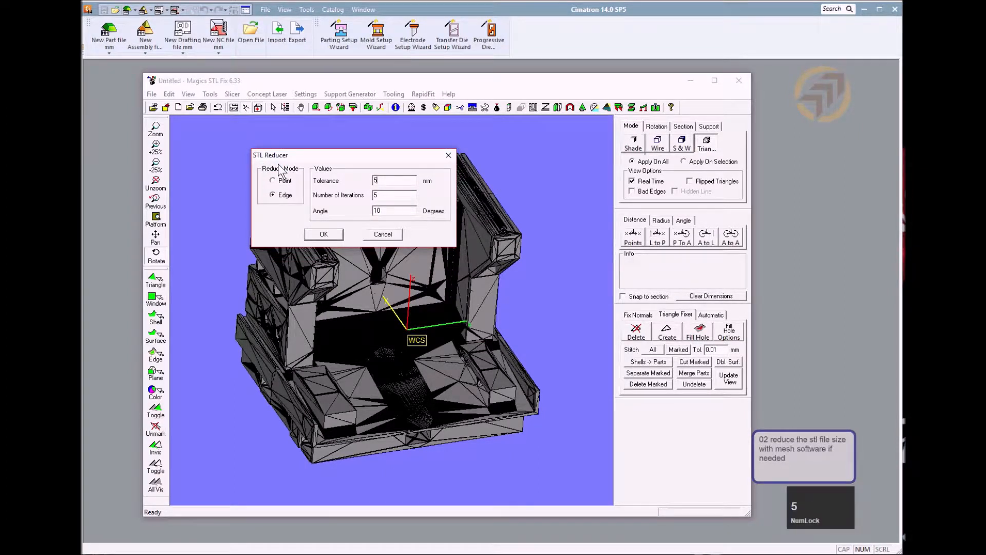
click(323, 234)
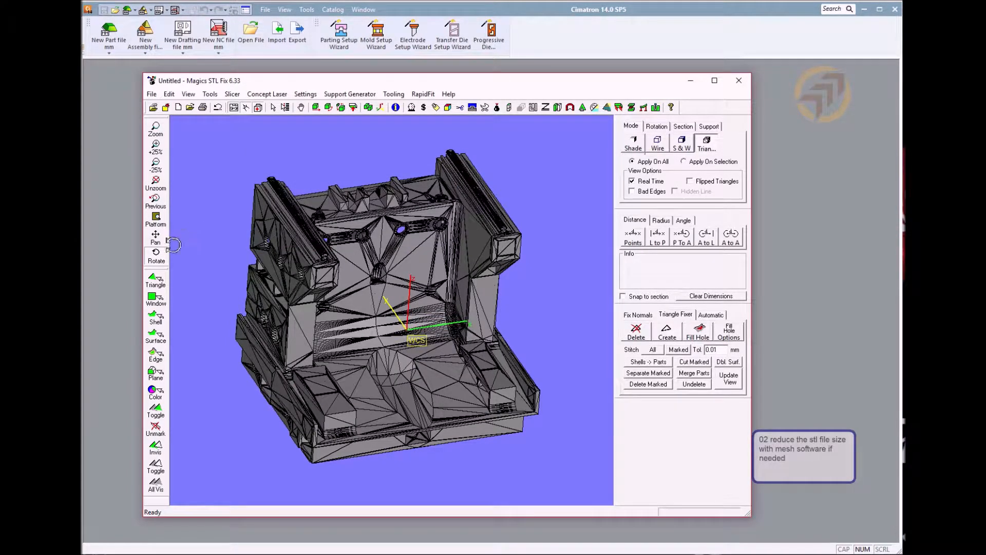
Run all automatic repairs on the reduced mesh with normal fixing, hole filling, a 0.01 mm stitch tolerance and 5 iterations
mouse_move(402, 261)
mouse_down()
mouse_move(388, 238)
mouse_move(421, 272)
mouse_up()
click(712, 314)
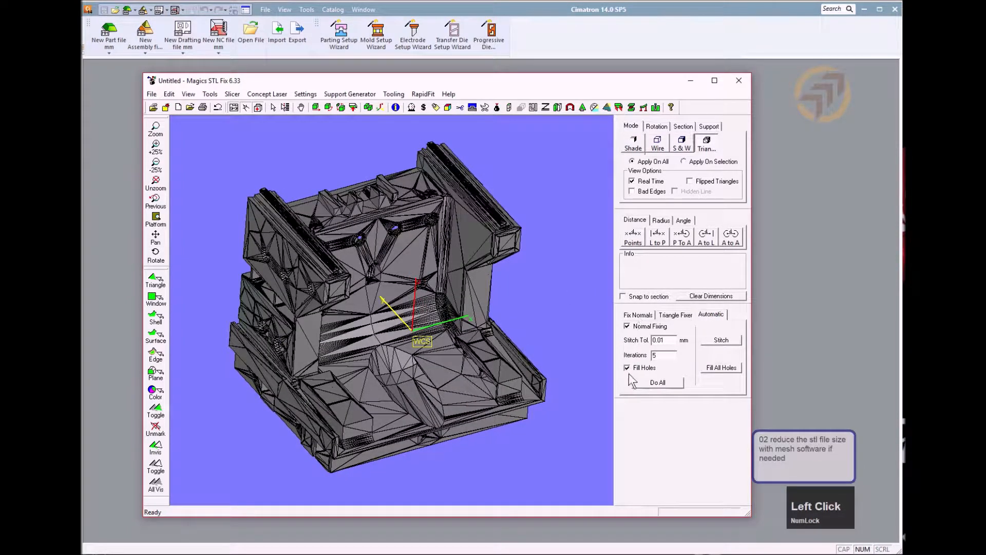
click(655, 384)
Save the reduced part as "machine body after edit.stl" in the project folder and close the mesh software
click(152, 96)
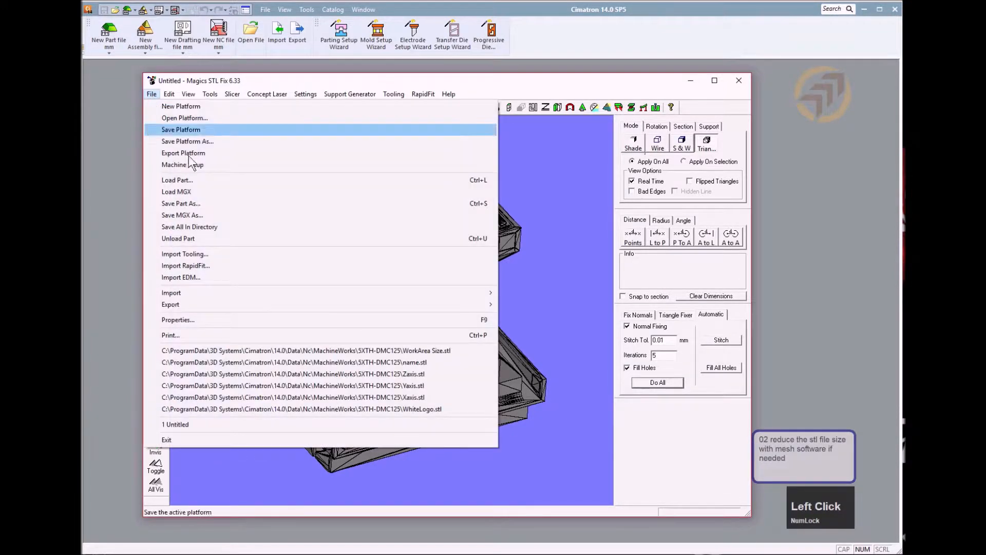
click(193, 201)
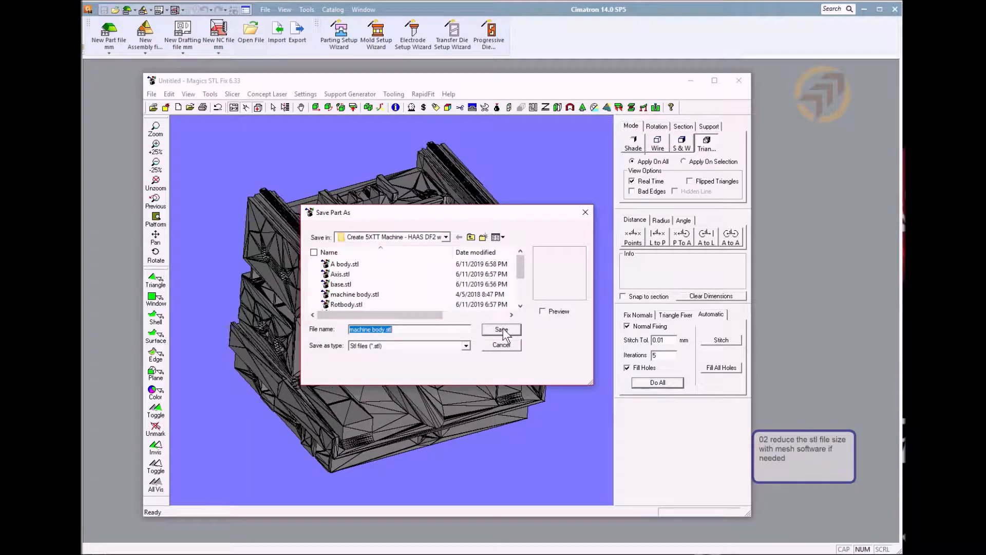
click(425, 329)
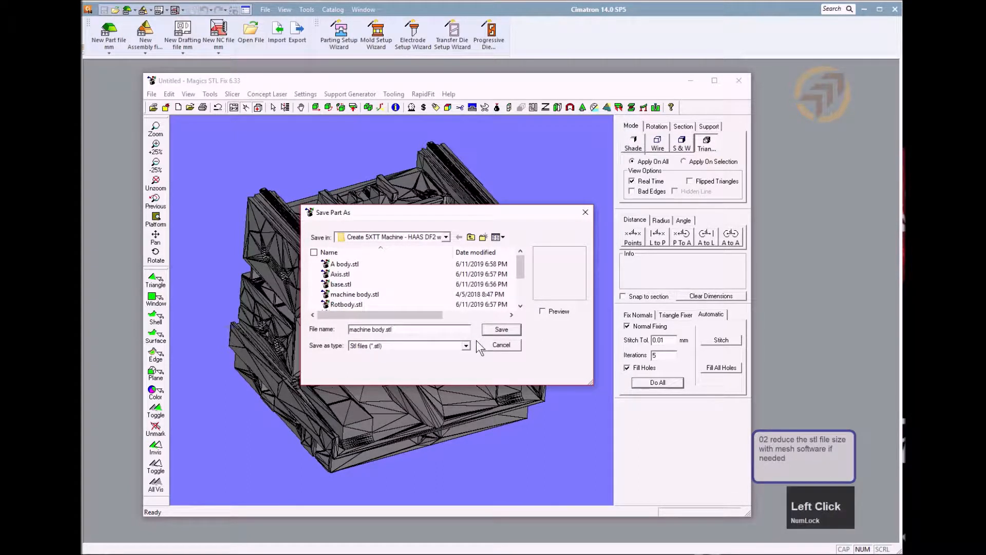
key(Left)
key(Left)
key(Left)
key(Left)
key(Right)
text(afteredit)
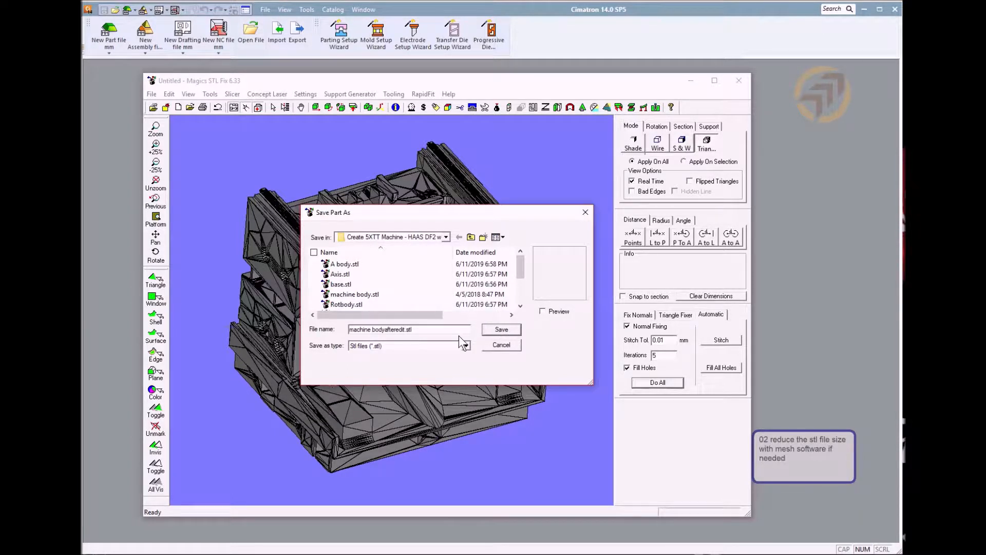
key(Left)
key(Left)
key(Left)
key(Left)
key(Left)
key(Left)
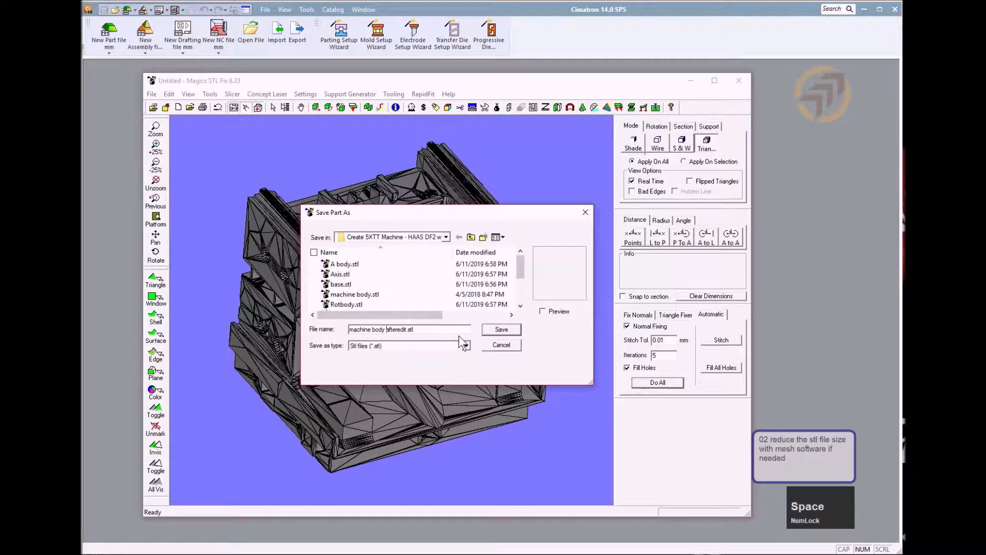
key(Right)
key(Right)
key(Right)
key(Right)
click(505, 329)
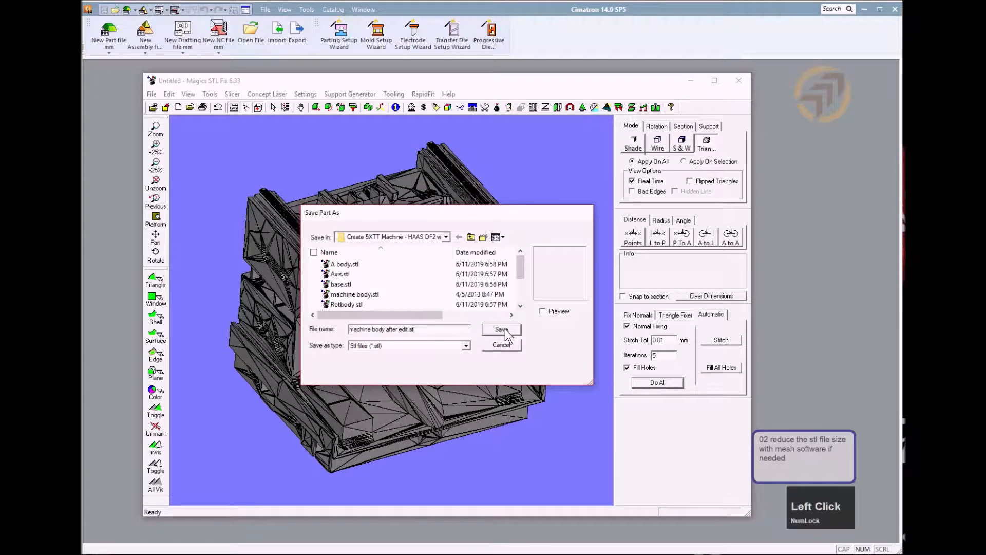
click(741, 82)
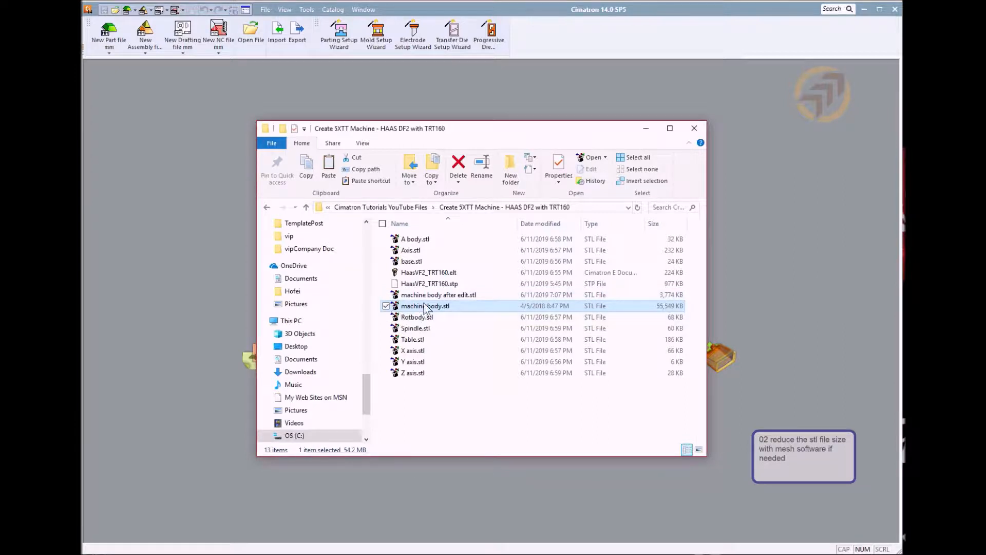
Compare the file sizes of "machine body after edit.stl" and "machine body.stl" in the project folder
click(435, 298)
ctrl+click(435, 307)
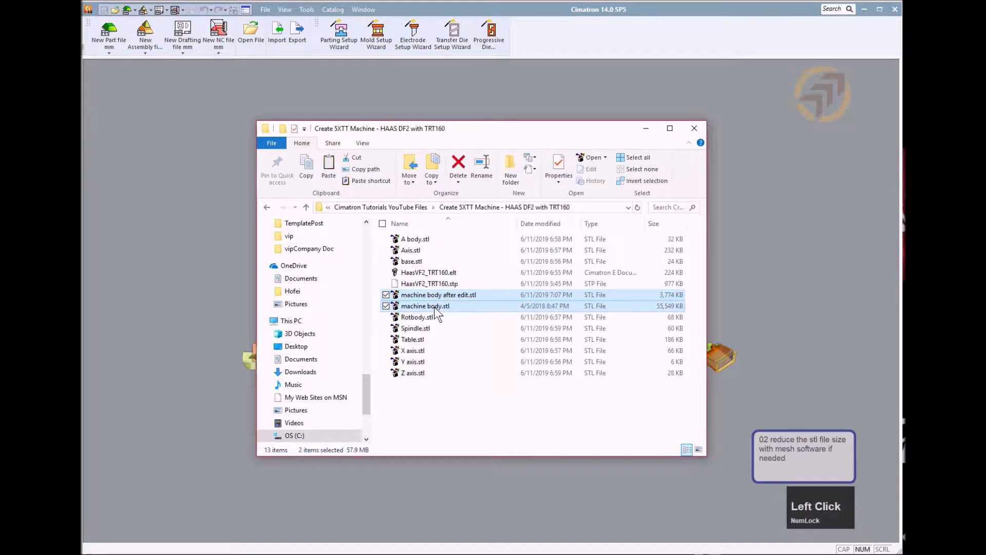
key(BackSpace)
Open the Cimatron 14.0 Control Panel and launch the NC Machine Definition builder for G-code simulation
double_click(410, 272)
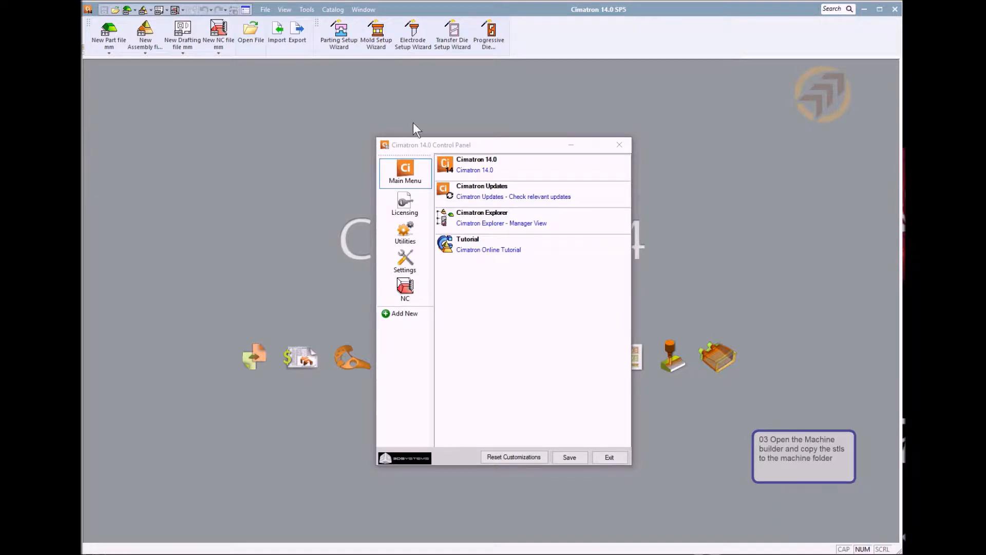
click(422, 146)
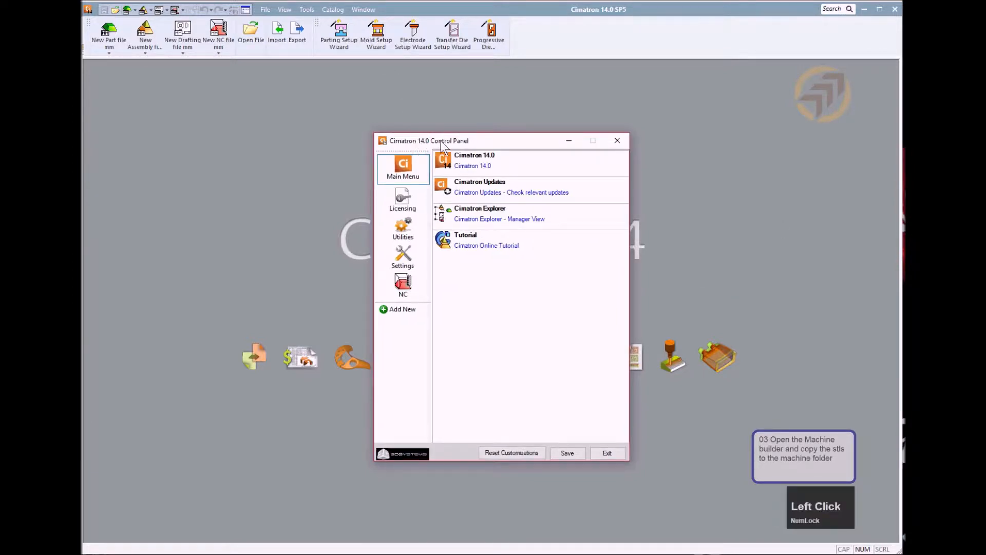
click(400, 290)
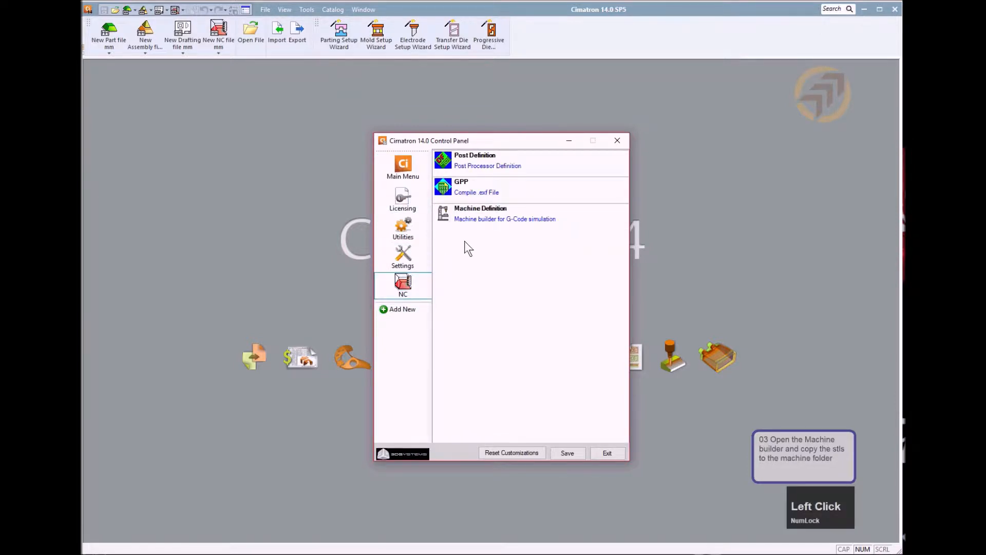
click(451, 219)
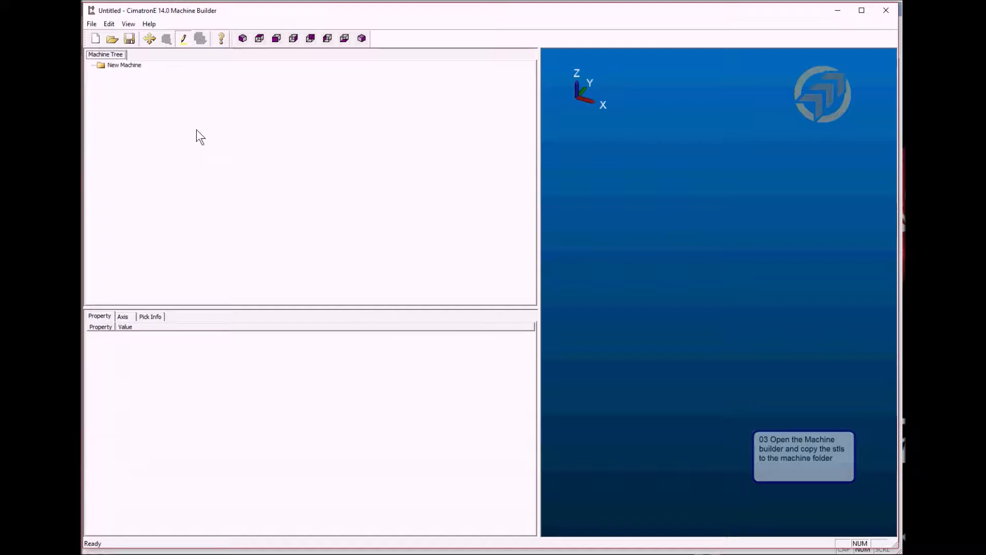
Start a new machine document and begin saving it, browsing to the Cimatron MachineWorks data folder
click(124, 64)
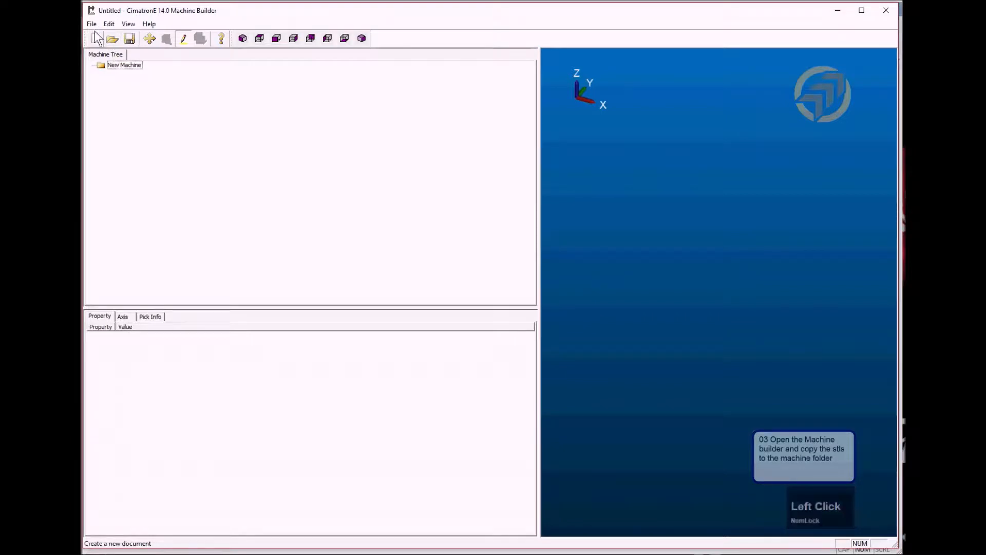
click(95, 39)
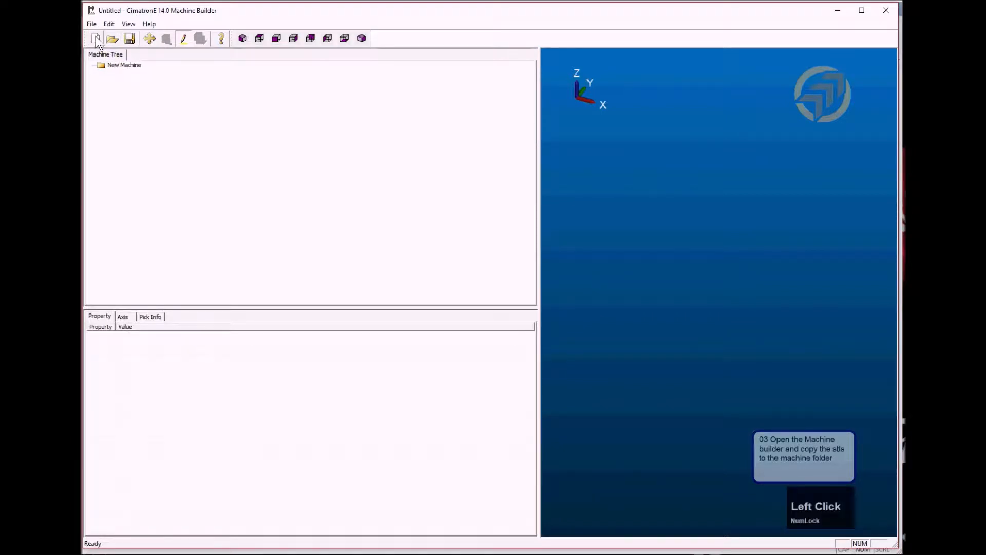
click(91, 23)
click(143, 68)
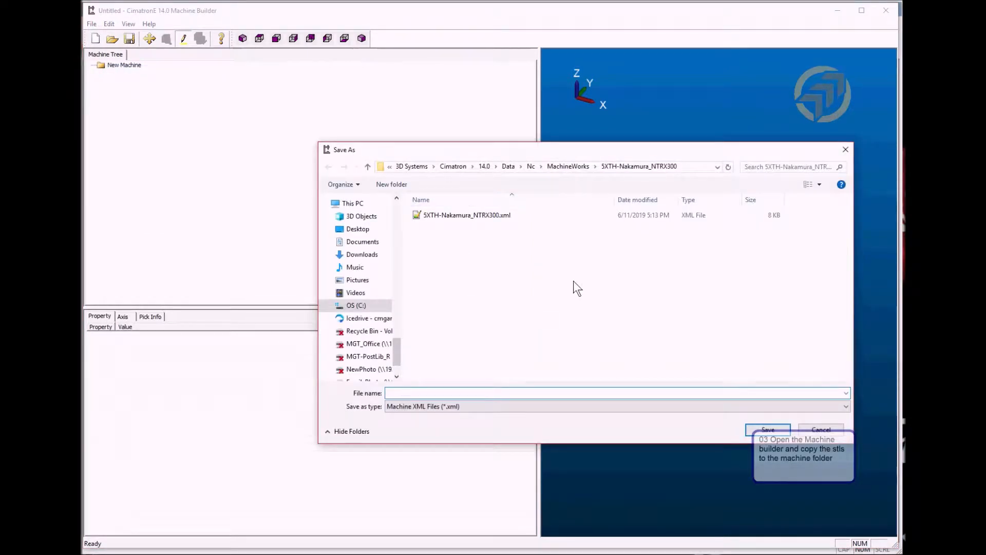
click(569, 167)
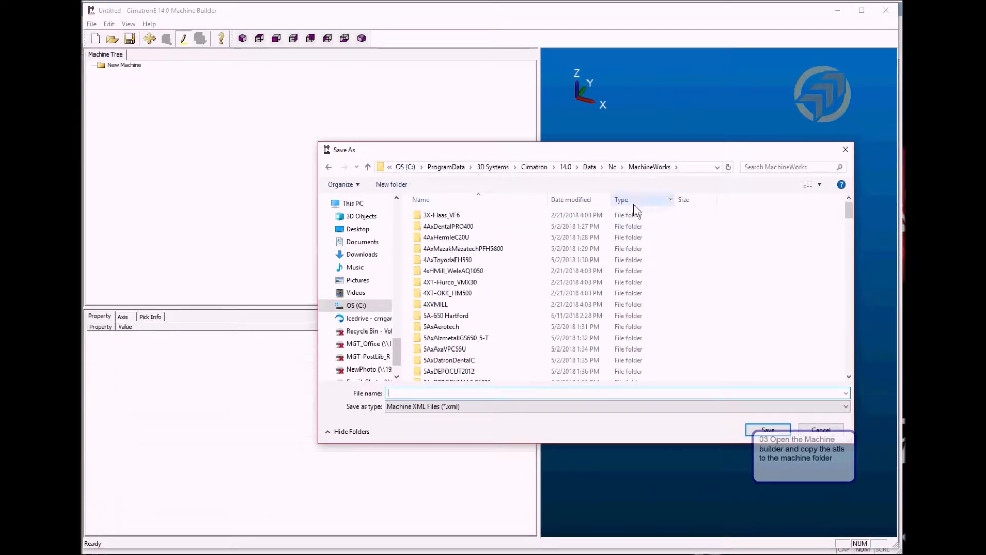
Create a new folder in MachineWorks and name it 5XTT-HAAS_DF2_TRT160
right_click(768, 301)
mouse_move(712, 464)
click(809, 469)
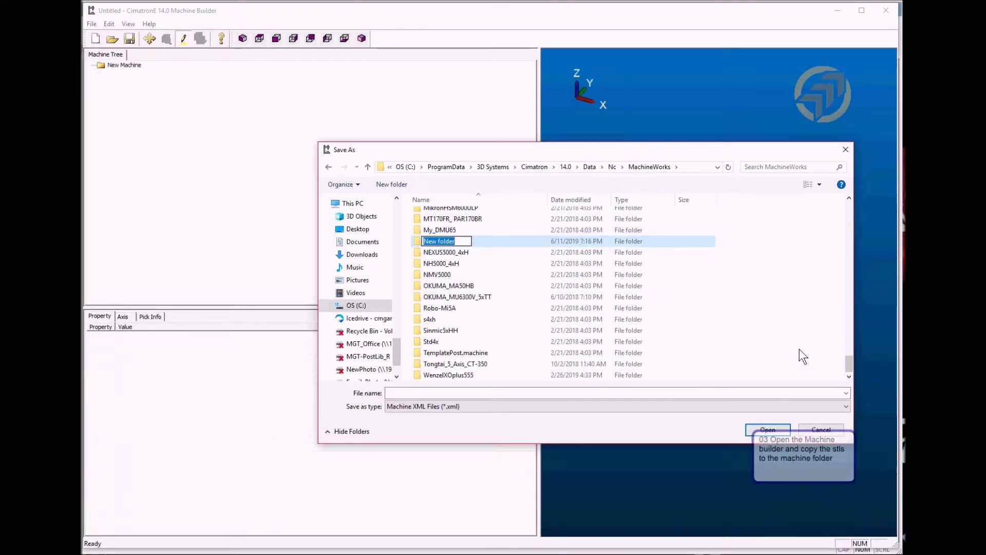
text(5XTT)
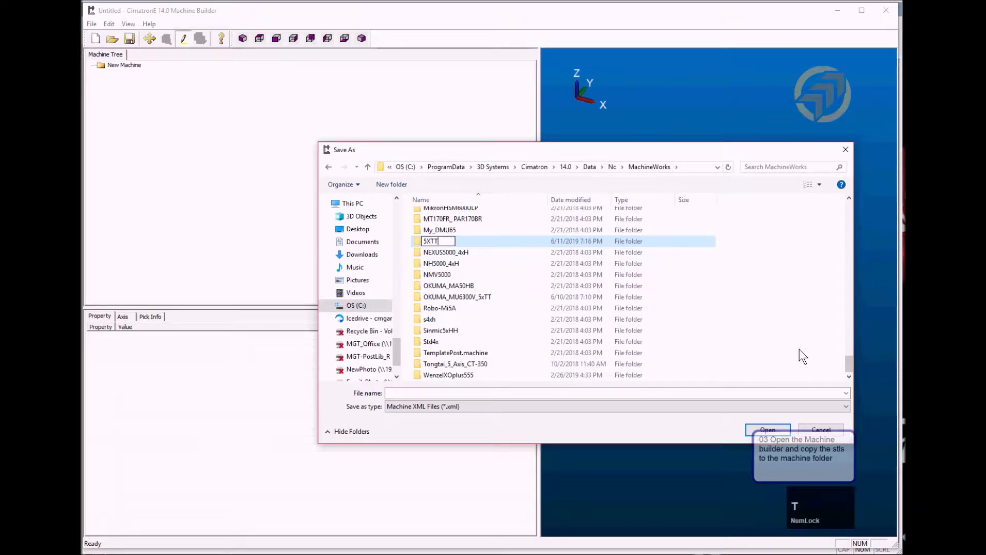
text( -)
key(BackSpace)
key(BackSpace)
key(BackSpace)
text(-HAAS_DF)
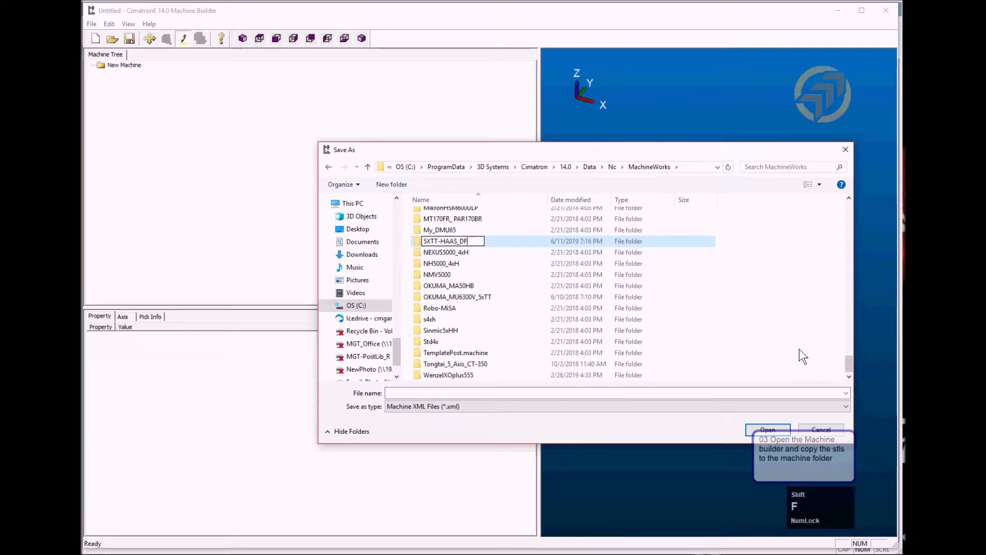
text(2)
key(BackSpace)
text(2_TRT160)
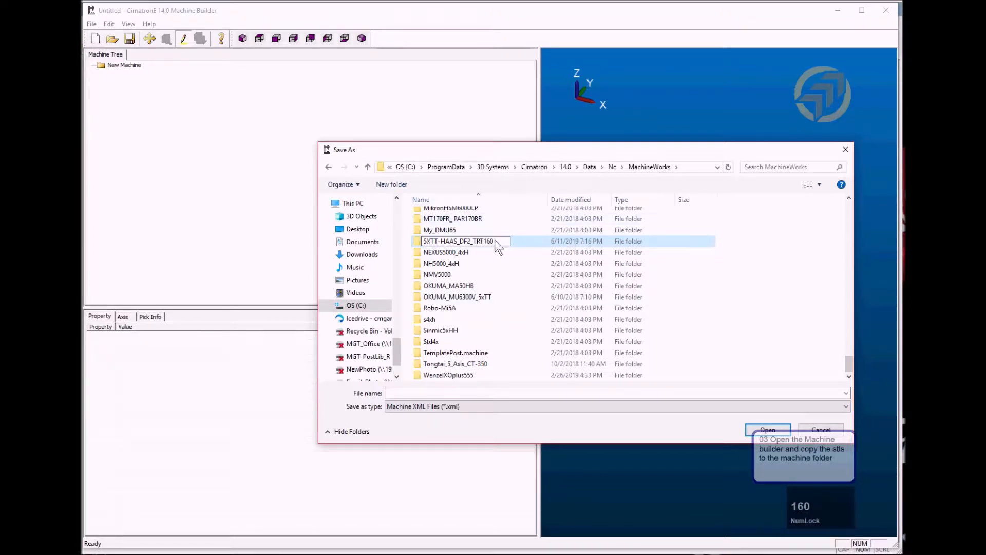
Copy the new folder's full name to the clipboard and commit the folder naming
drag(493, 242, 411, 246)
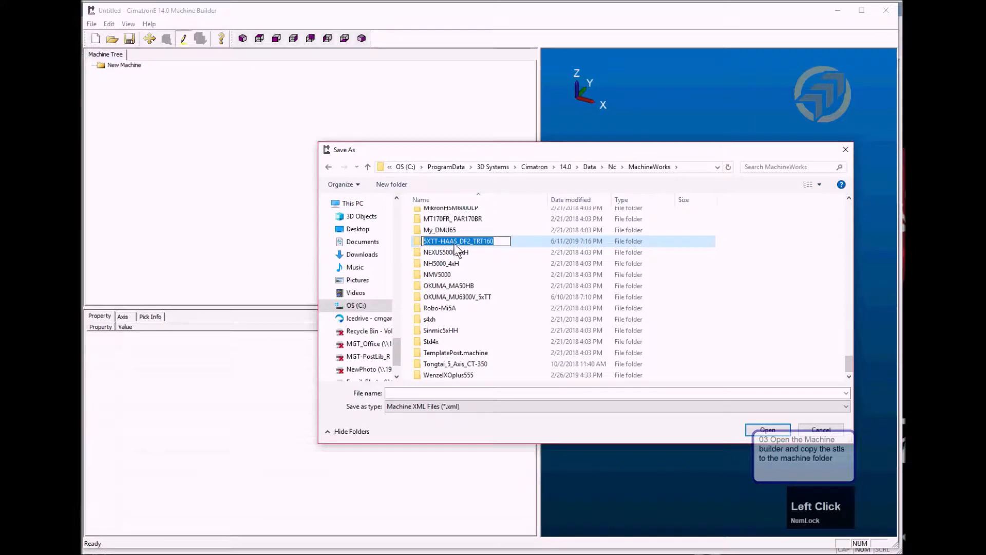
right_click(433, 243)
click(351, 275)
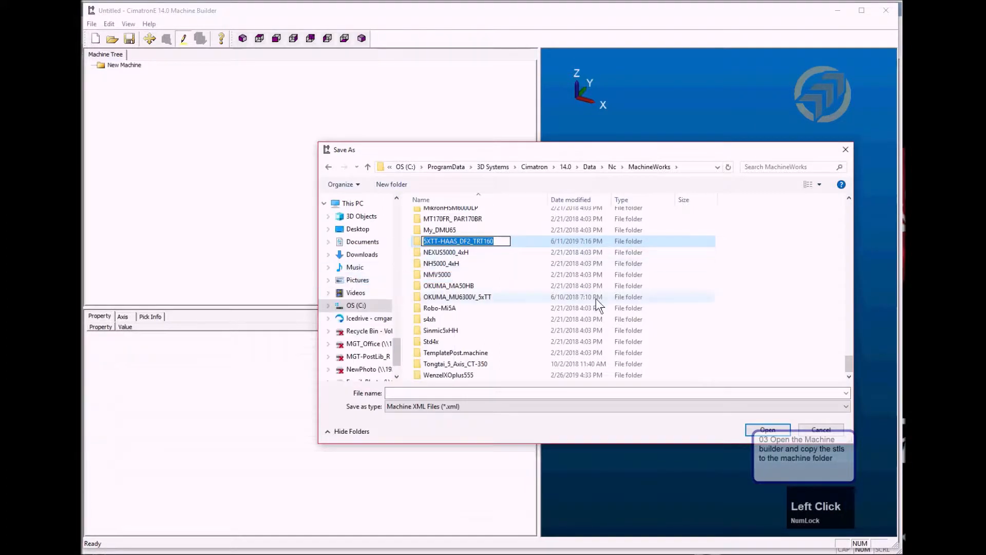
click(786, 292)
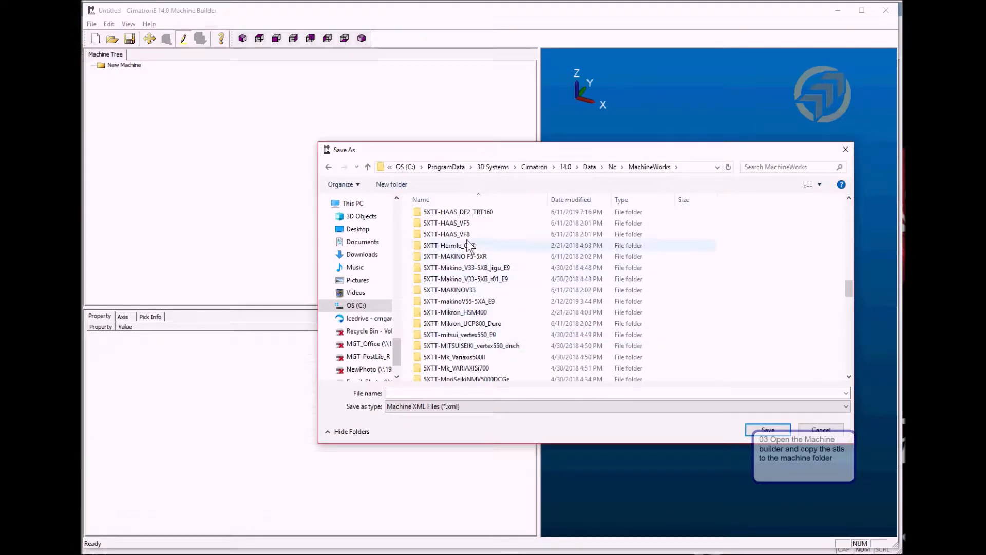
Save the machine XML file in the new folder, pasting 5XTT-HAAS_DF2_TRT160 as the file name
double_click(474, 211)
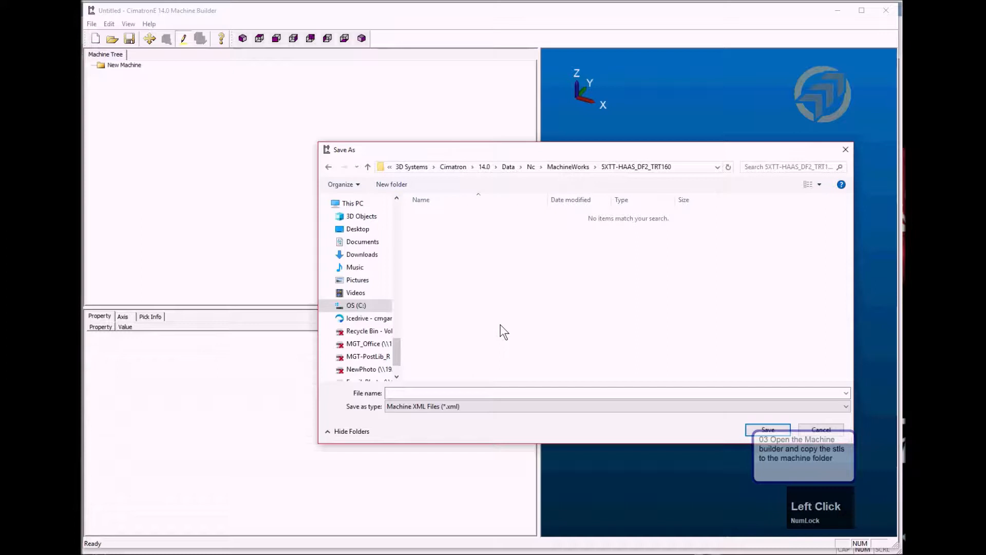
click(414, 392)
right_click(415, 392)
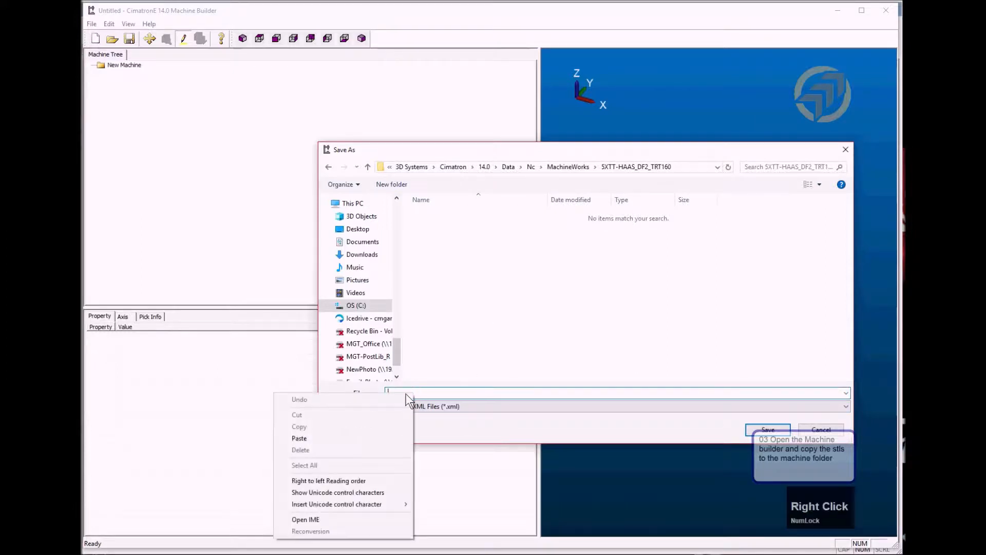
click(327, 438)
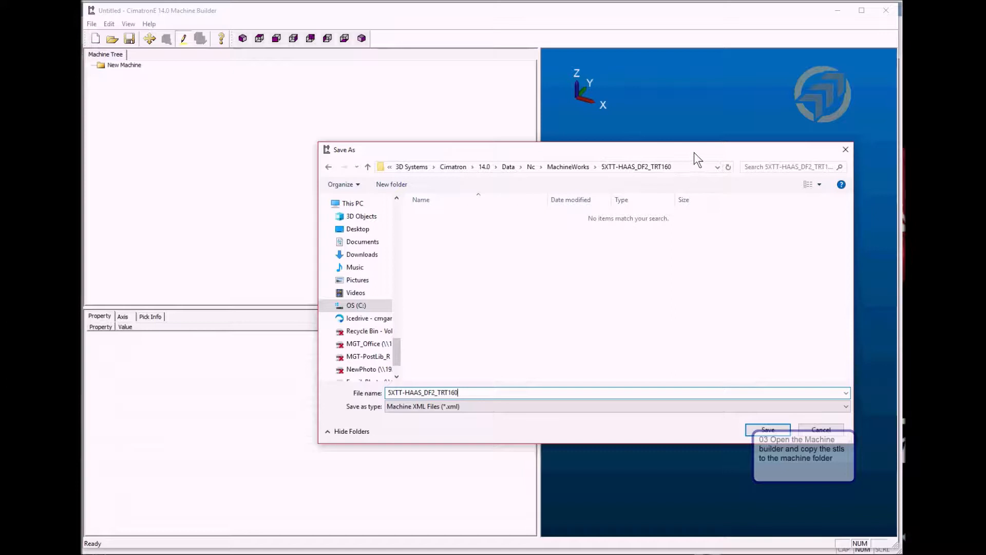
drag(695, 154, 650, 120)
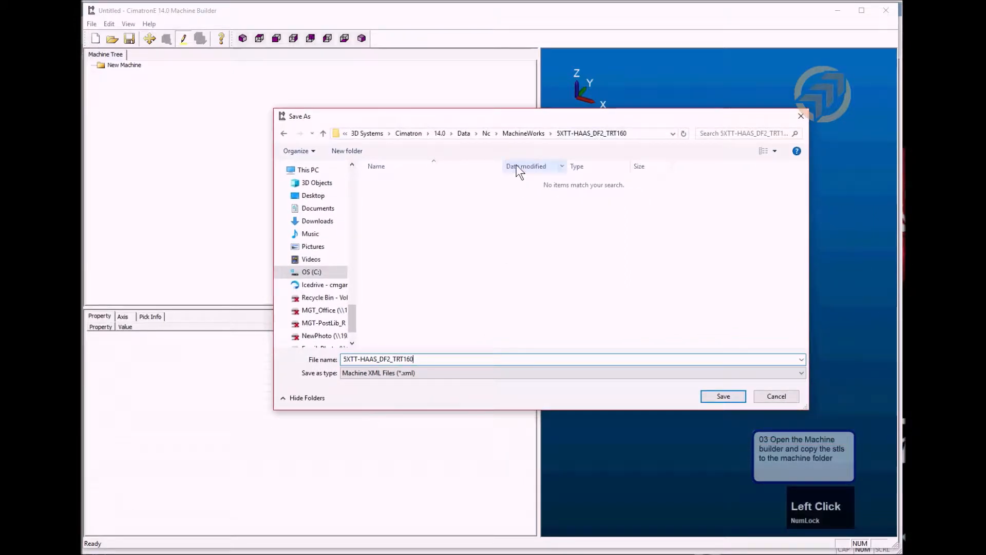
click(723, 396)
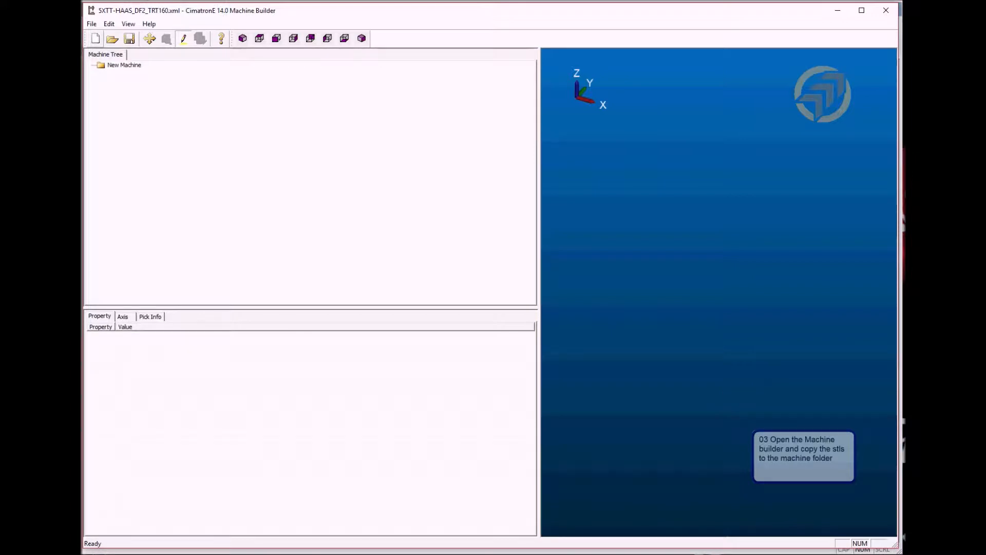
In File Explorer, find and open the 5XTT-HAAS_DF2_TRT160 folder inside MachineWorks
drag(607, 146, 403, 87)
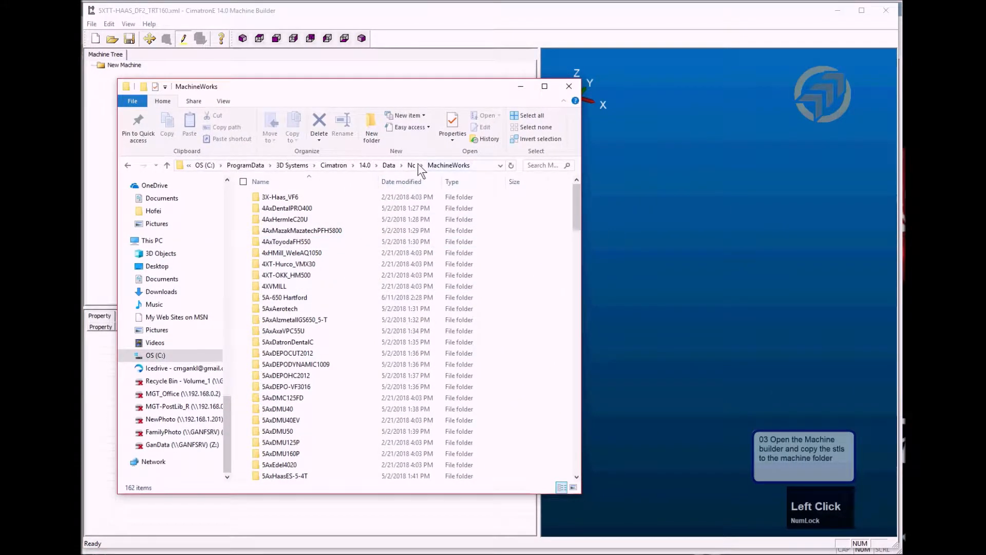
scroll(300, 410, down, 11)
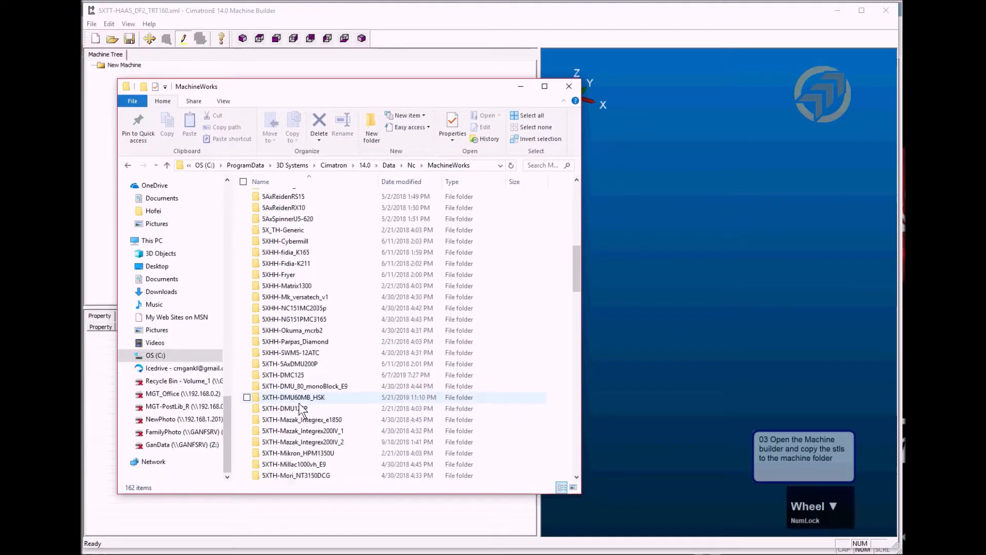
scroll(305, 325, down, 6)
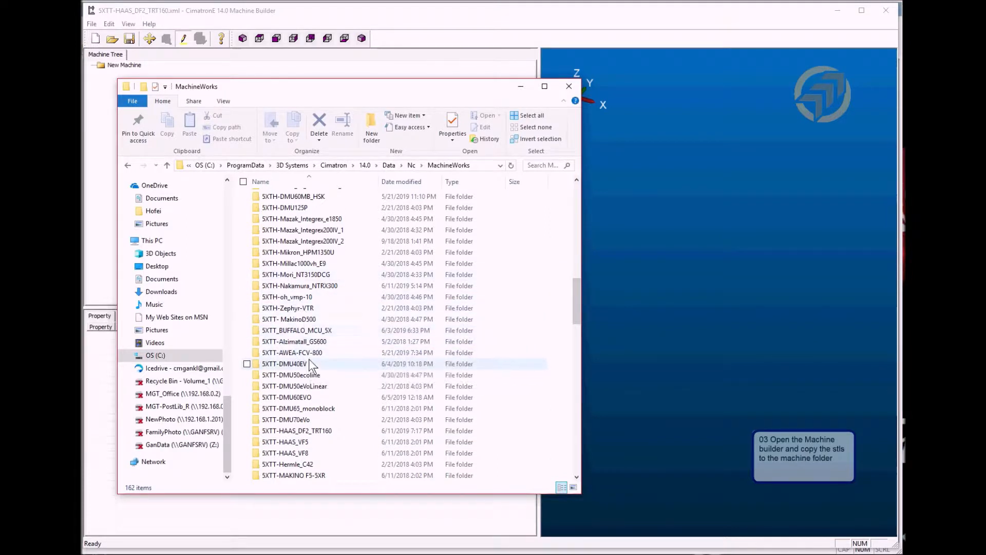
scroll(318, 395, down, 6)
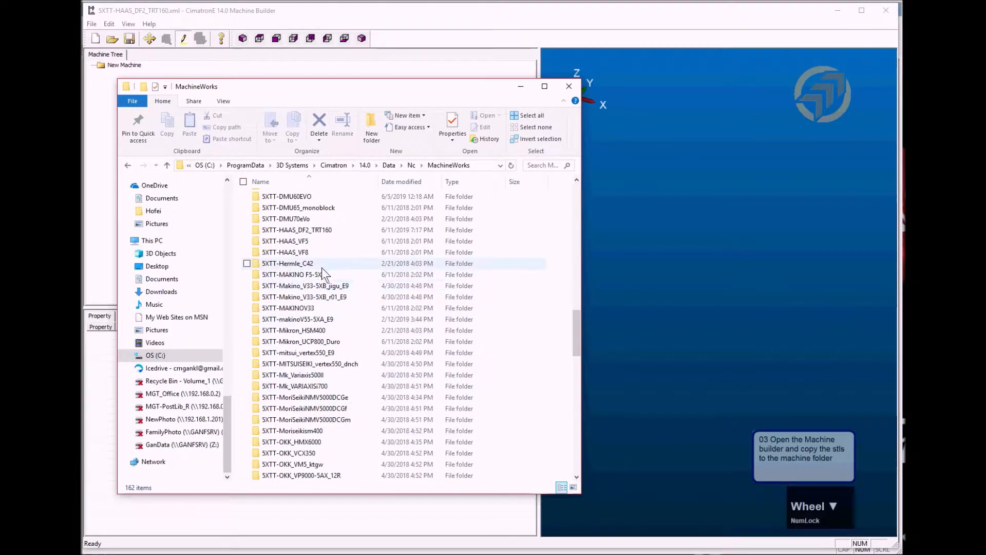
double_click(313, 232)
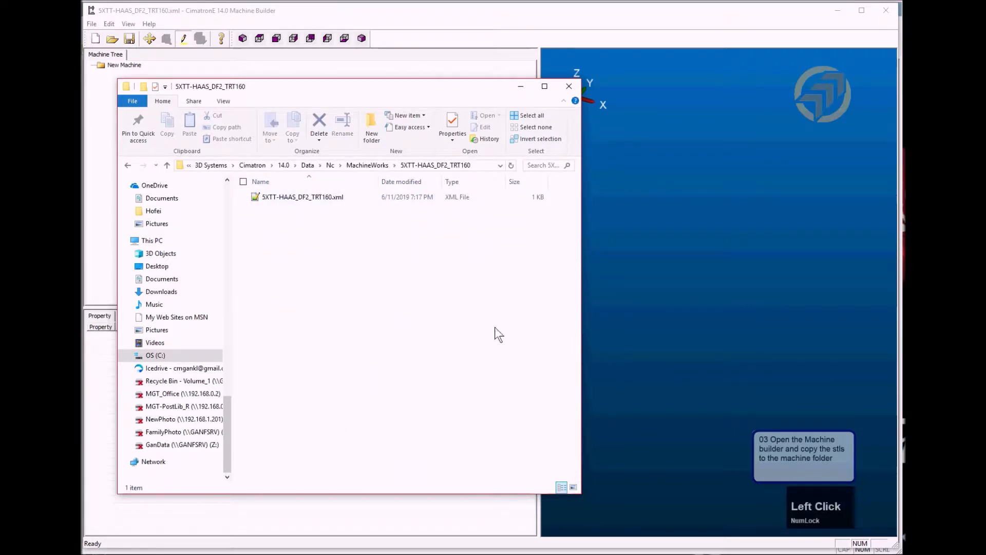
Copy all the STL component files plus HaasVF2_TRT160.elt and HaasVF2_TRT160.stp from the project folder into the machine folder
drag(984, 247, 803, 116)
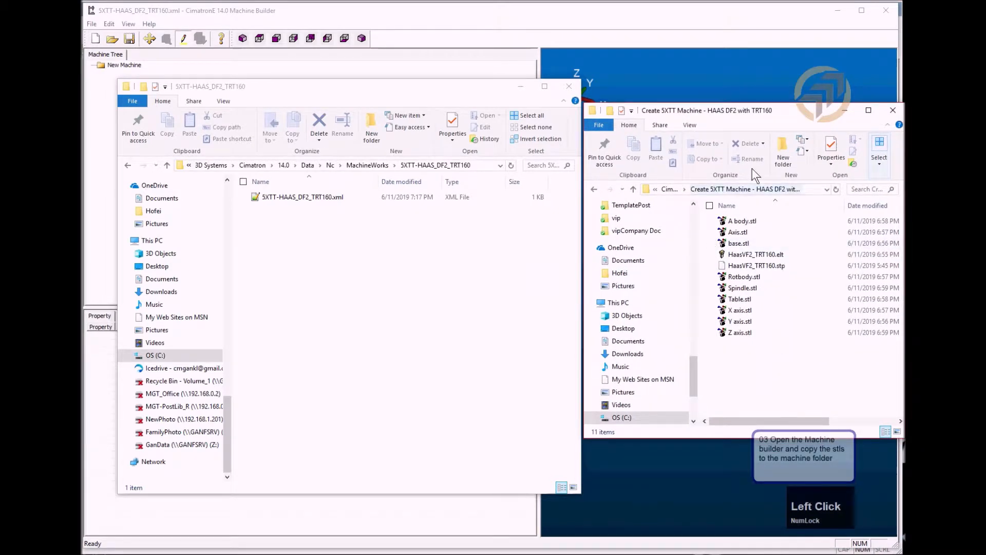
drag(785, 368, 412, 327)
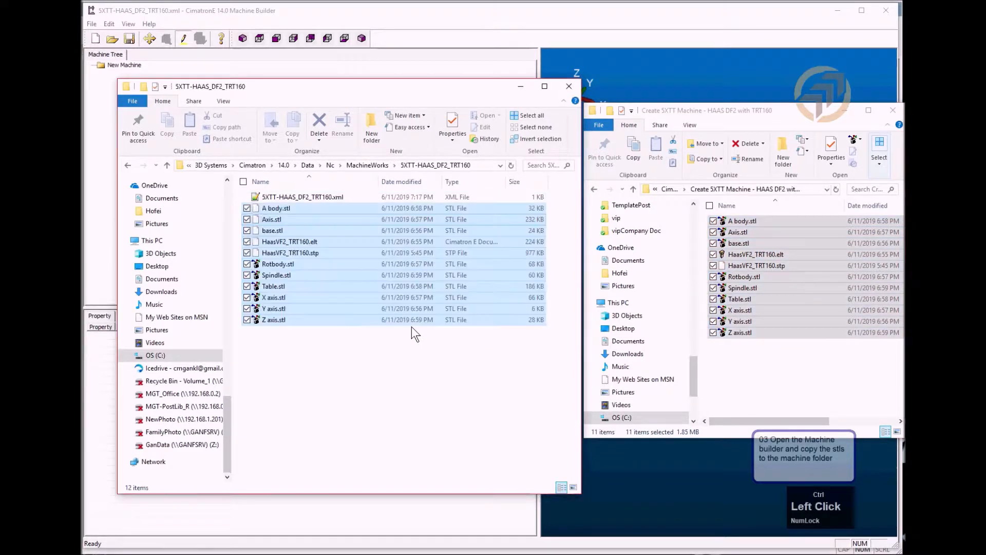
click(360, 386)
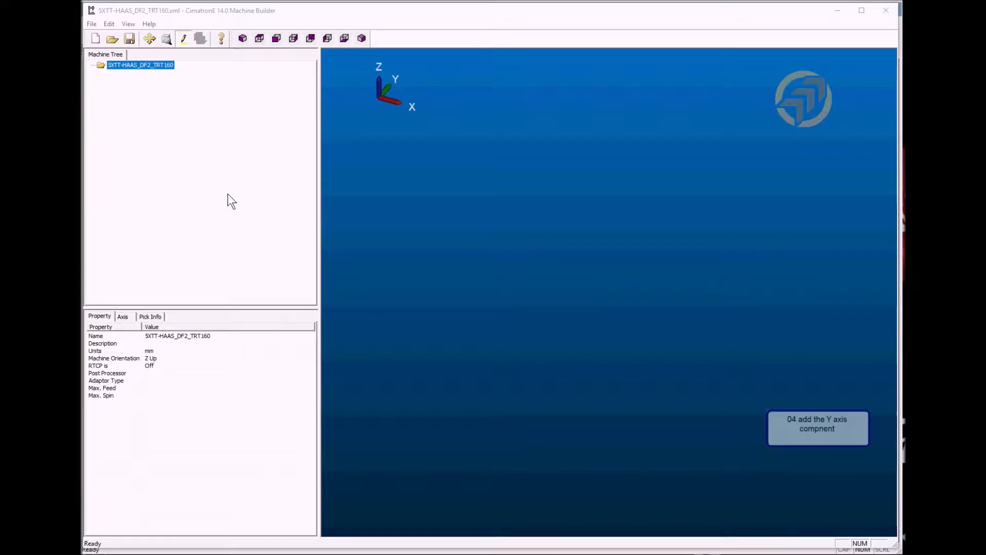
Select the 5XTT-HAAS_DF2_TRT160 machine and review its name and units properties
click(133, 66)
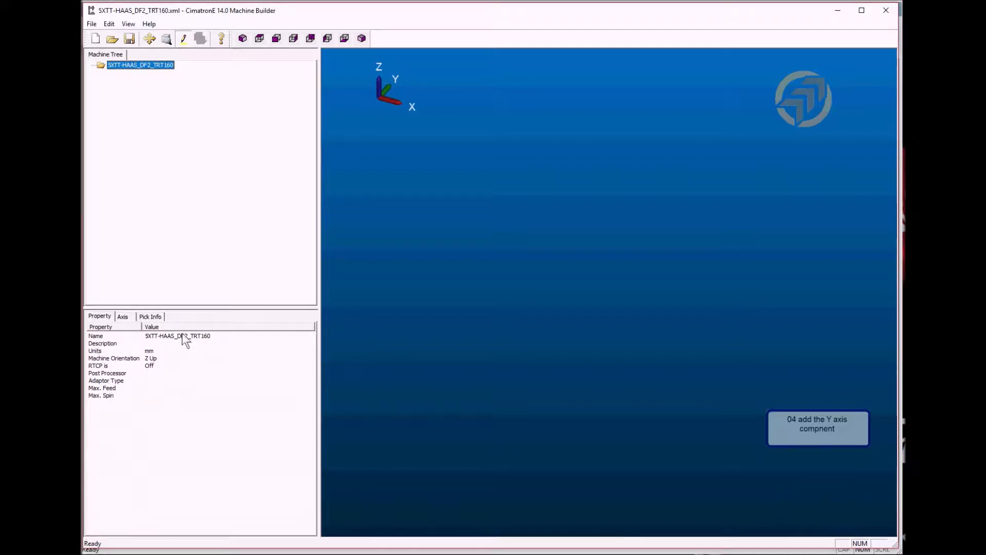
click(226, 334)
click(238, 334)
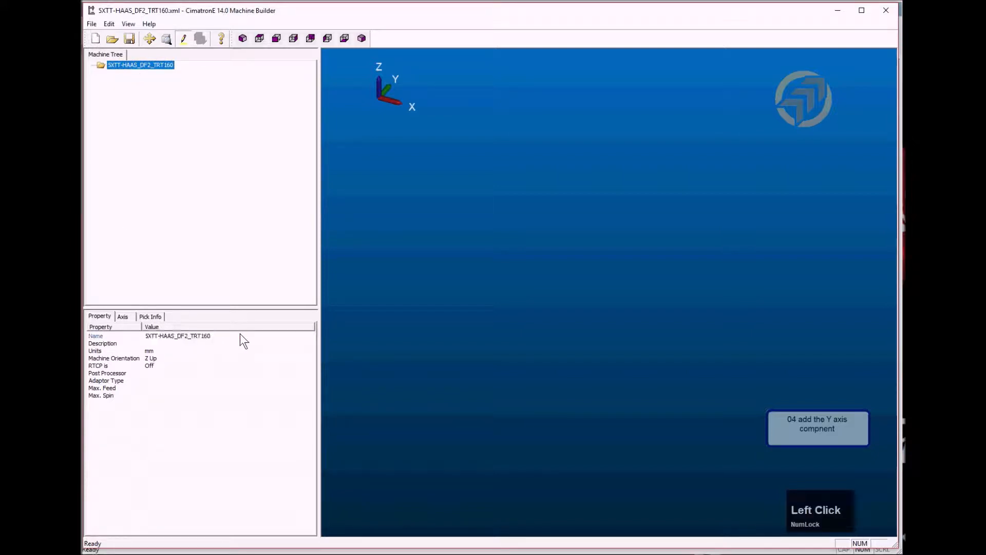
click(93, 335)
click(235, 337)
click(150, 335)
click(134, 352)
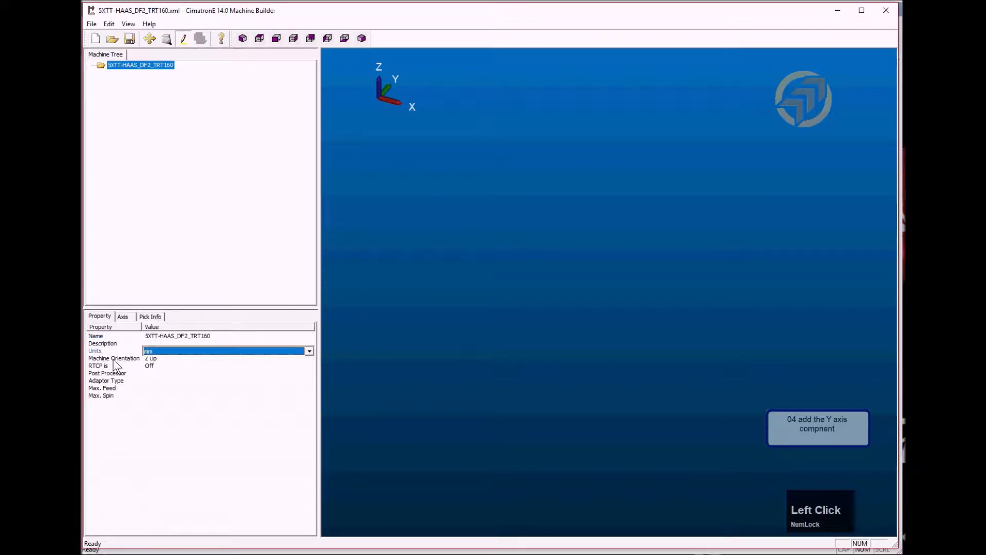
Set the machine orientation to Z Up
click(114, 359)
click(217, 358)
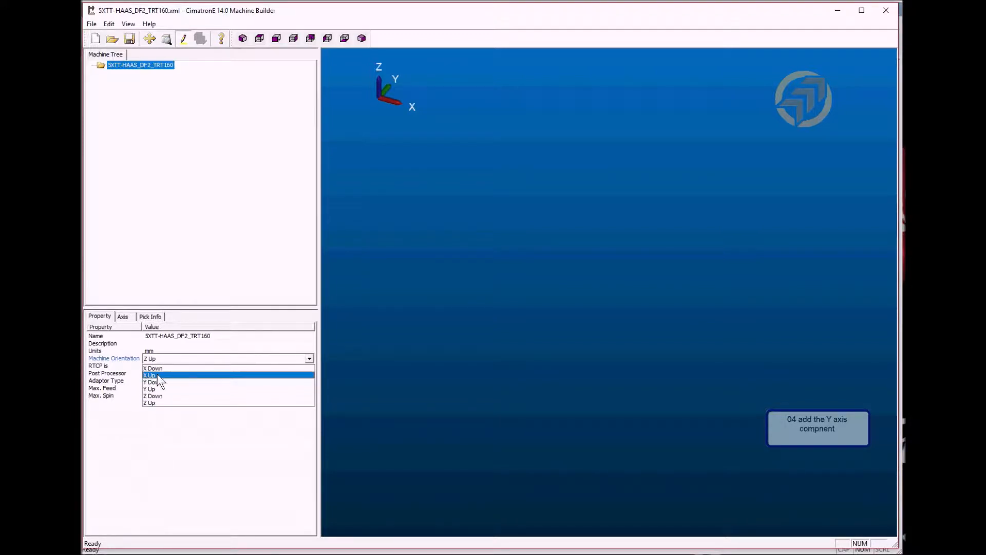
click(153, 403)
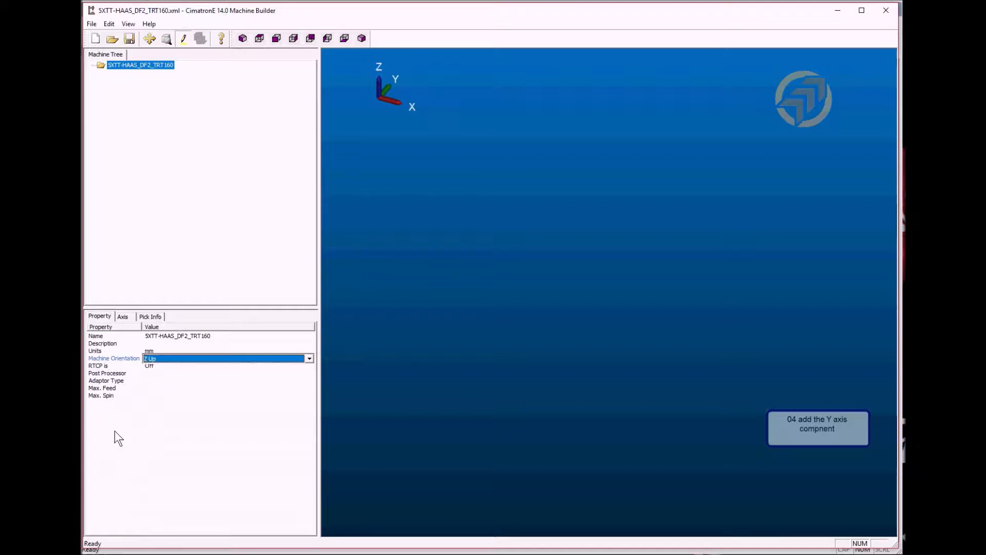
Review the machine's RTCP, adaptor type, maximum feed and maximum spin properties, including the list of available adaptor types
click(122, 366)
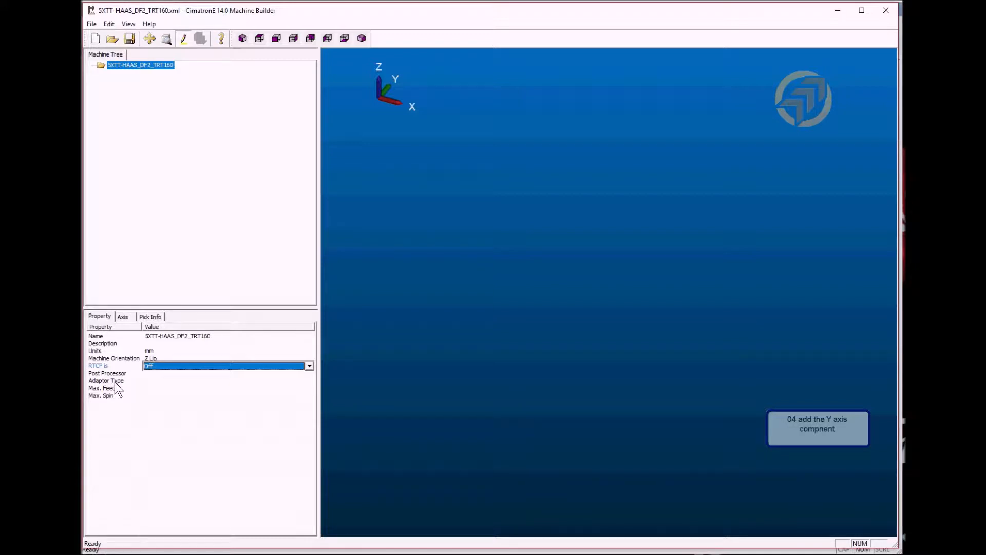
click(115, 382)
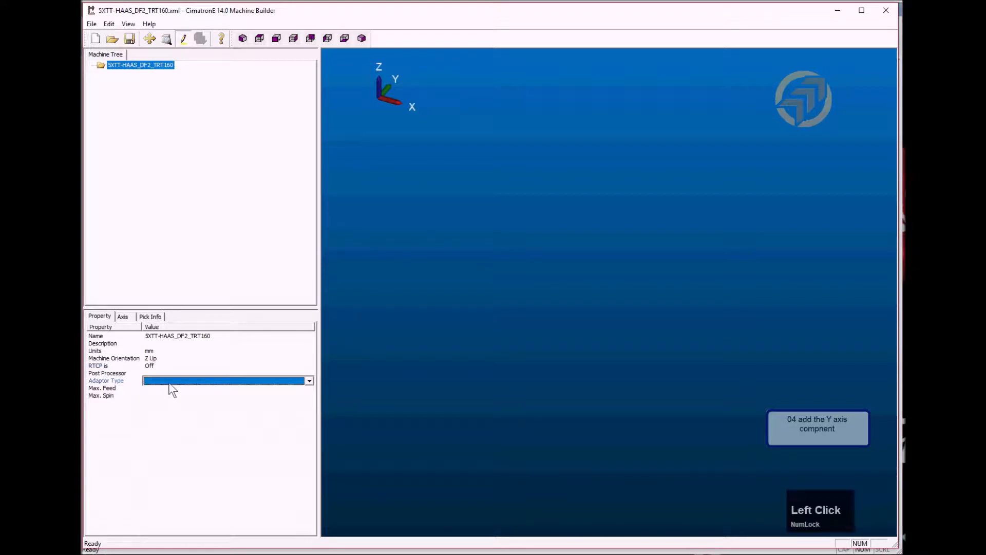
click(171, 382)
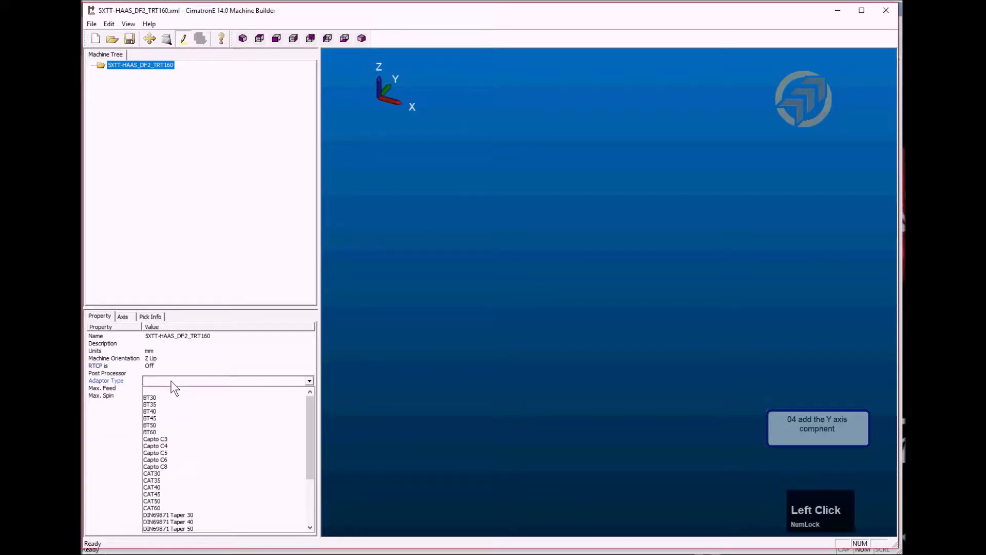
click(119, 381)
click(117, 421)
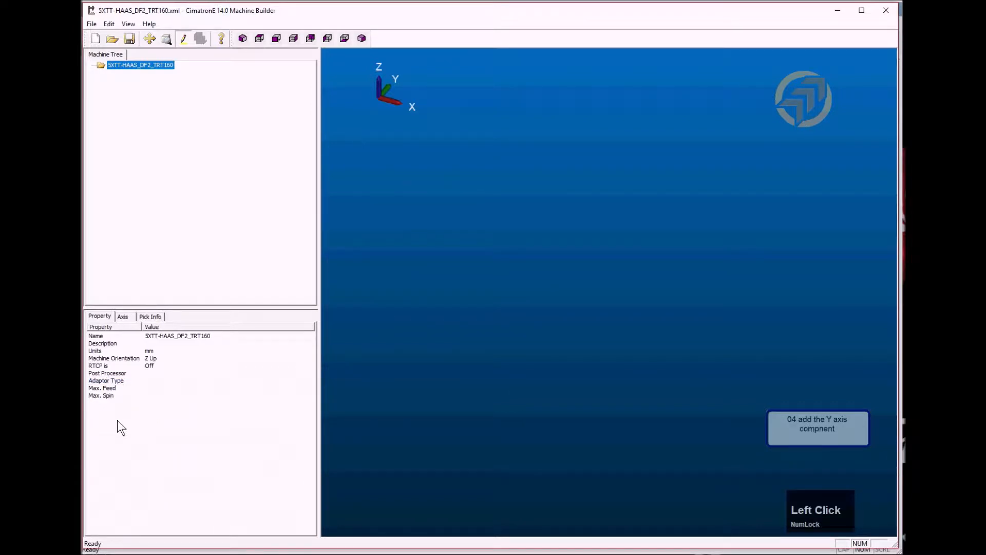
click(111, 388)
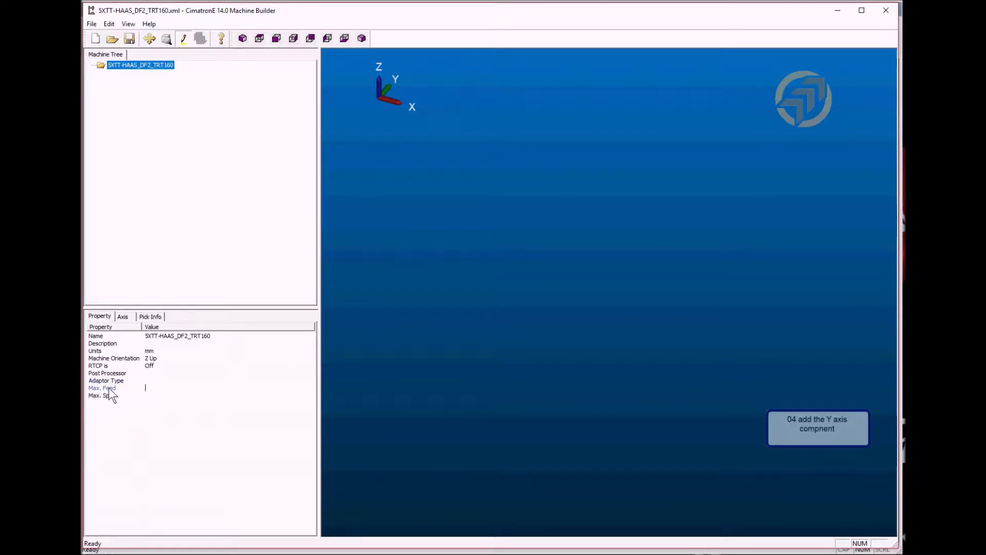
click(113, 395)
click(111, 418)
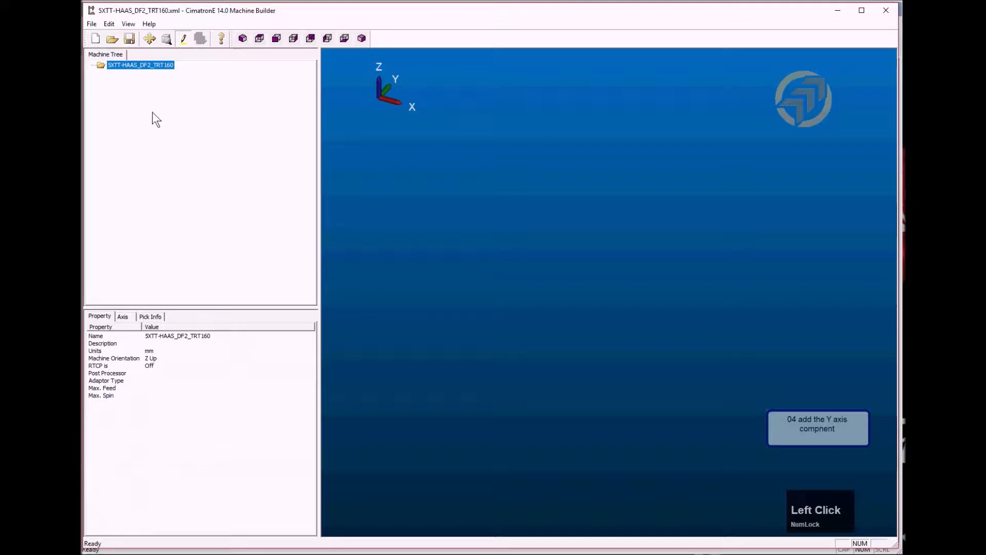
Create a sub assembly named Base under the 5XTT-HAAS_DF2_TRT160 machine
right_click(153, 63)
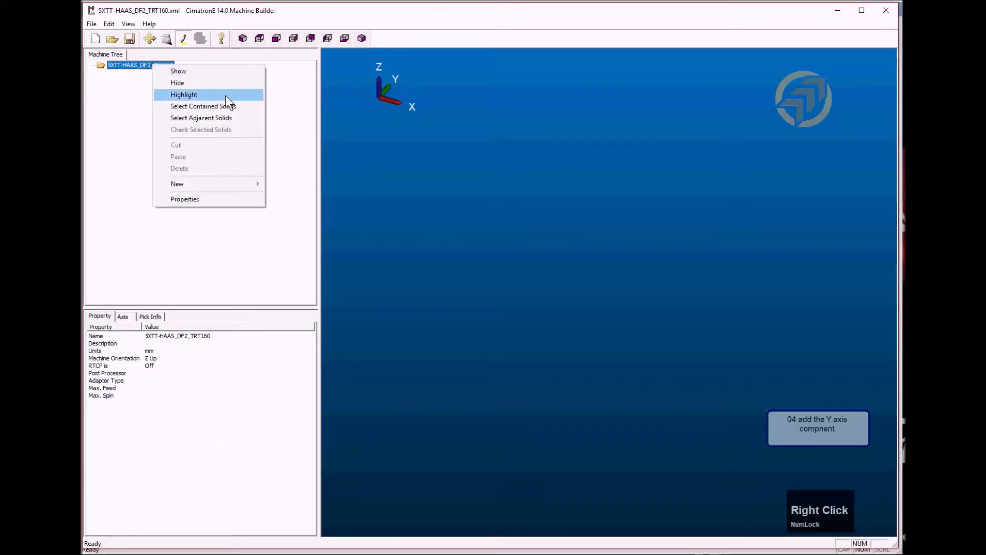
click(199, 186)
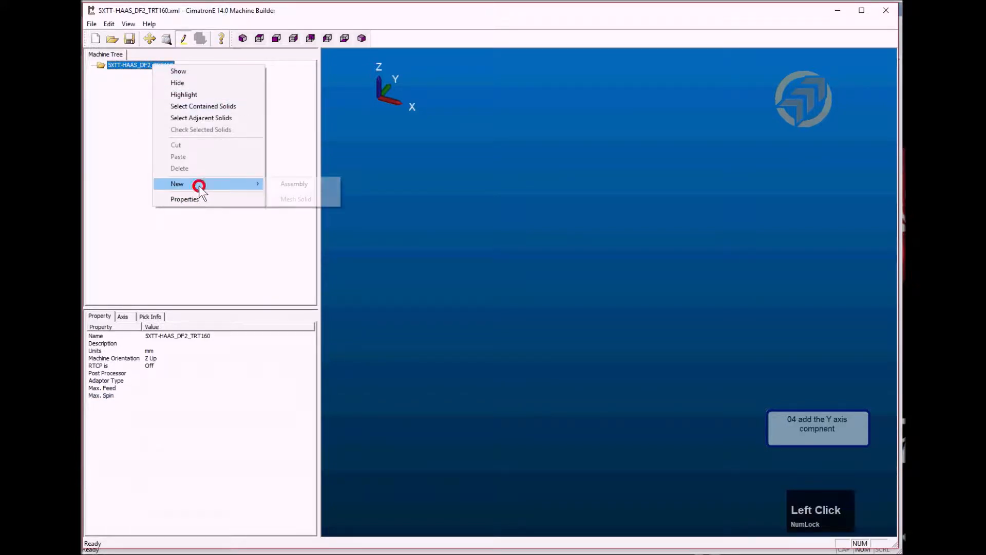
click(300, 185)
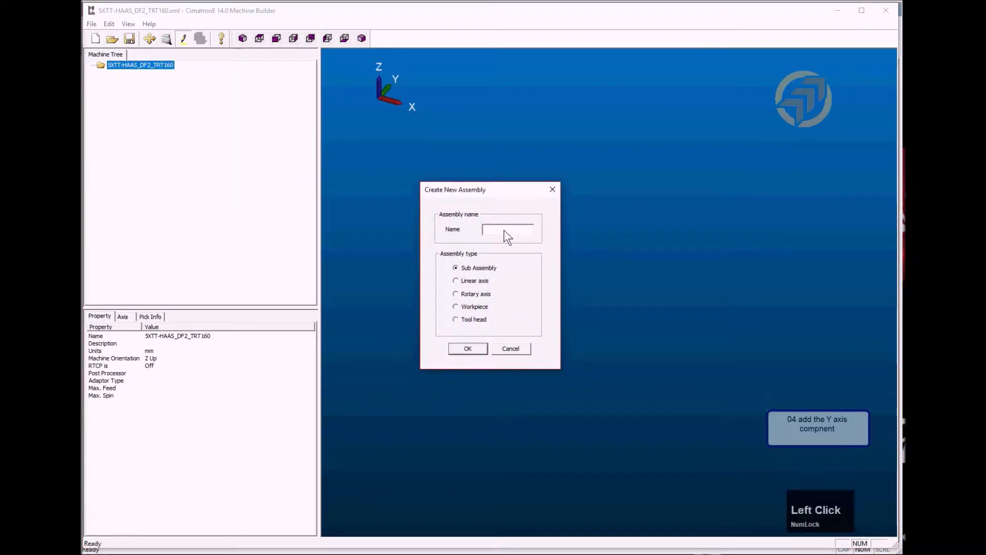
text(Base)
click(476, 348)
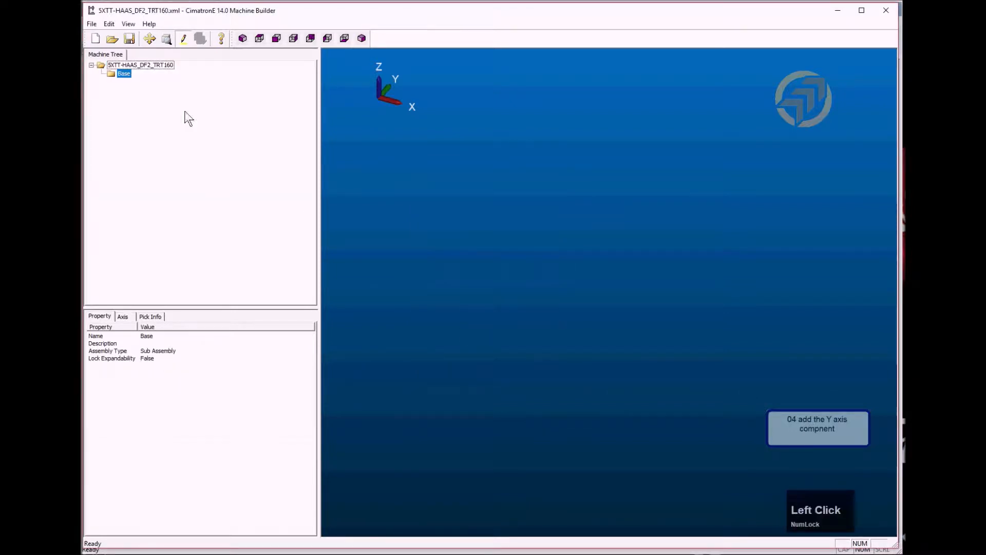
right_click(124, 73)
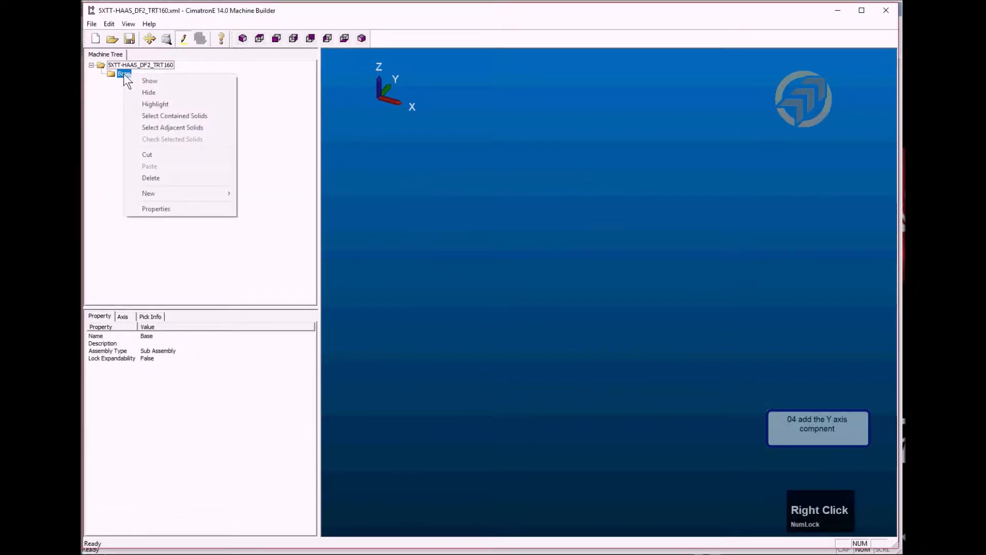
click(170, 194)
click(272, 195)
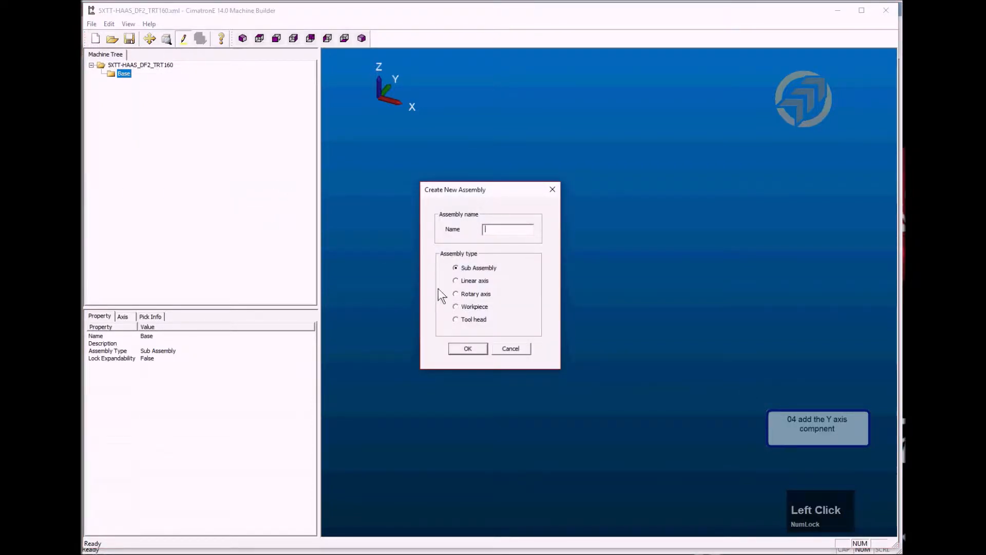
click(518, 346)
Add base.stl as a mesh solid inside the Base assembly
right_click(122, 75)
click(204, 194)
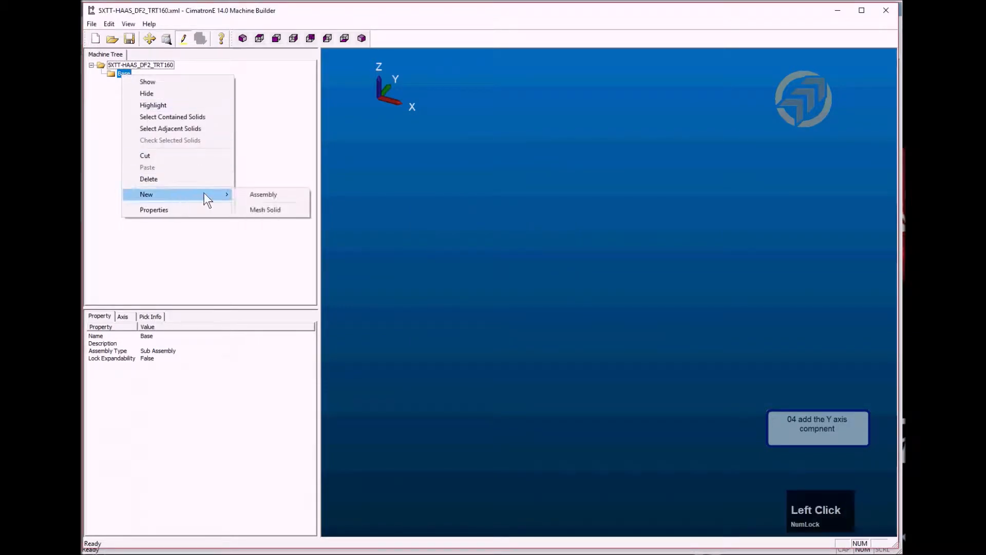
click(274, 209)
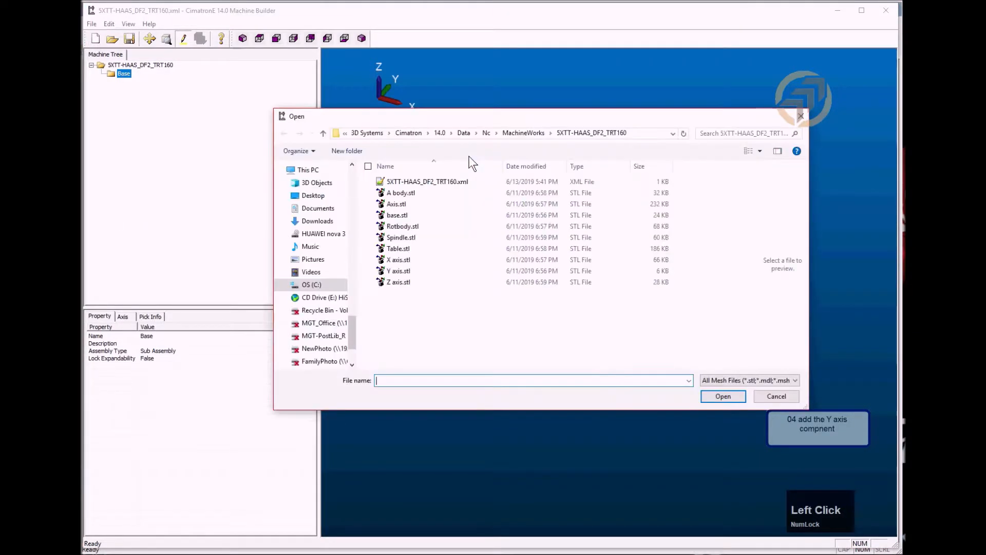
click(400, 216)
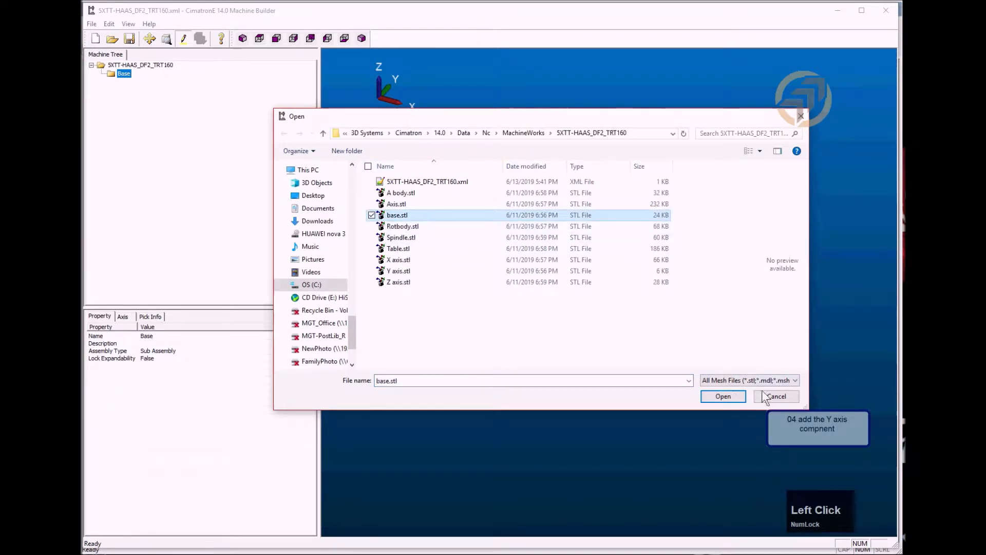
click(724, 396)
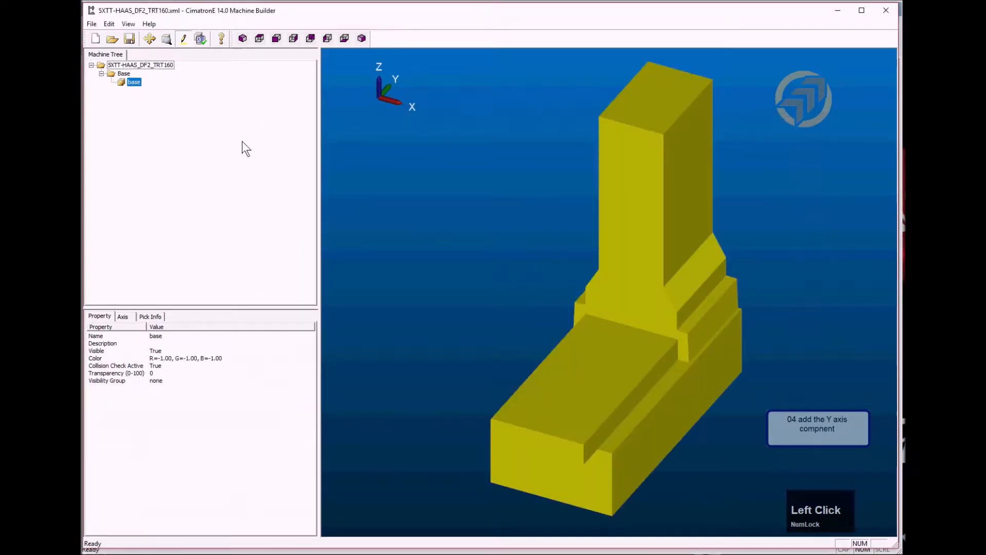
Set the base solid's color to medium gray (R=0.50, G=0.50, B=0.50)
click(212, 358)
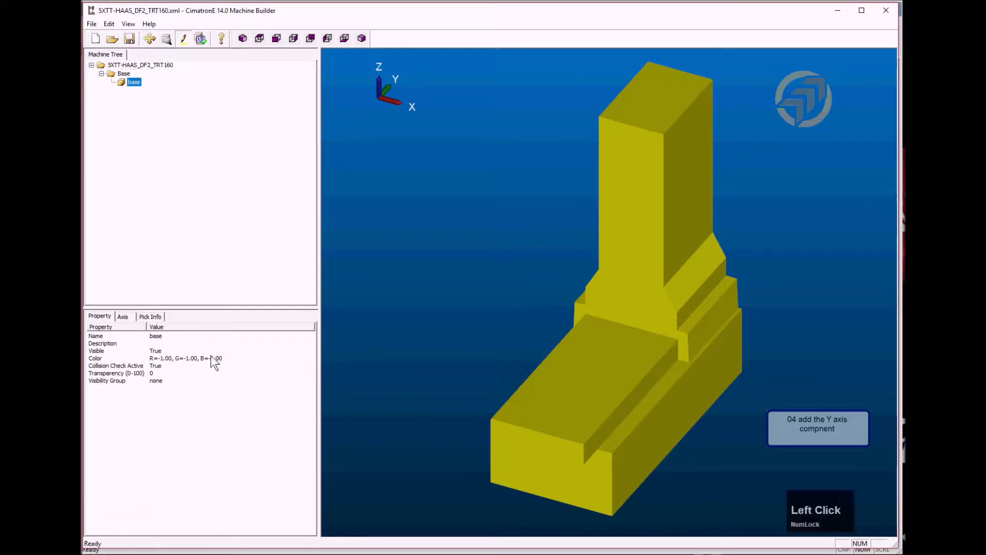
click(310, 358)
click(483, 281)
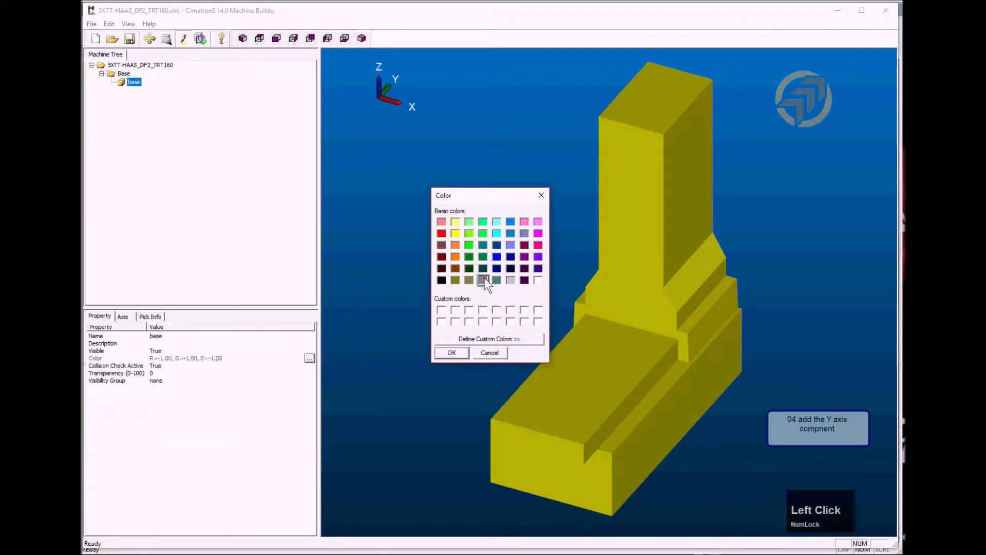
click(453, 353)
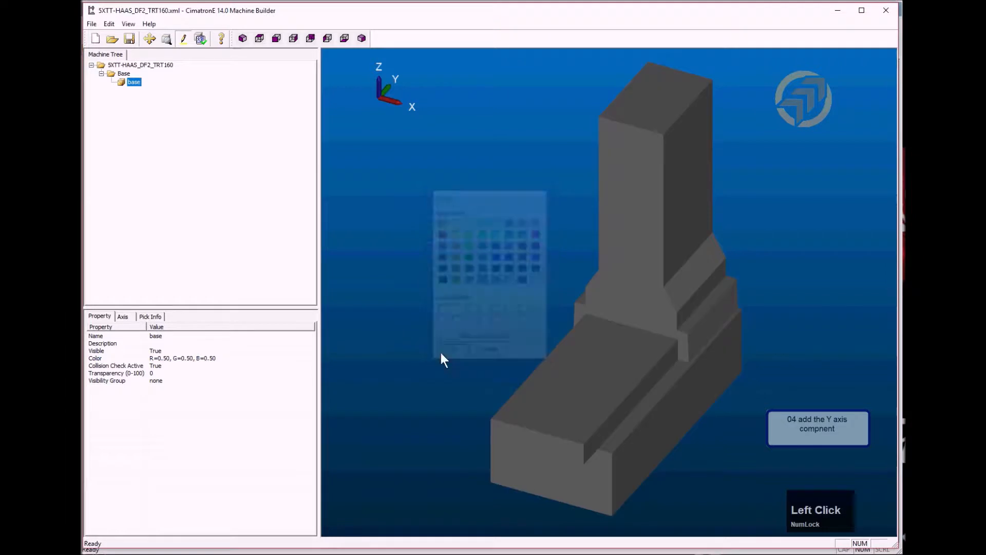
Set the base solid's Collision Check Active to False and its Visibility Group to Enclosure
click(121, 366)
click(163, 366)
click(162, 383)
click(163, 380)
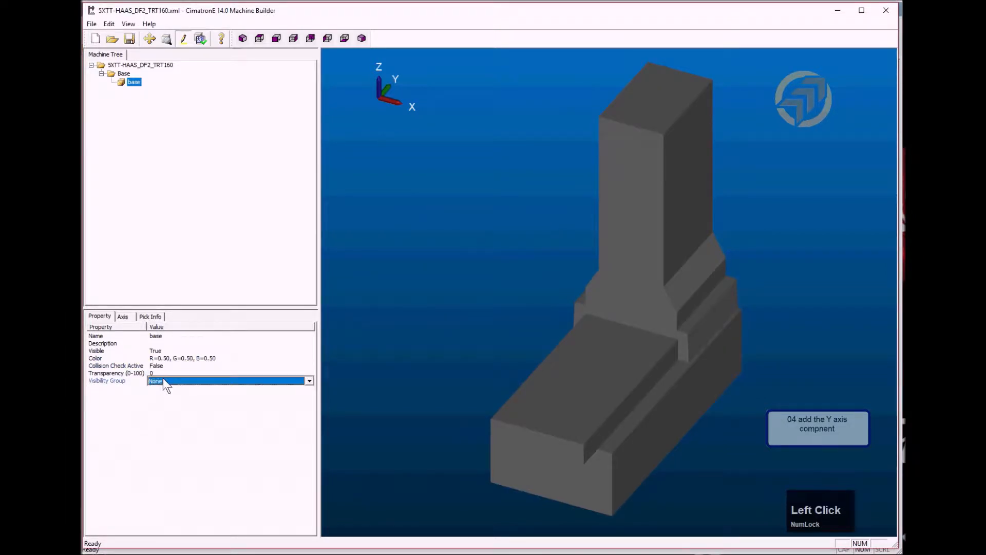
click(162, 380)
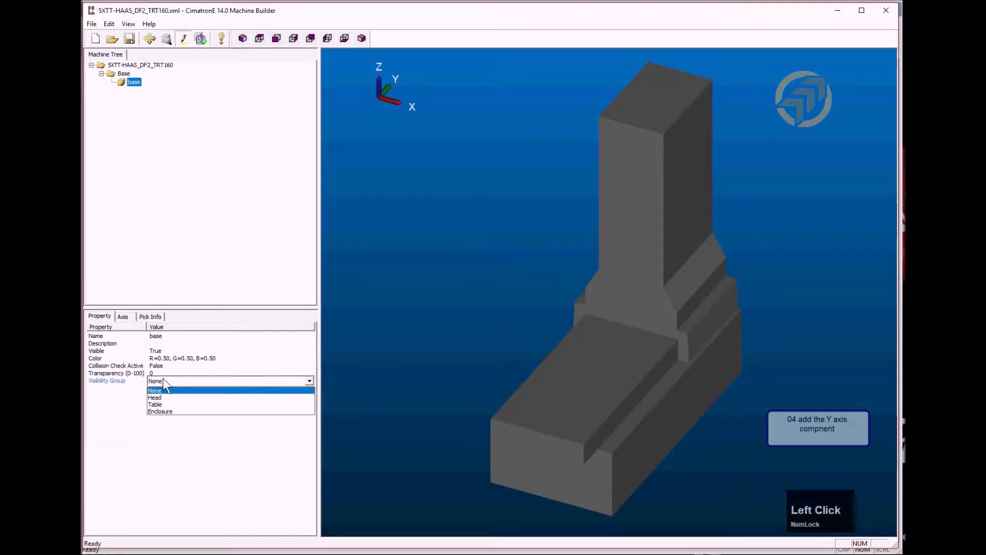
click(168, 411)
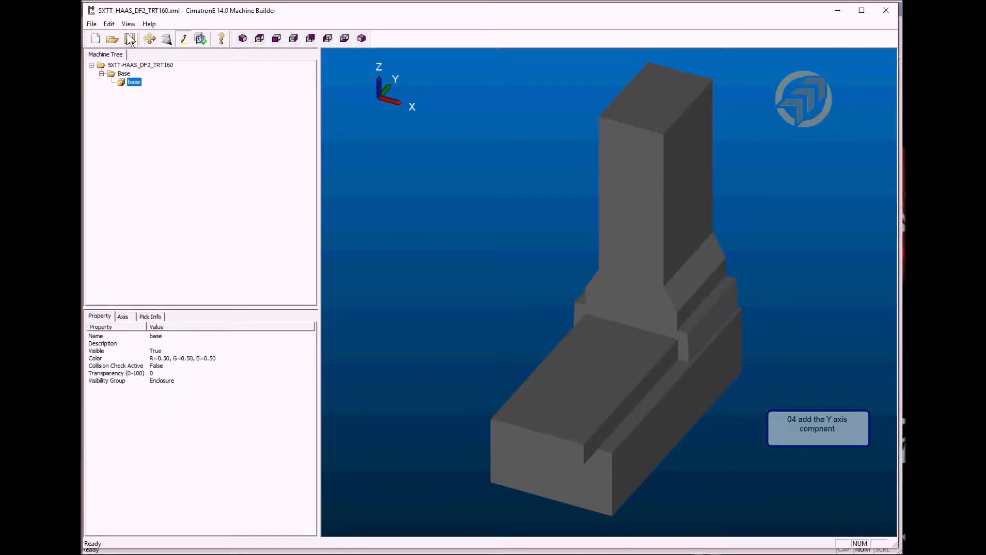
Create a new assembly named Y of type Linear axis under the Base assembly
click(133, 82)
click(124, 73)
right_click(124, 73)
click(170, 193)
click(275, 192)
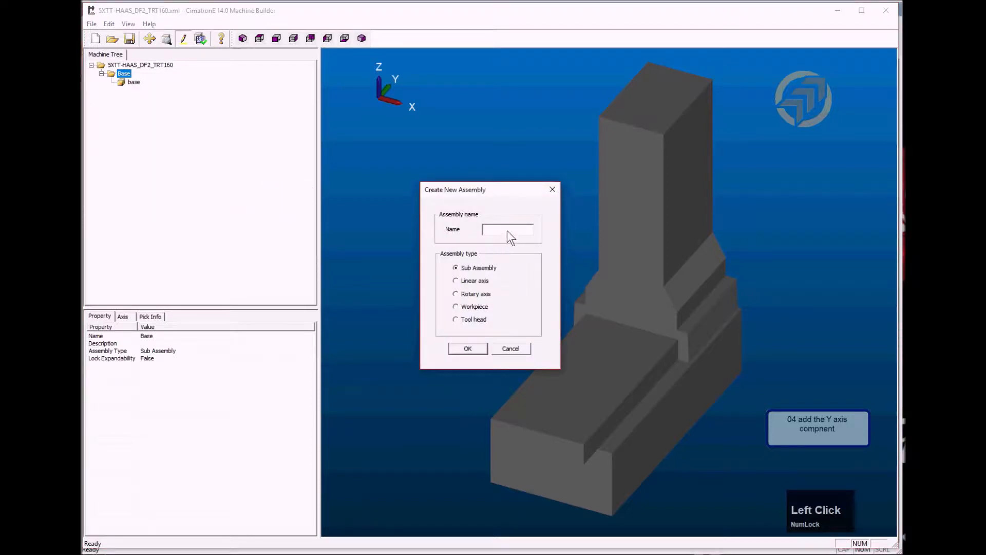
text(Y)
click(476, 281)
click(476, 348)
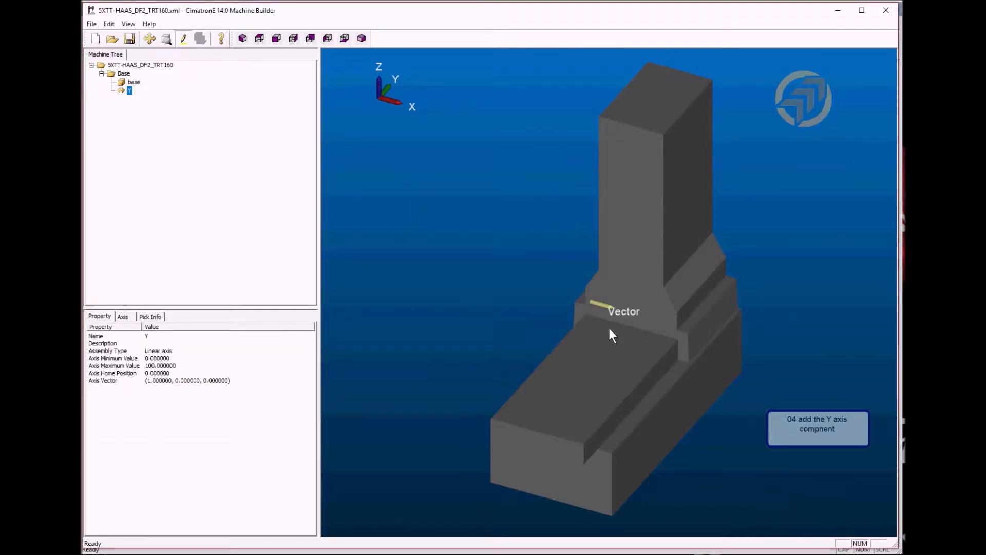
Add Y axis.stl as a mesh solid inside the Y linear axis assembly
right_click(130, 91)
click(186, 212)
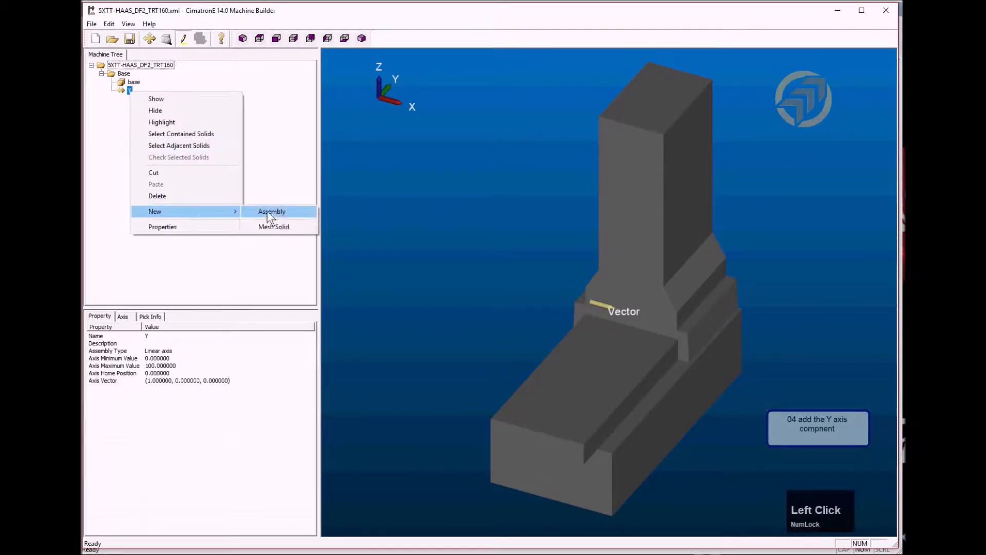
click(280, 226)
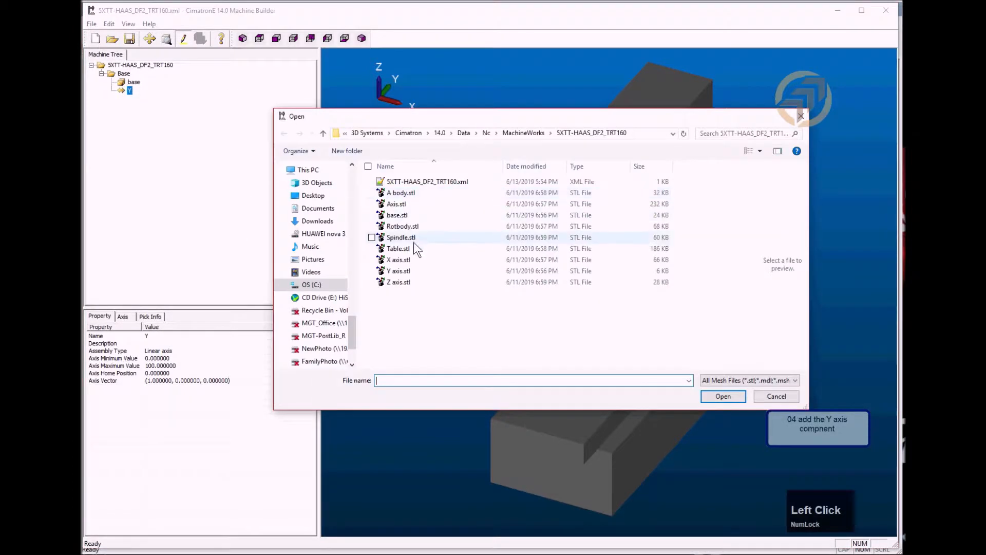
click(399, 271)
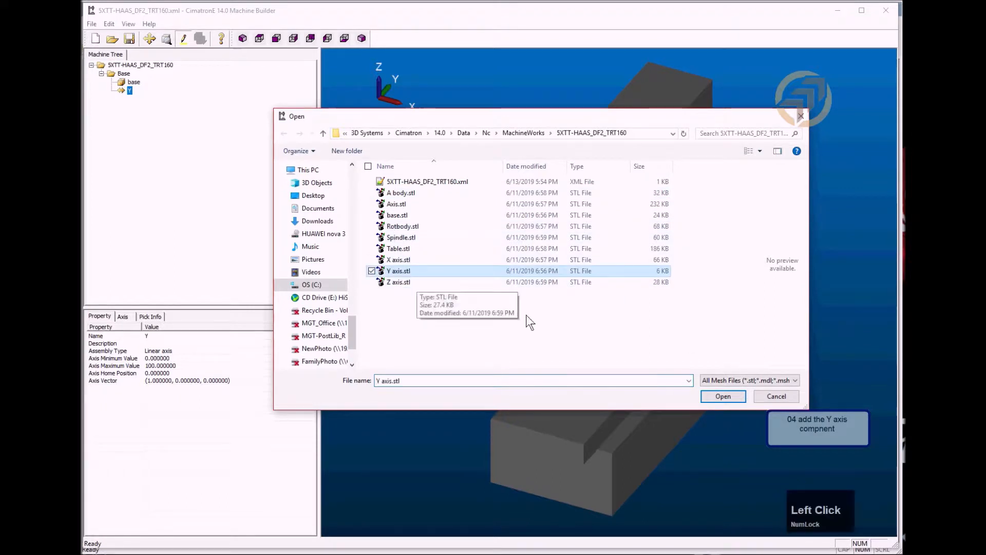
click(719, 395)
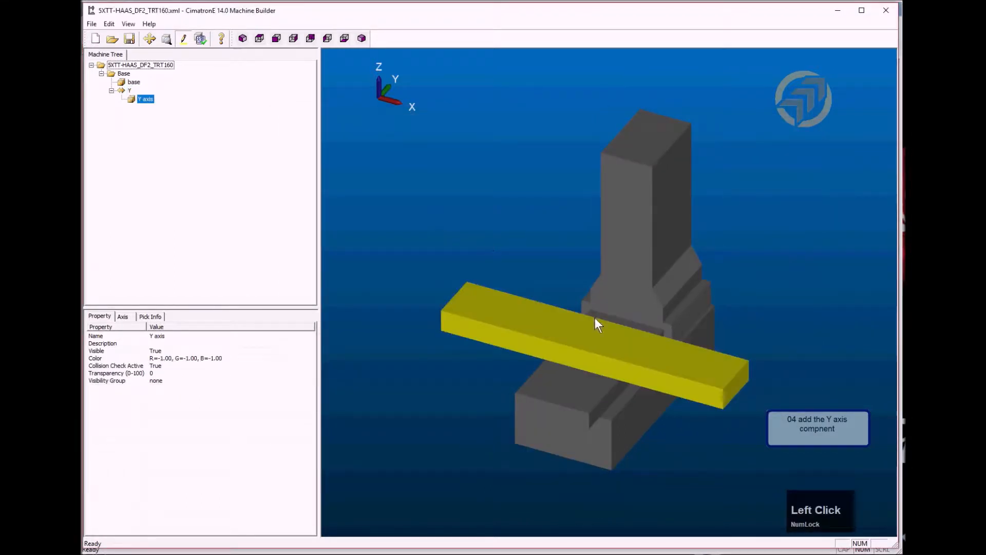
Set the Y axis solid's color to medium gray (R=0.50, G=0.50, B=0.50)
scroll(623, 392, down, 1)
click(438, 173)
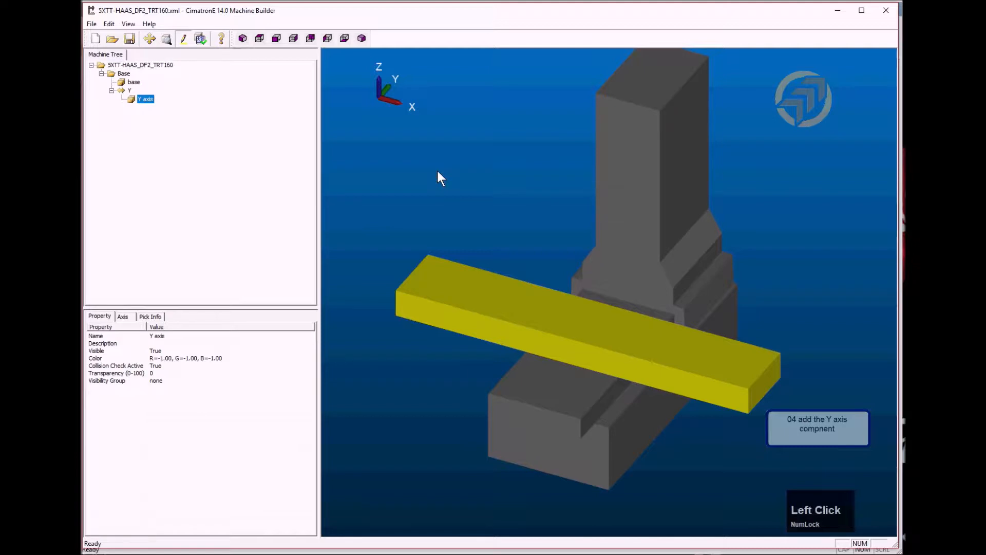
click(231, 351)
click(185, 362)
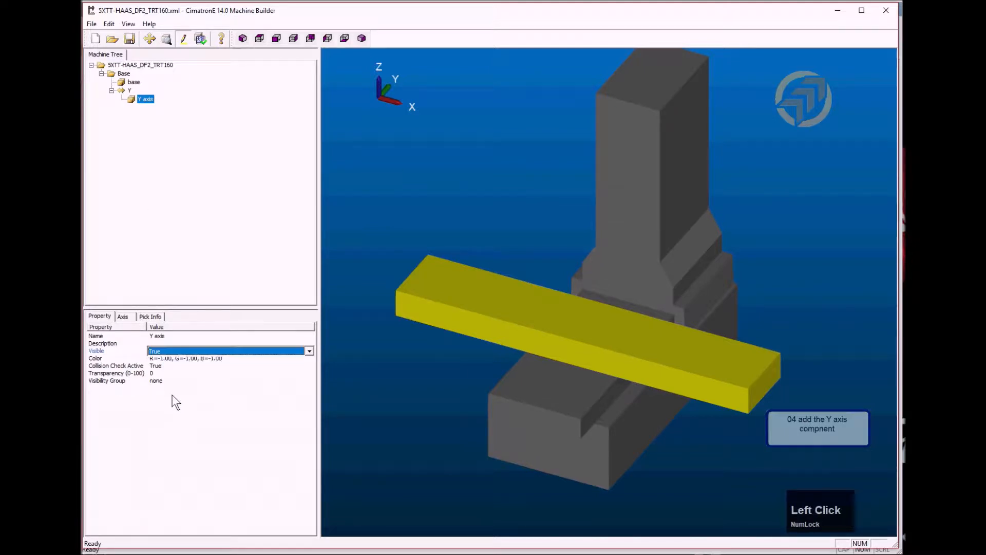
click(202, 358)
click(309, 358)
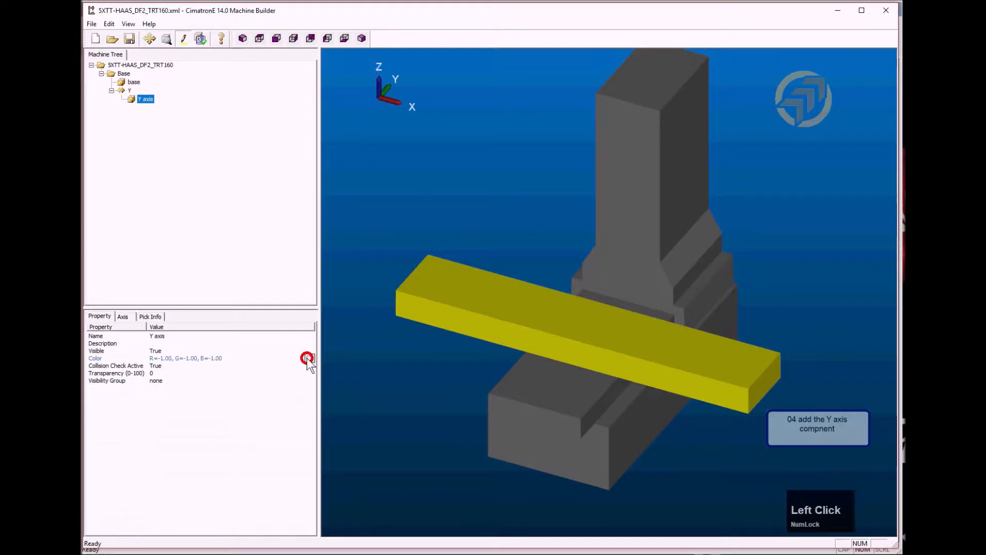
click(483, 279)
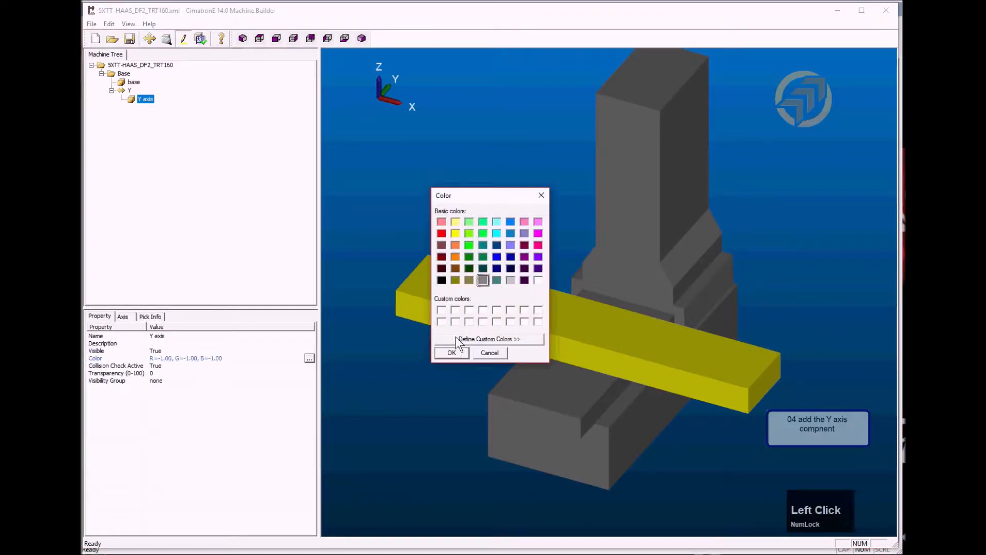
click(452, 353)
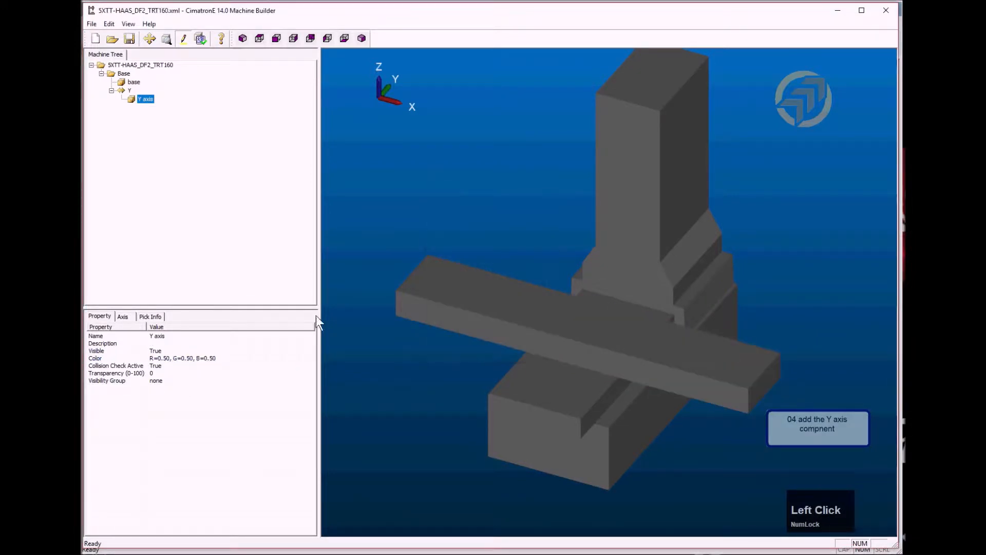
Set the Y axis solid's Collision Check Active to False and its Visibility Group to Enclosure
click(166, 367)
click(166, 367)
click(163, 383)
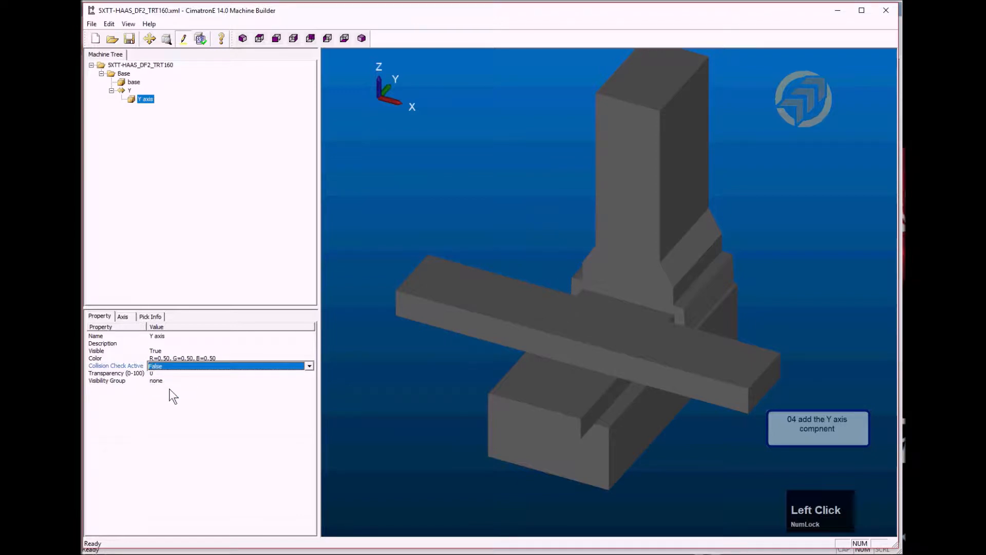
click(168, 381)
click(168, 381)
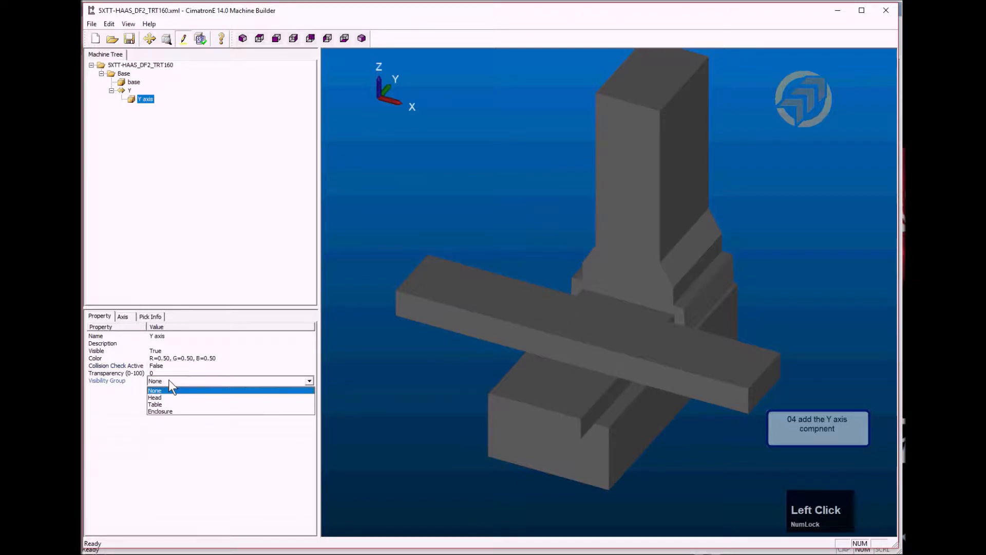
click(172, 411)
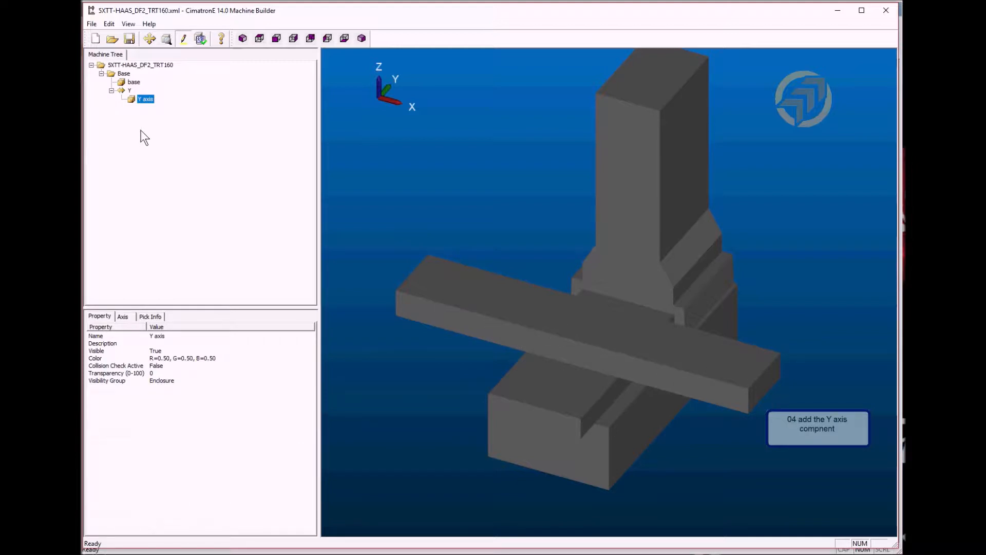
Set the Y linear axis assembly's Axis Vector to X 0, Y -1, Z 0
click(123, 90)
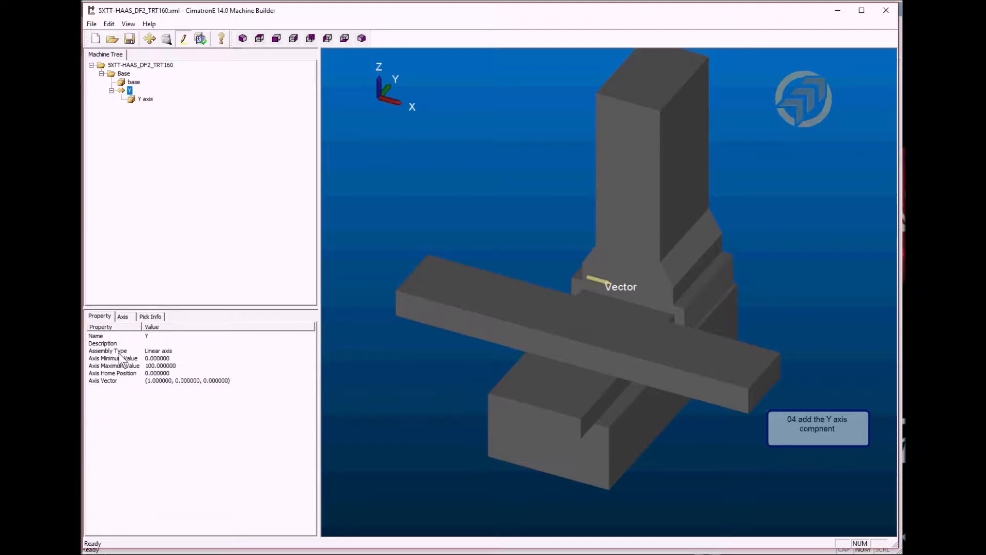
click(117, 380)
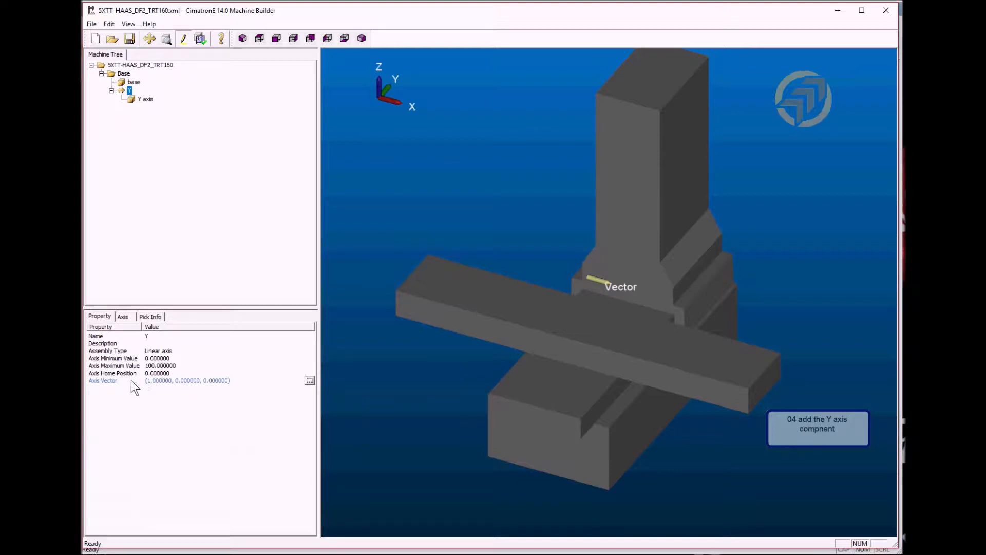
click(156, 382)
click(240, 380)
click(310, 381)
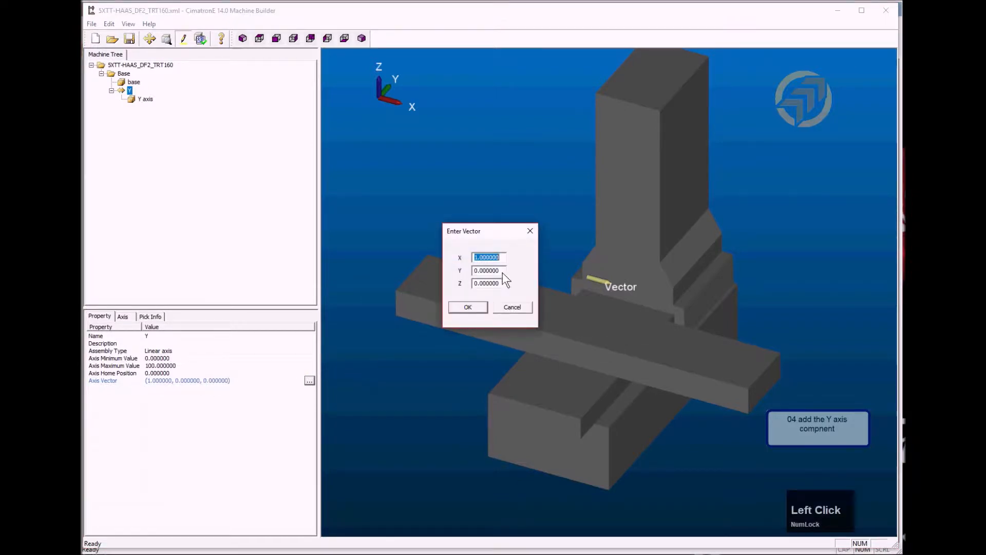
text(0)
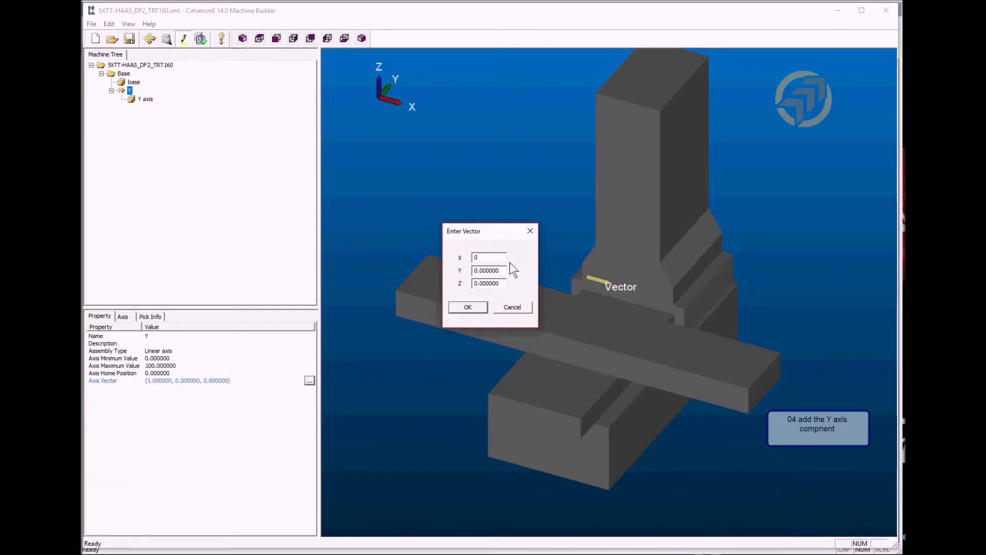
click(405, 273)
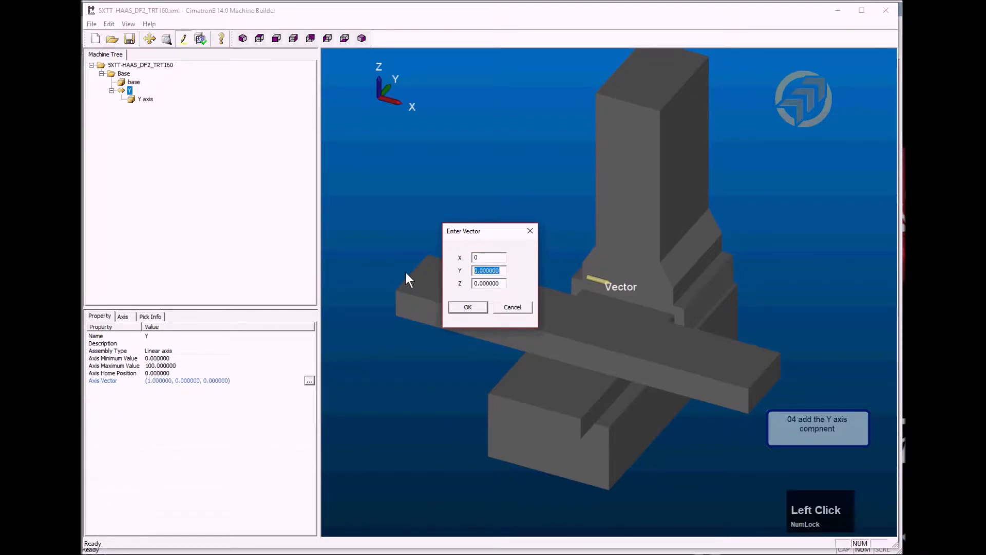
text(-)
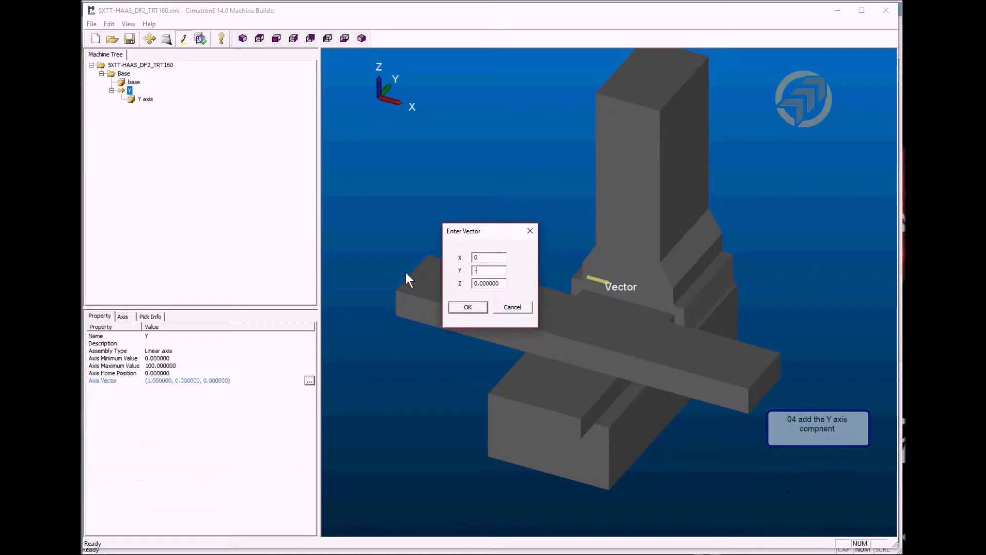
text(1)
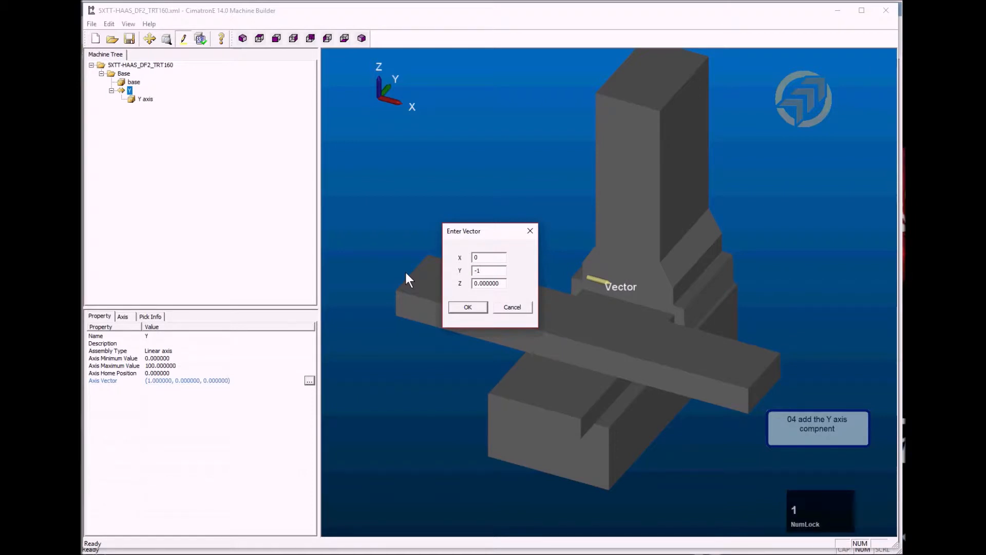
click(475, 307)
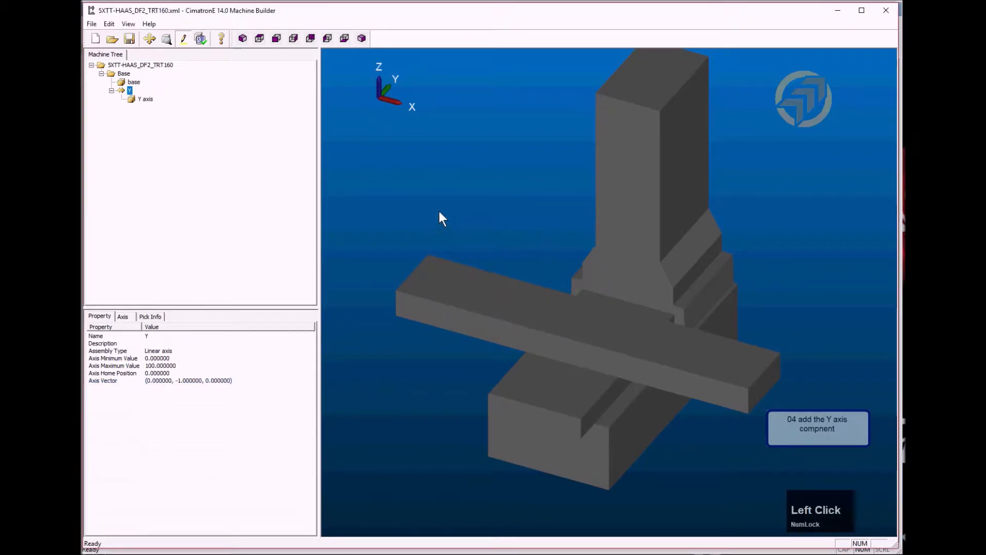
Consult the Y axis limit slide in the presentation and set the Y assembly's Axis Minimum Value to -178 and Axis Maximum Value to 228
click(192, 381)
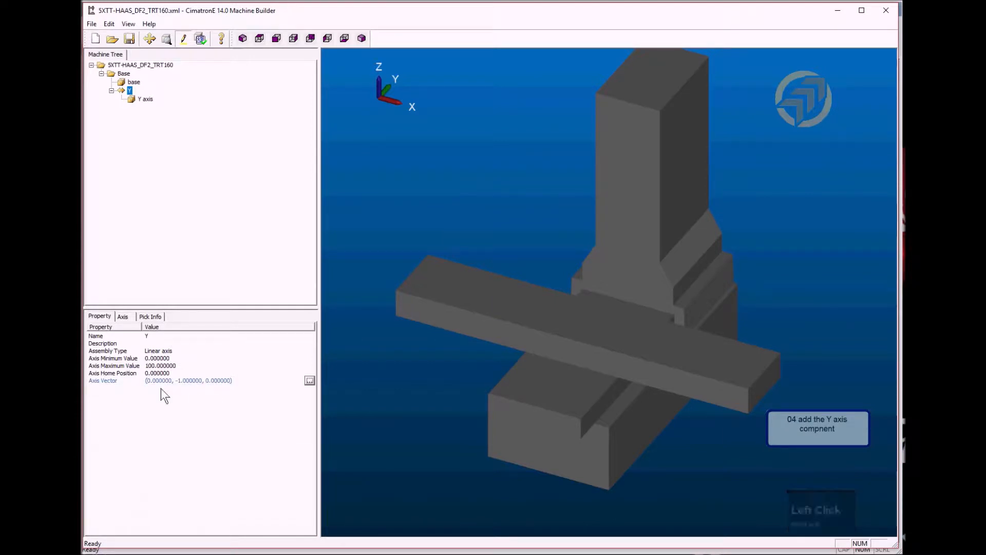
click(132, 358)
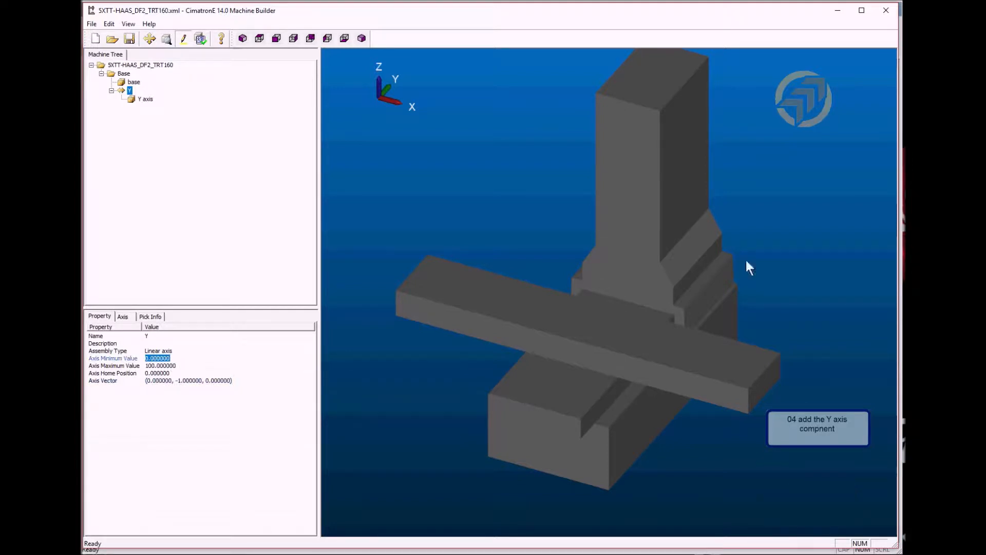
drag(985, 51, 579, 26)
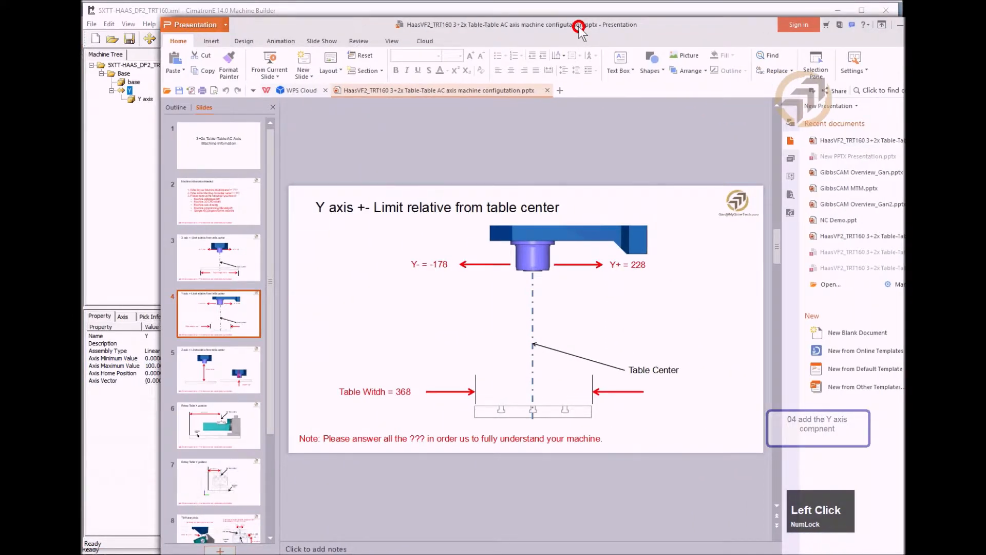
drag(579, 26, 985, 52)
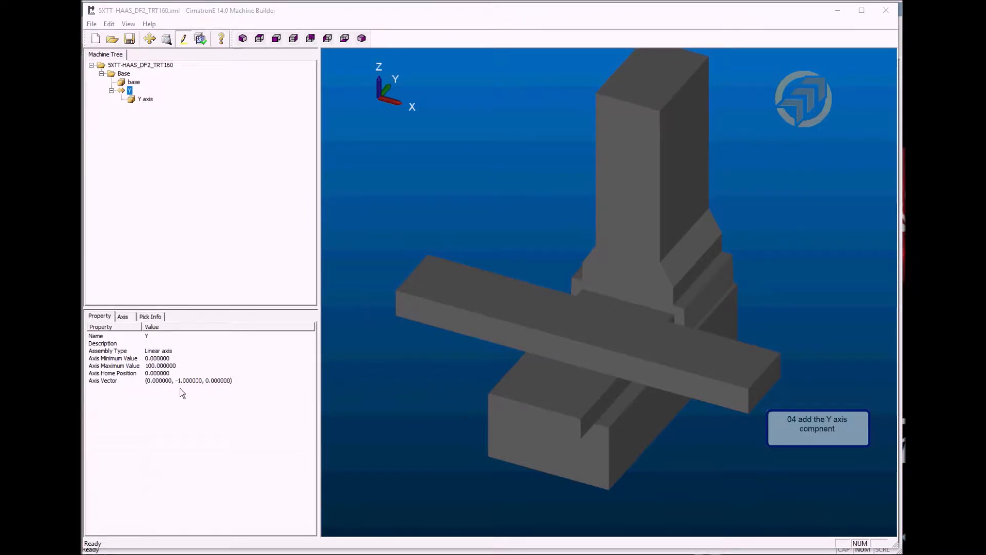
click(182, 357)
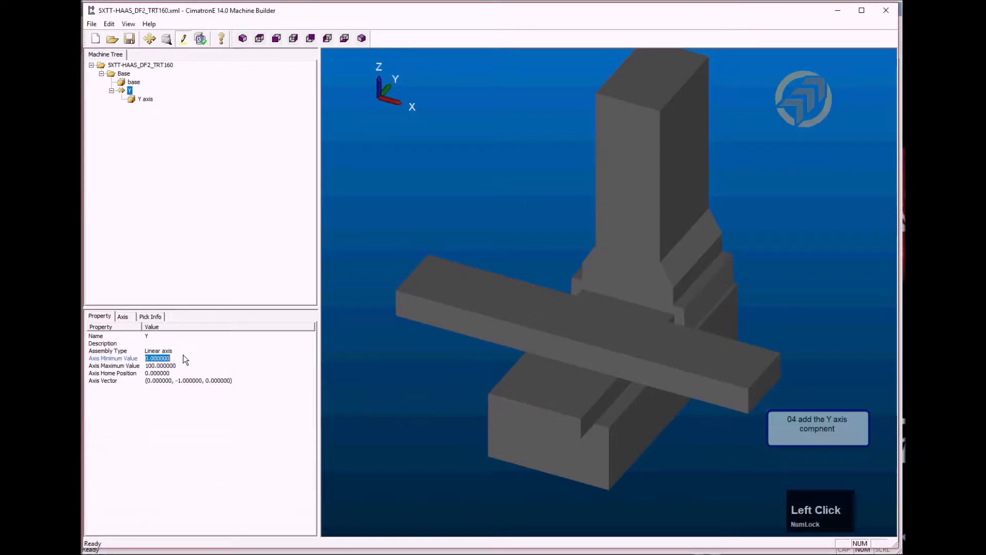
text(-178)
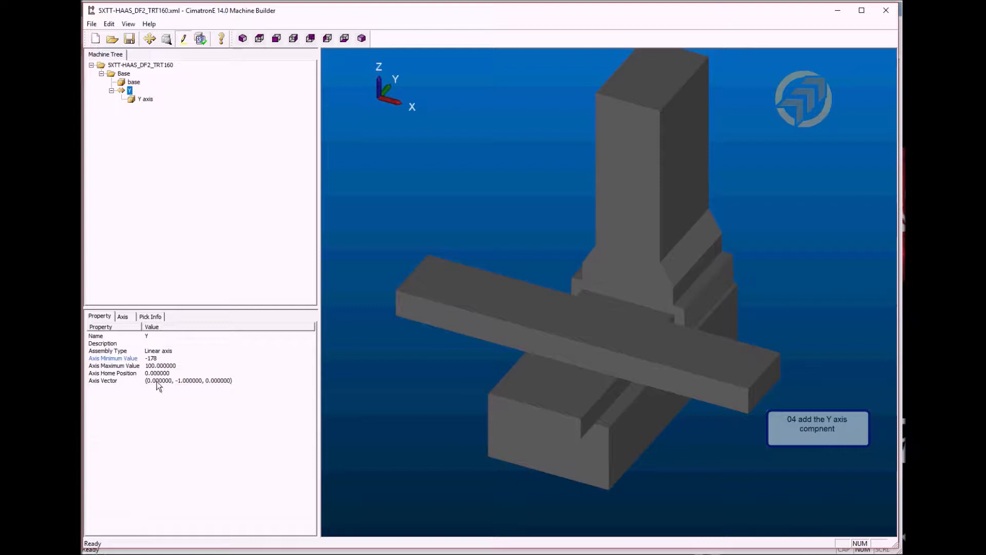
click(190, 366)
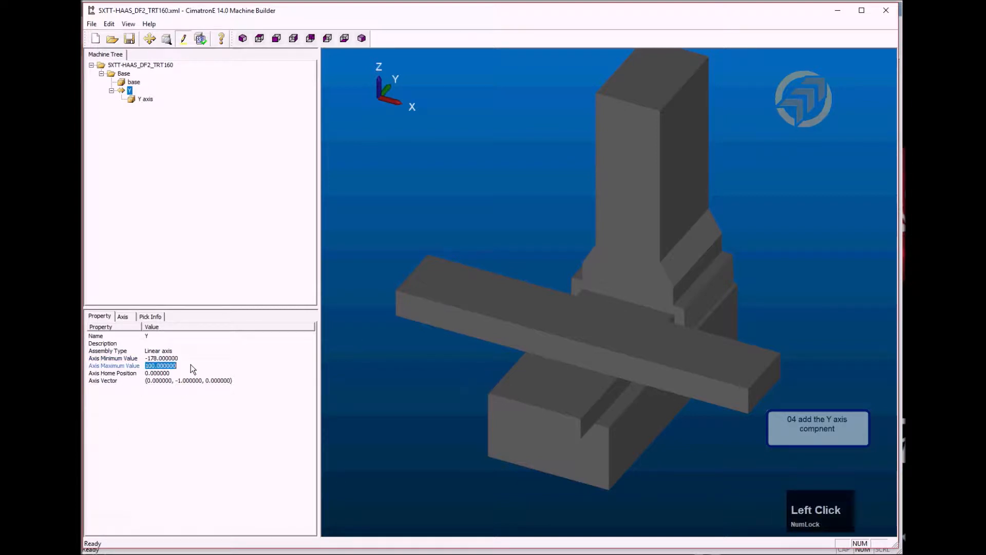
text(228)
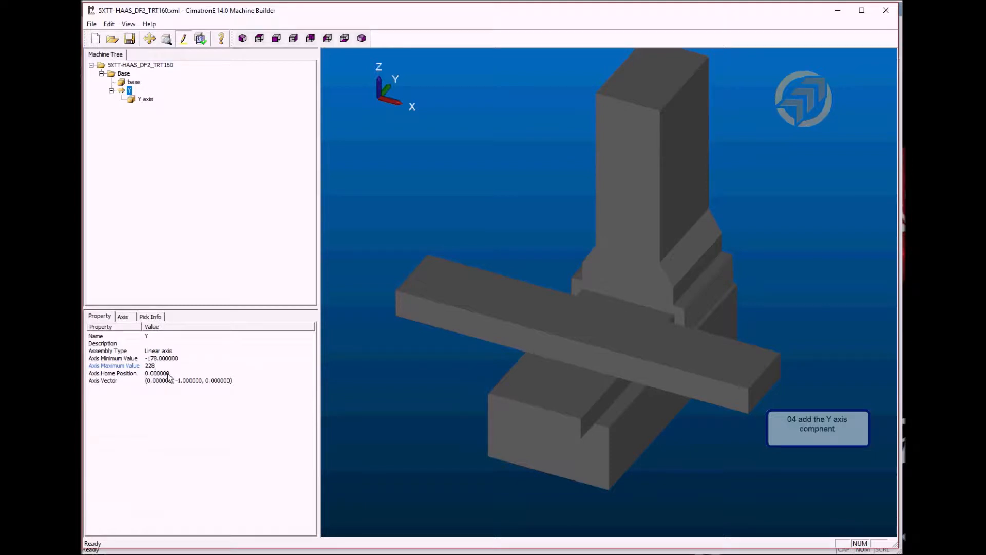
Set the Y assembly's Axis Home Position to 228
click(177, 373)
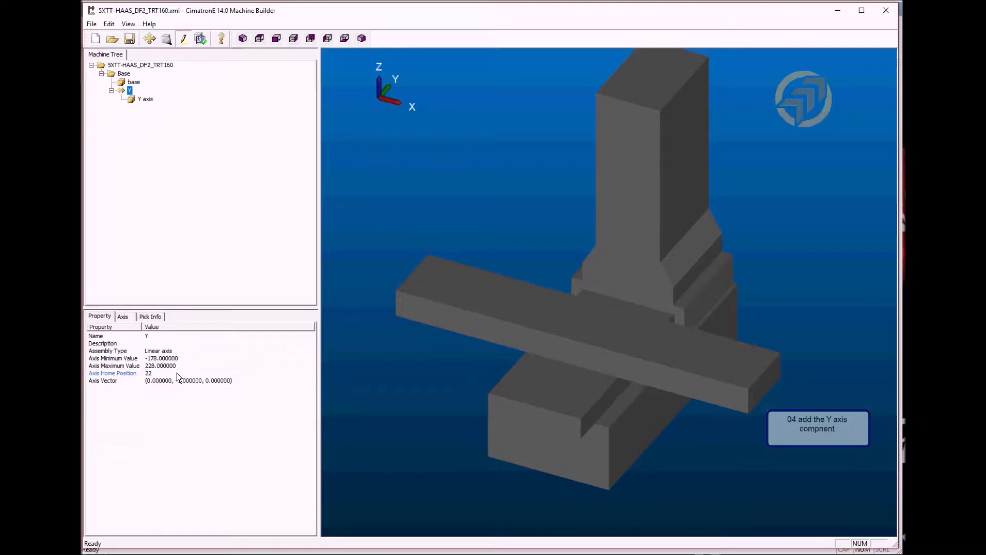
key(Return)
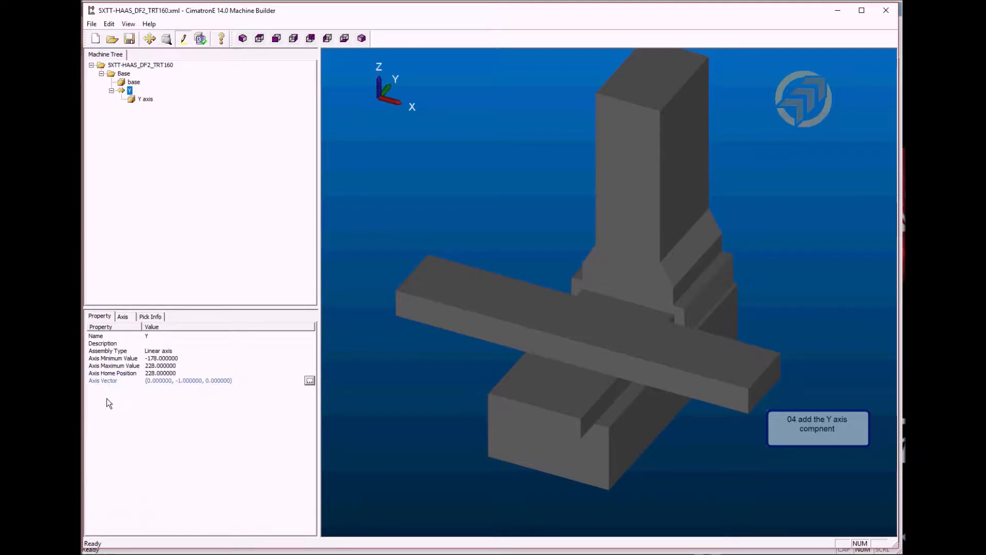
click(125, 375)
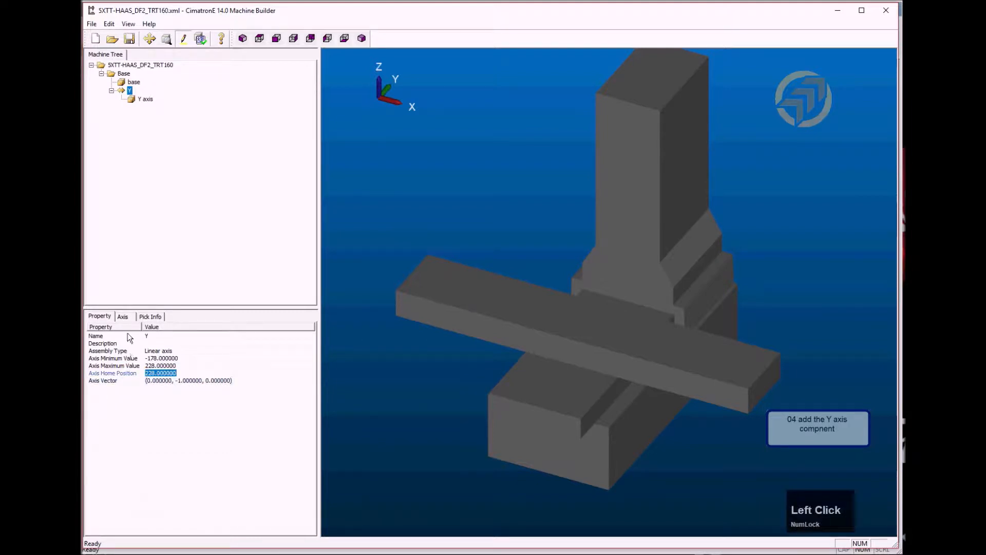
Jog the Y axis back and forth to check its direction of travel, then return to the assembly's properties
click(124, 317)
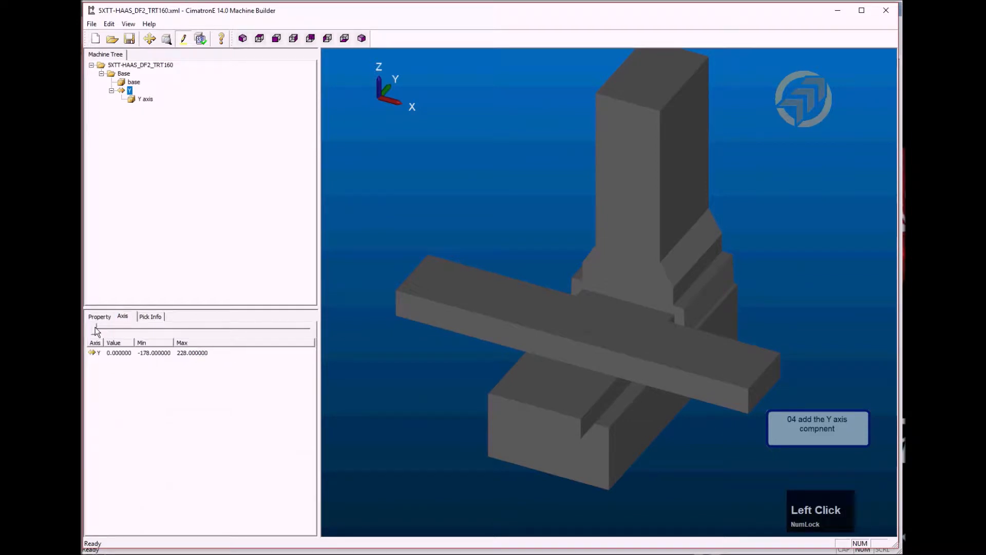
click(128, 354)
mouse_move(189, 329)
mouse_down()
mouse_move(313, 326)
mouse_move(83, 335)
mouse_move(314, 335)
mouse_move(202, 341)
mouse_up()
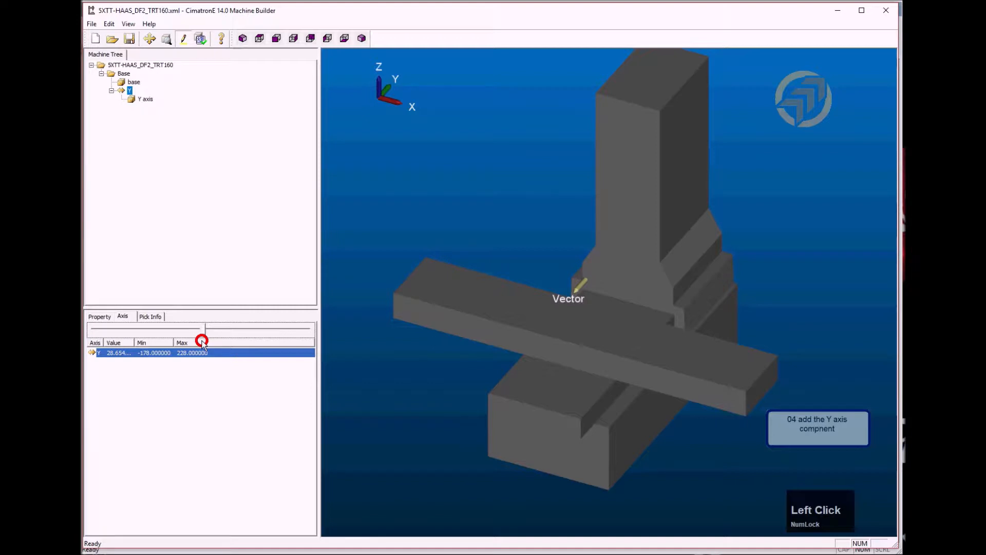
mouse_move(202, 341)
mouse_down()
mouse_move(310, 339)
mouse_move(187, 348)
mouse_move(198, 348)
mouse_up()
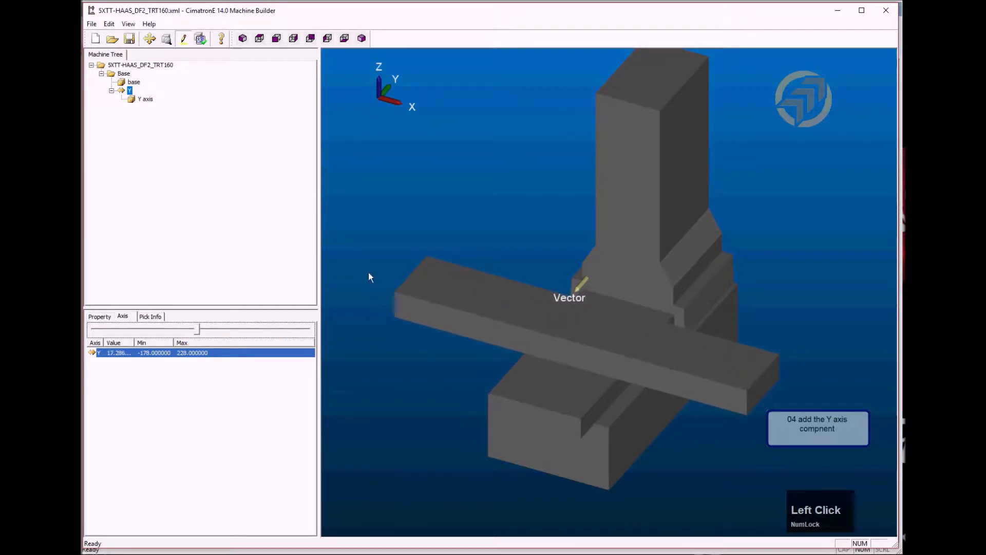
click(95, 315)
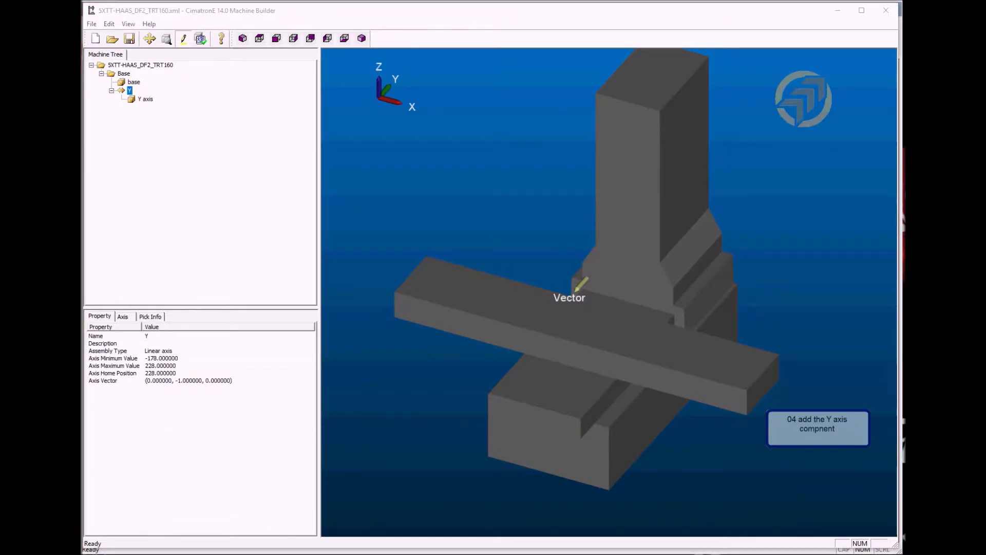
click(400, 218)
Create a new assembly named X of type Linear axis under the Y assembly
click(129, 90)
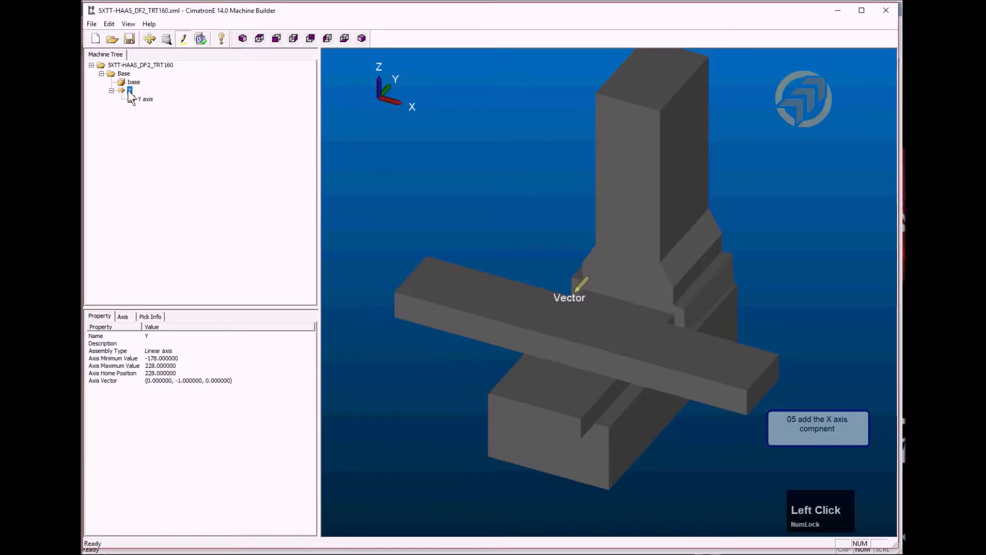
right_click(128, 90)
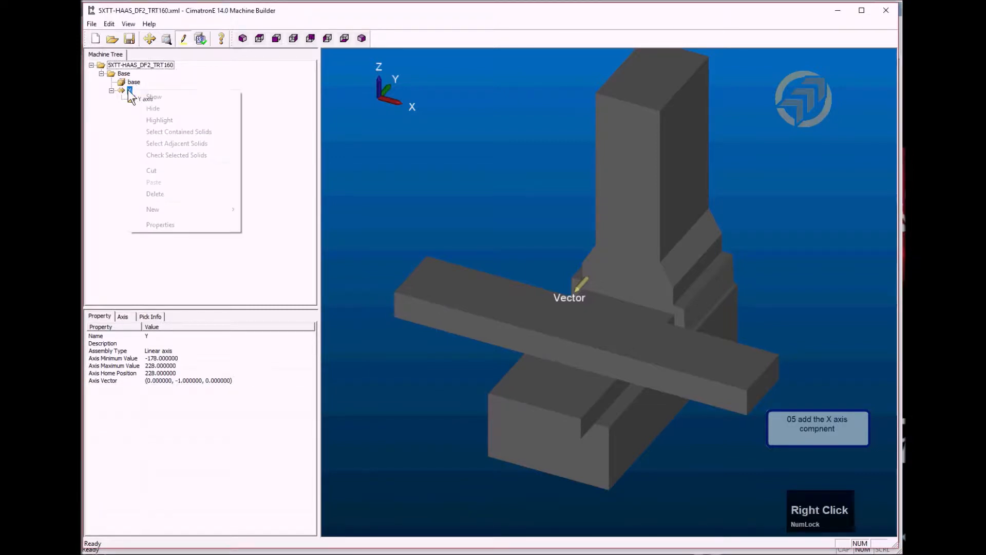
click(167, 211)
click(270, 210)
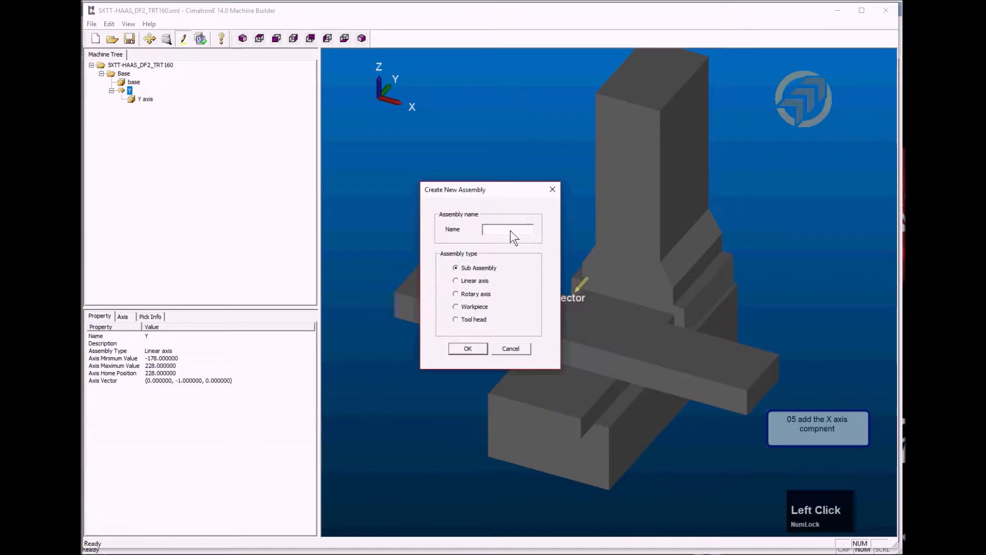
text(X)
click(472, 280)
click(468, 349)
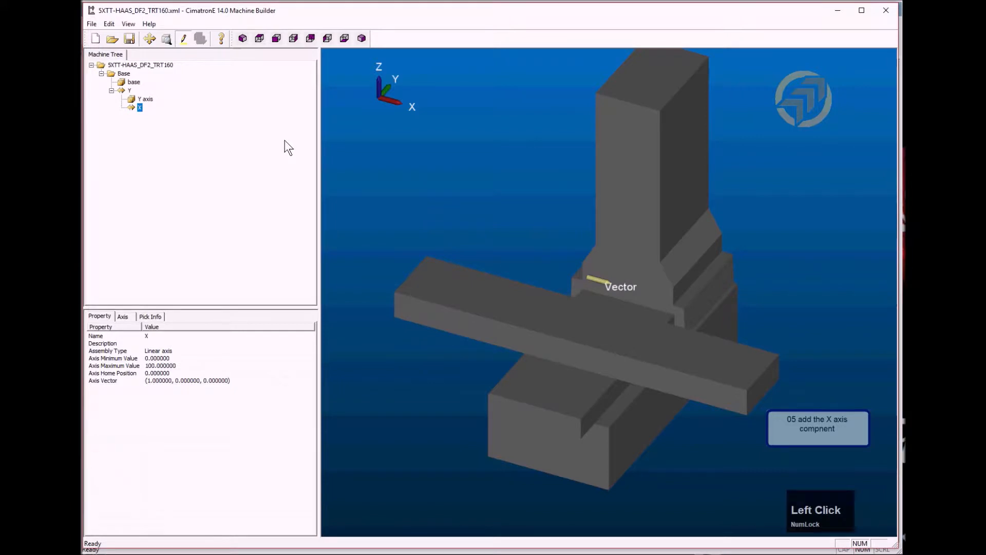
Add X axis.stl as a mesh solid inside the X linear axis assembly
right_click(139, 107)
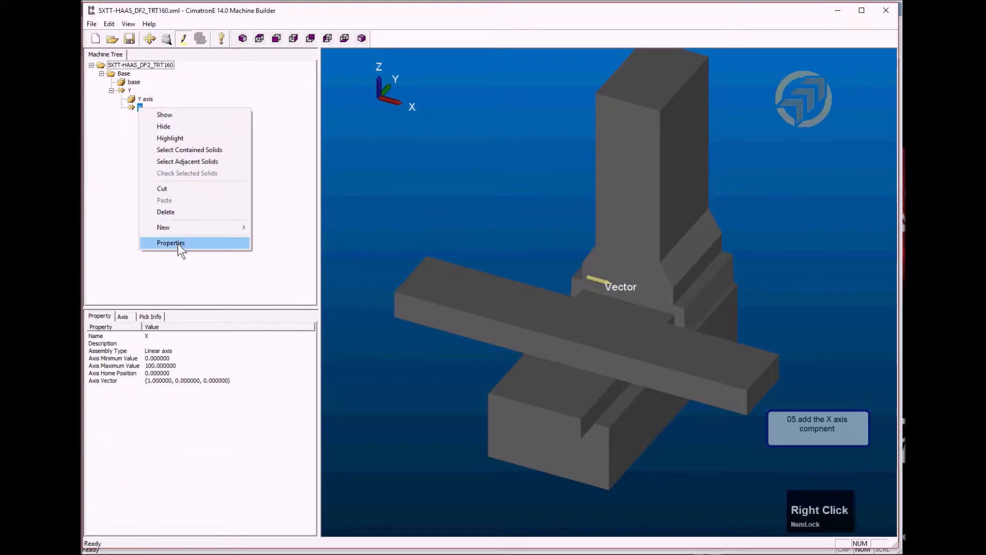
click(190, 230)
click(287, 243)
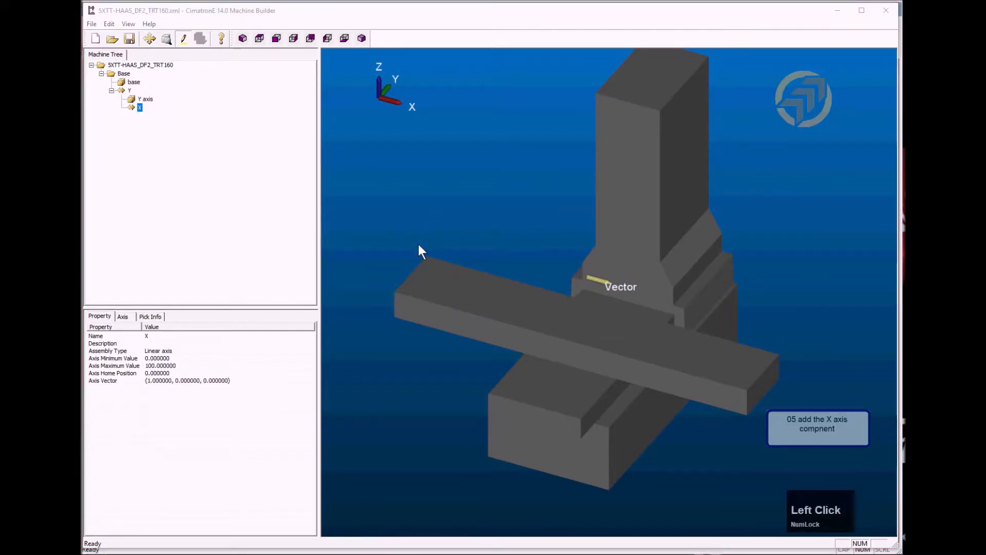
click(402, 260)
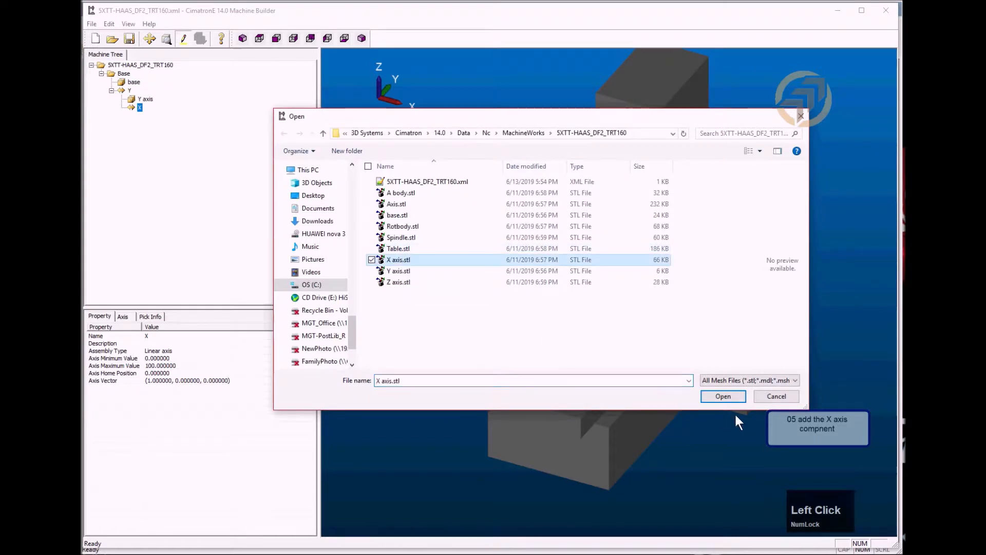
click(725, 398)
scroll(652, 398, down, 2)
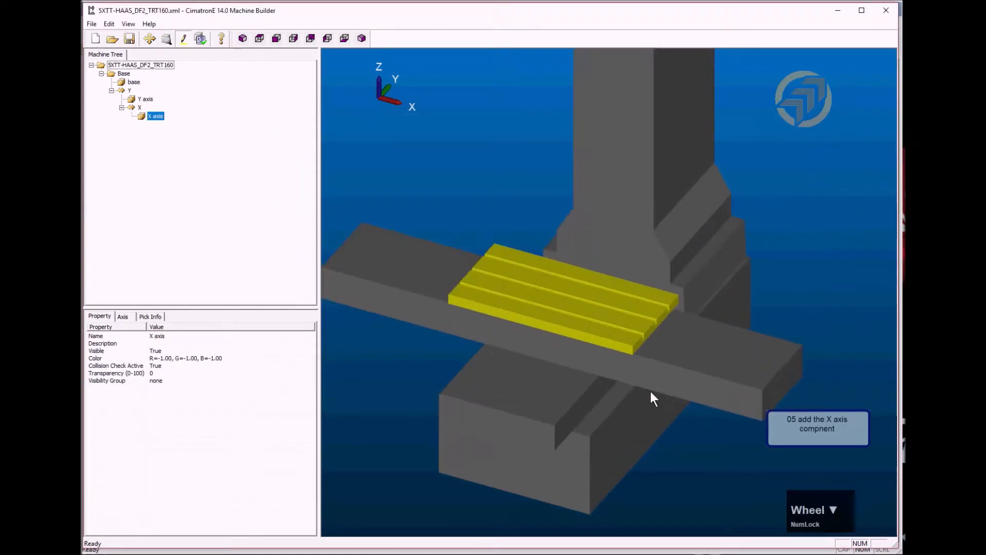
scroll(571, 380, down, 1)
scroll(531, 397, up, 2)
scroll(531, 396, down, 3)
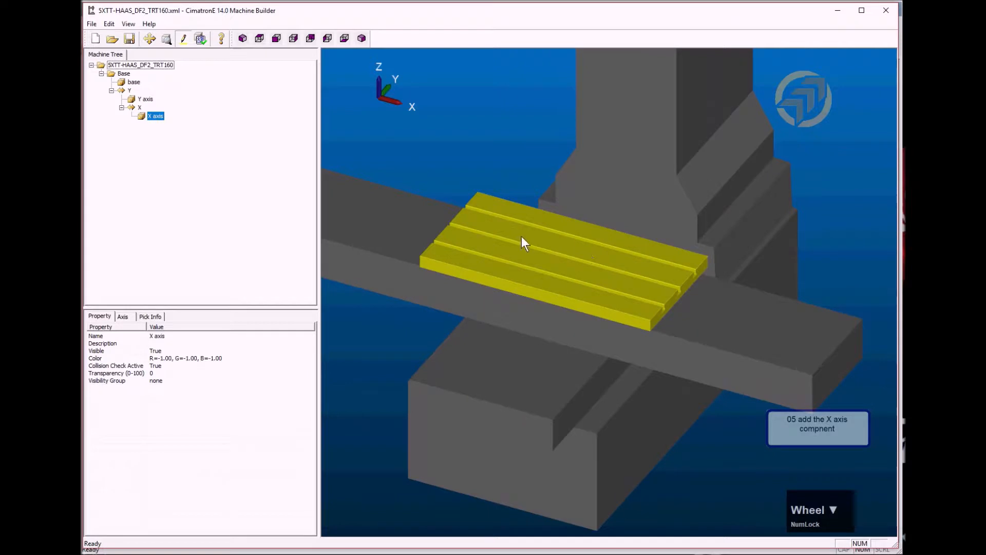
Set the X axis solid's color to white (R=1.00, G=1.00, B=1.00)
click(173, 356)
click(219, 357)
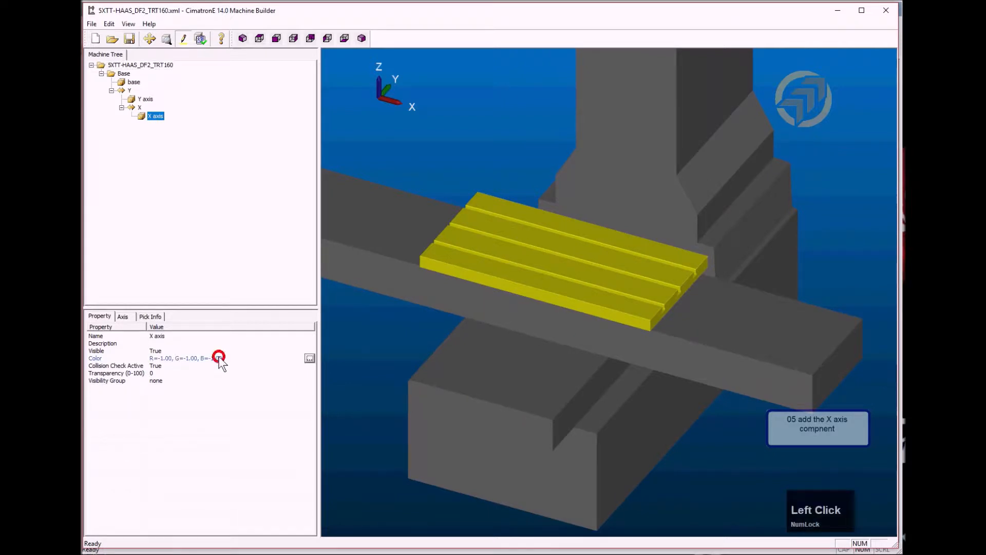
click(309, 358)
click(538, 280)
click(452, 353)
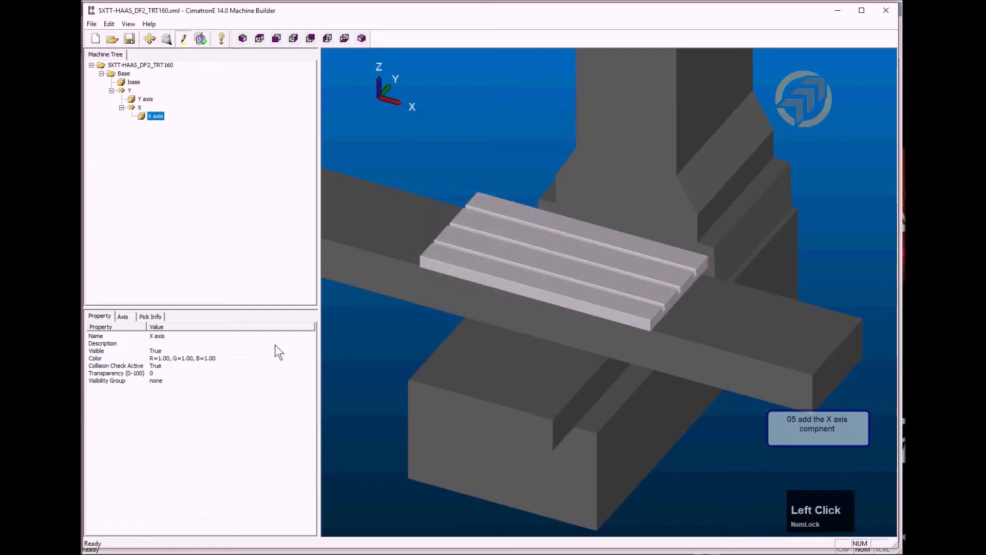
Turn off the collision check for the X axis solid and set its visibility group to Table
click(162, 365)
click(163, 366)
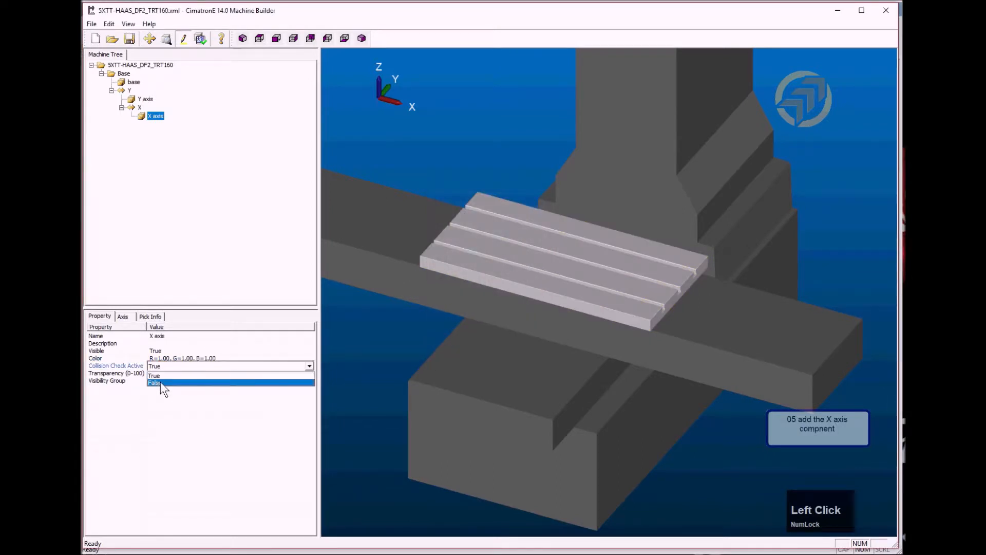
click(161, 383)
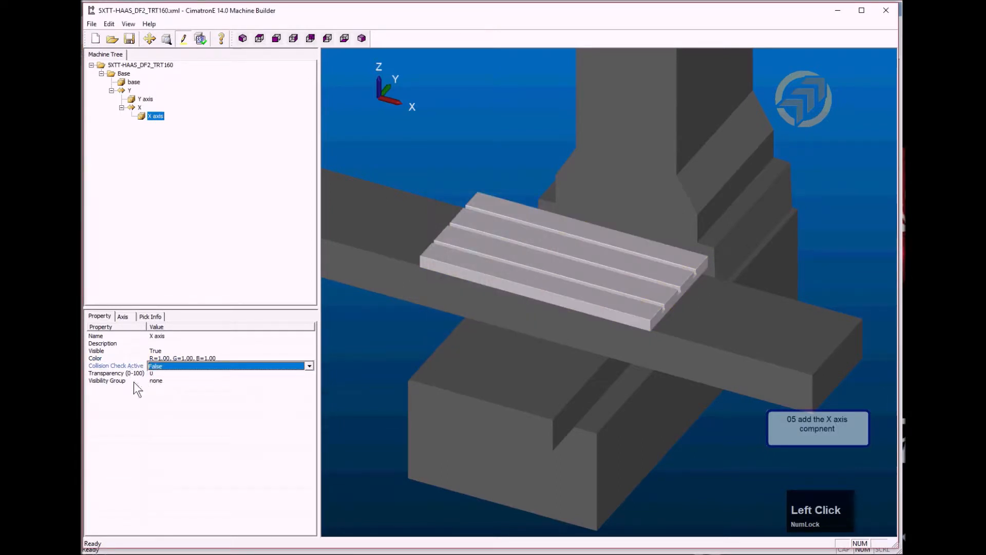
click(157, 381)
click(159, 381)
click(163, 402)
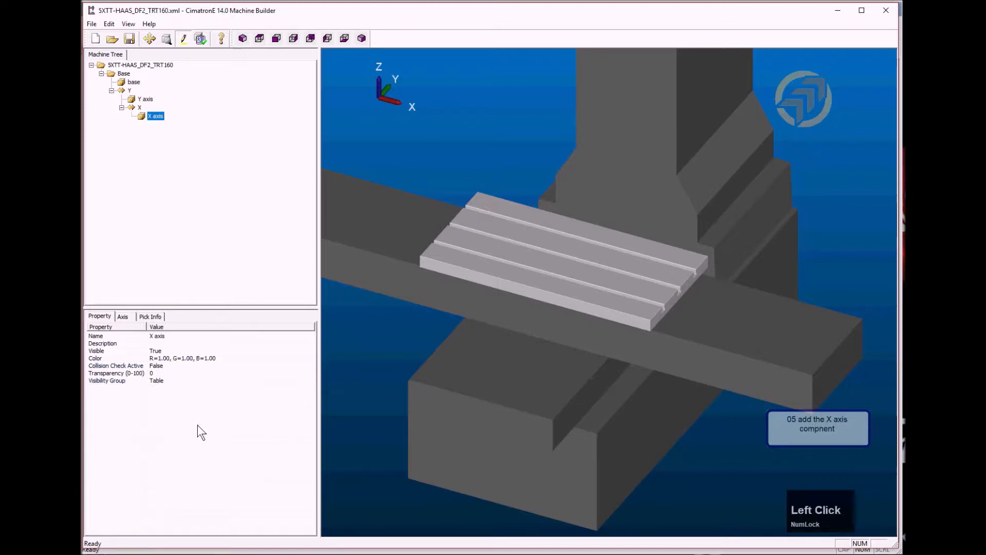
scroll(554, 252, down, 1)
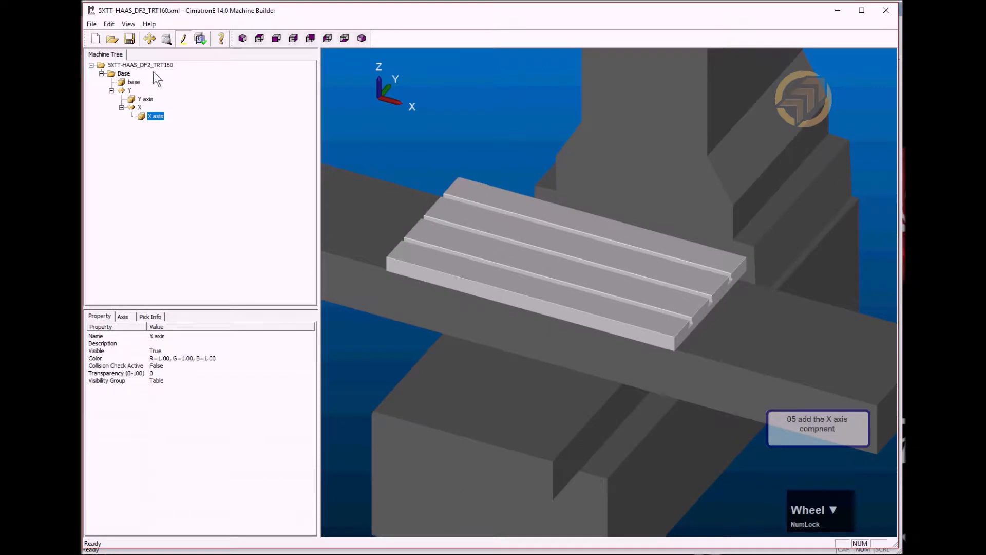
Set the X linear axis assembly's axis vector to (-1, 0, 0)
click(137, 107)
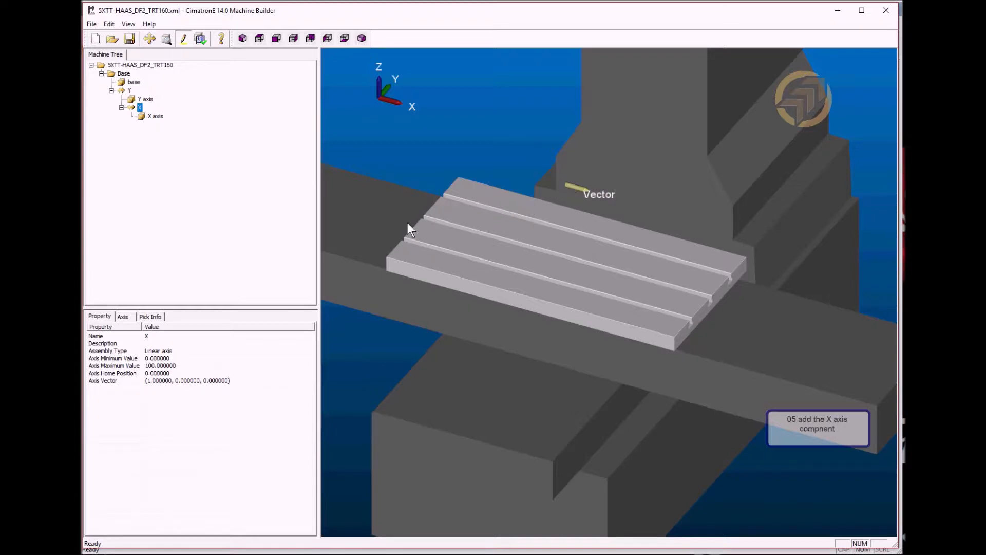
click(211, 380)
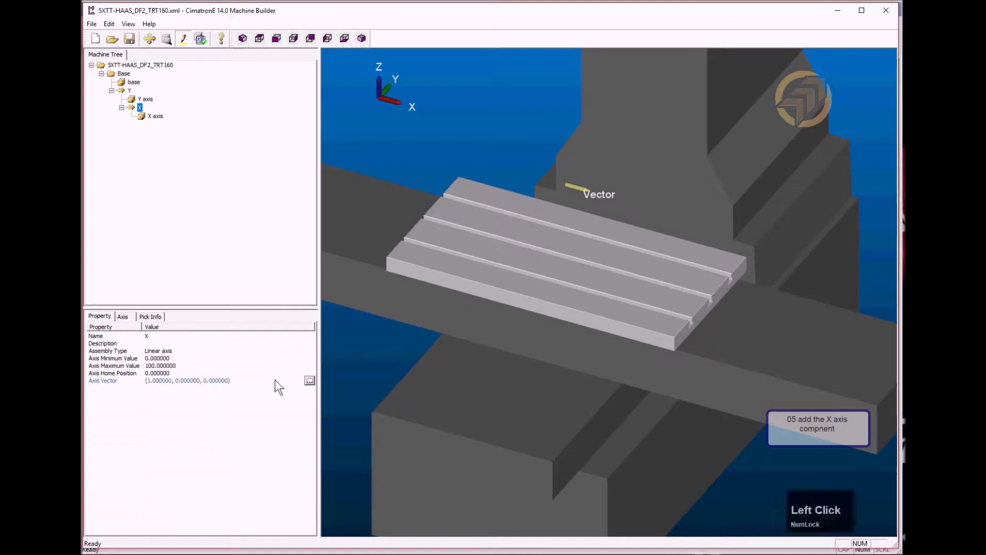
click(309, 380)
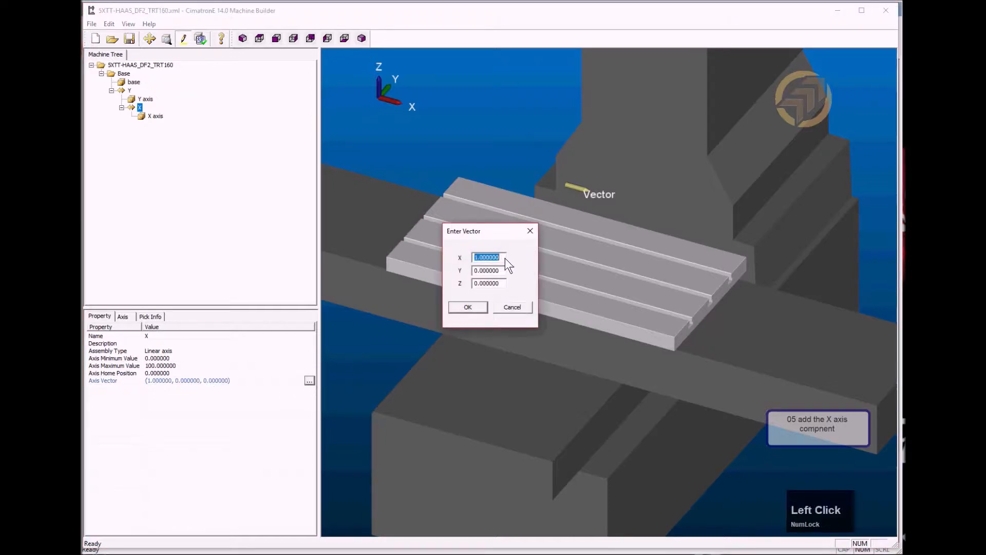
drag(506, 258, 433, 256)
text(-1)
click(464, 308)
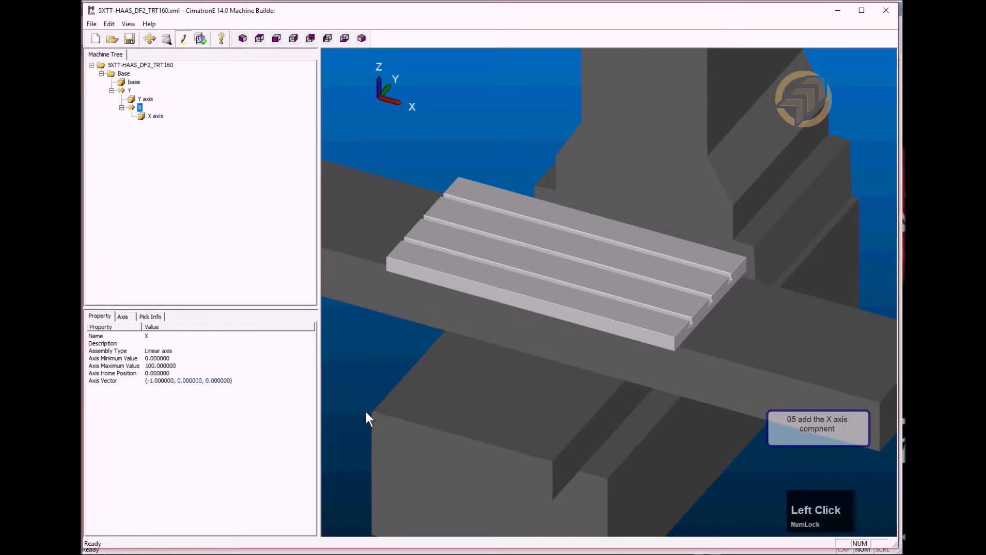
Set the X assembly's axis minimum to -381, maximum to 381 and home position to -381
click(125, 359)
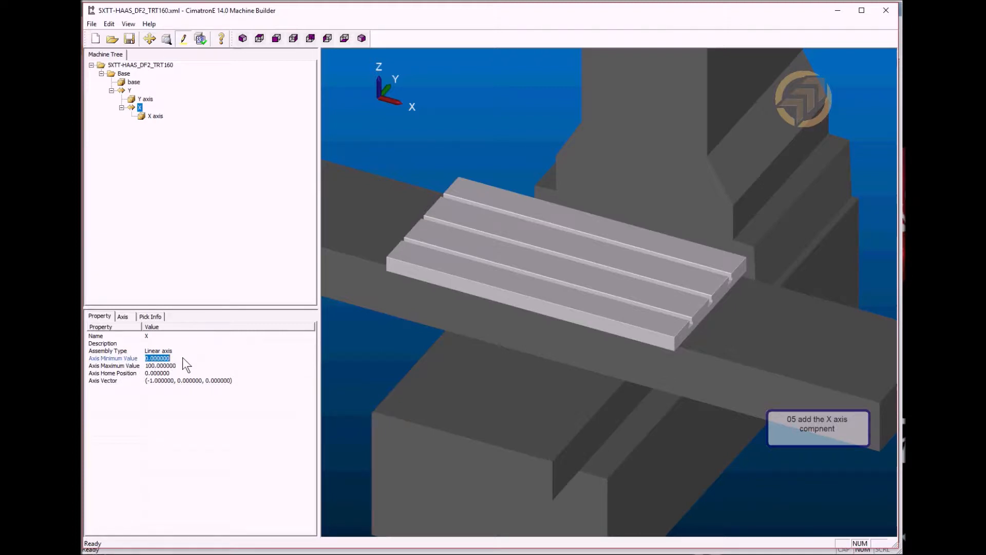
text(-)
click(171, 367)
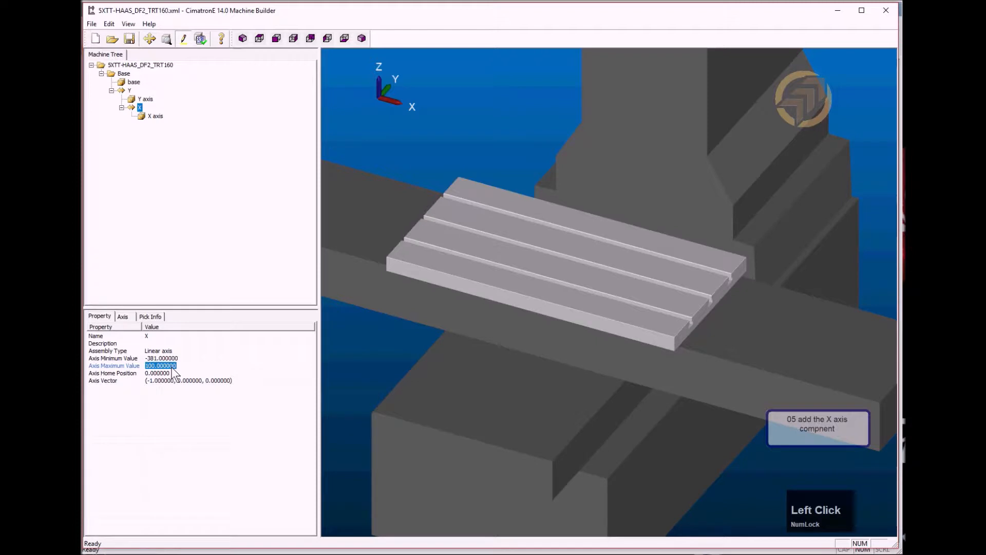
text(381)
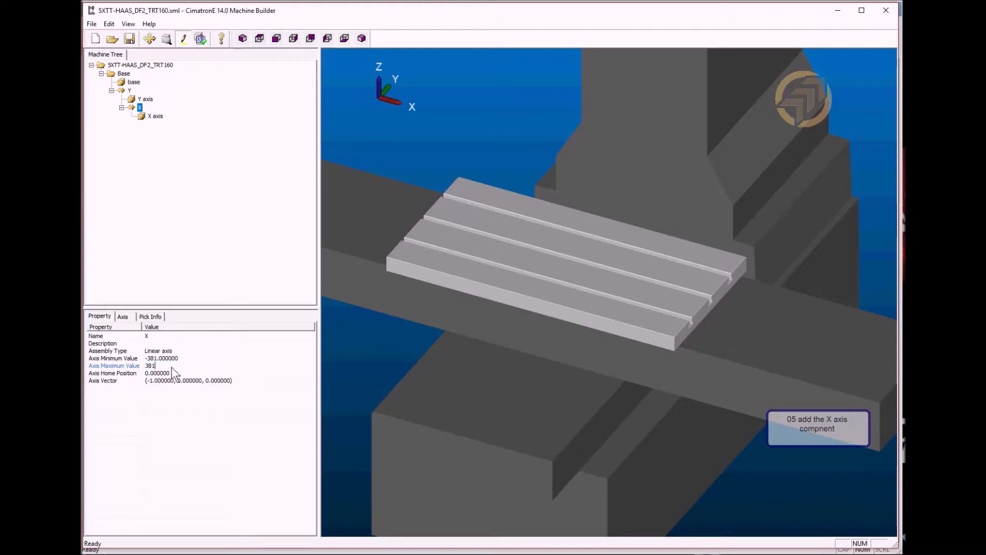
click(183, 417)
click(190, 376)
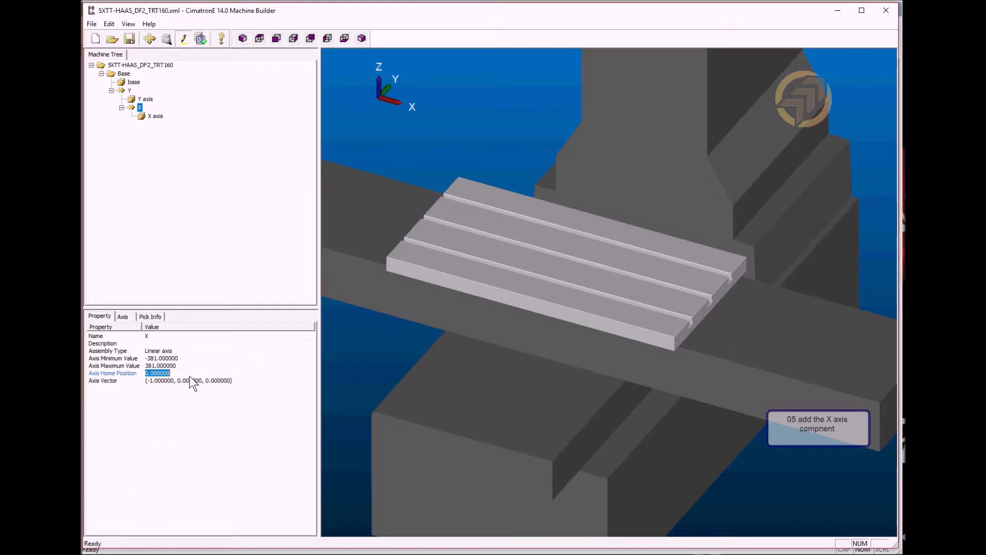
text(-381)
click(239, 431)
Jog the X and Y axes within their limits to check how the table and saddle travel
scroll(640, 292, down, 5)
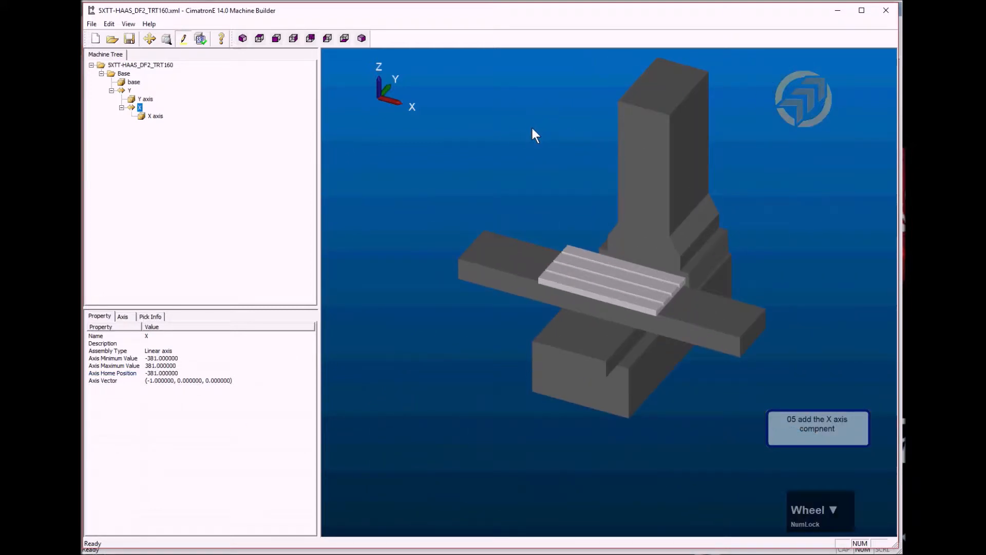
scroll(536, 335, down, 2)
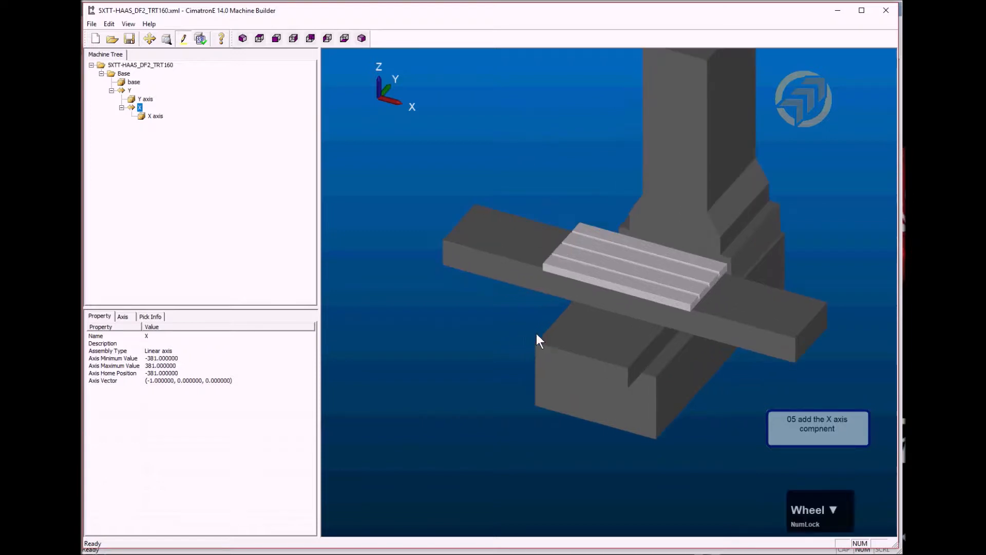
scroll(722, 289, down, 2)
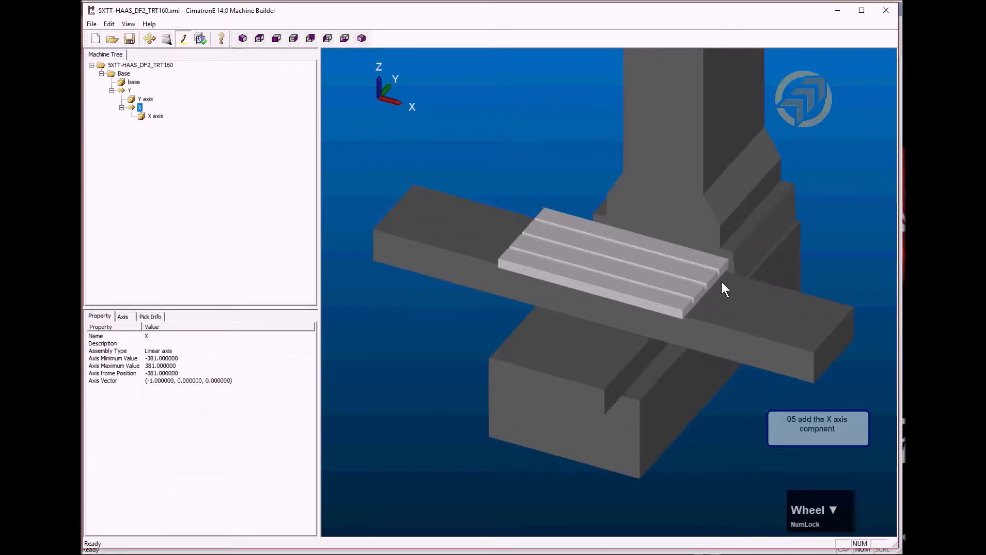
click(123, 317)
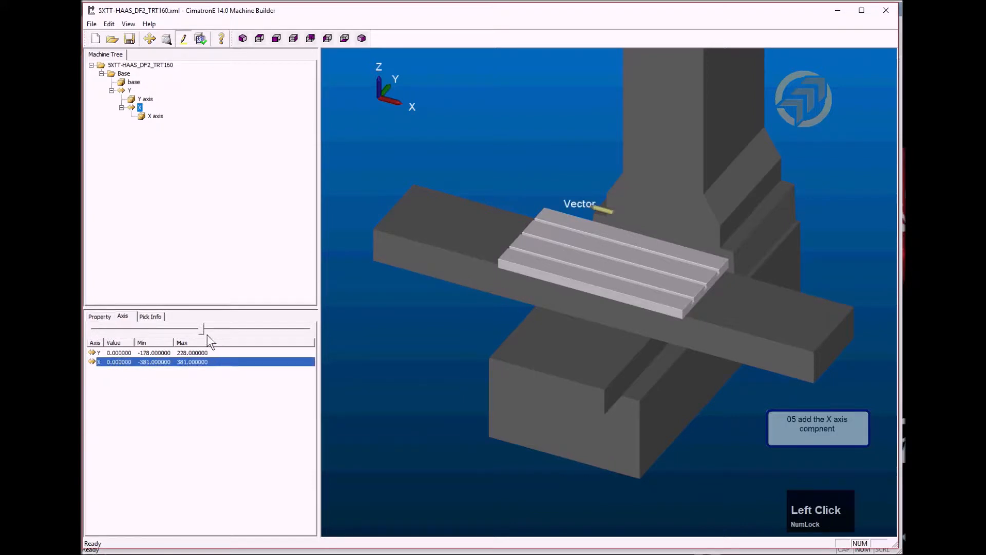
drag(204, 330, 235, 333)
click(189, 352)
click(165, 362)
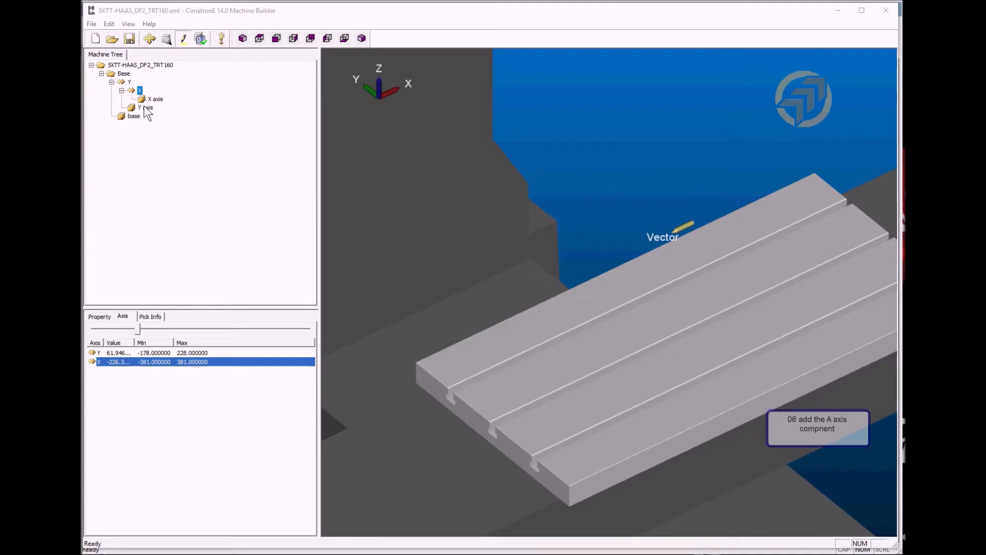
Add Rotbody.stl as a mesh solid inside the X linear axis assembly
click(140, 91)
right_click(140, 91)
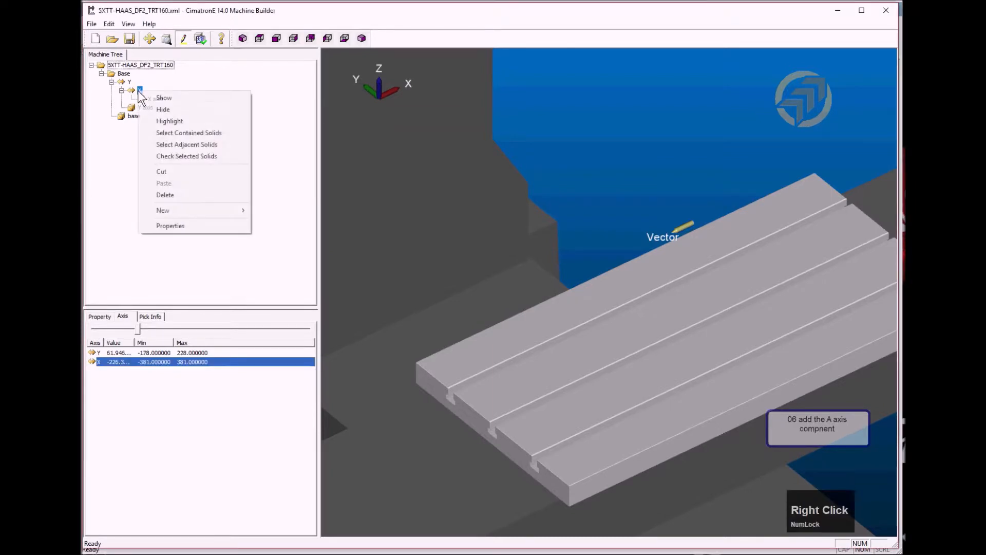
click(227, 211)
click(301, 226)
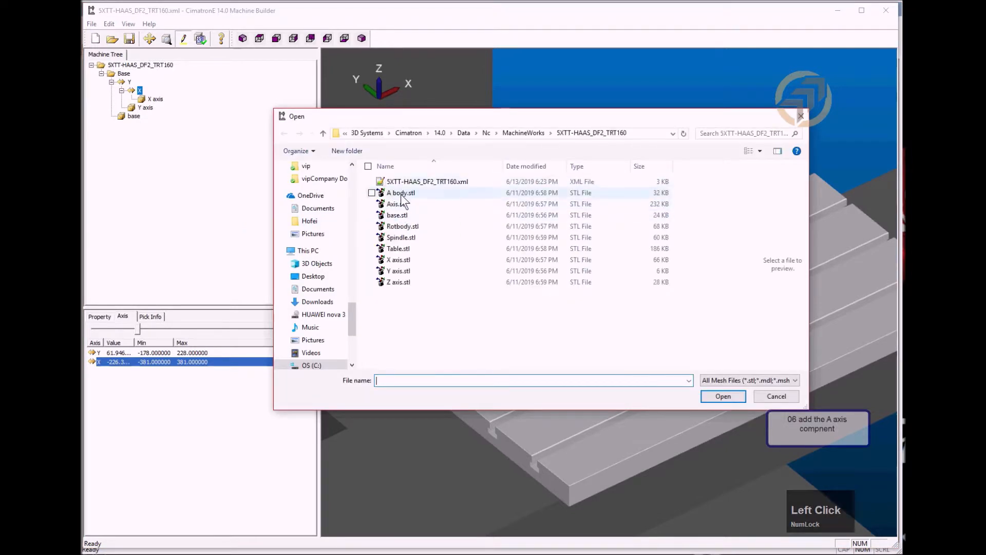
click(403, 195)
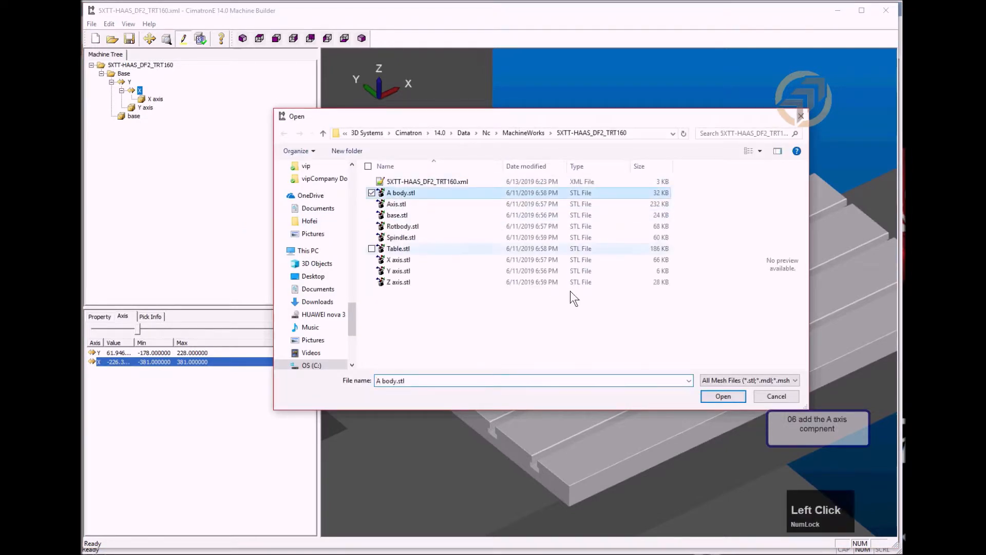
click(725, 397)
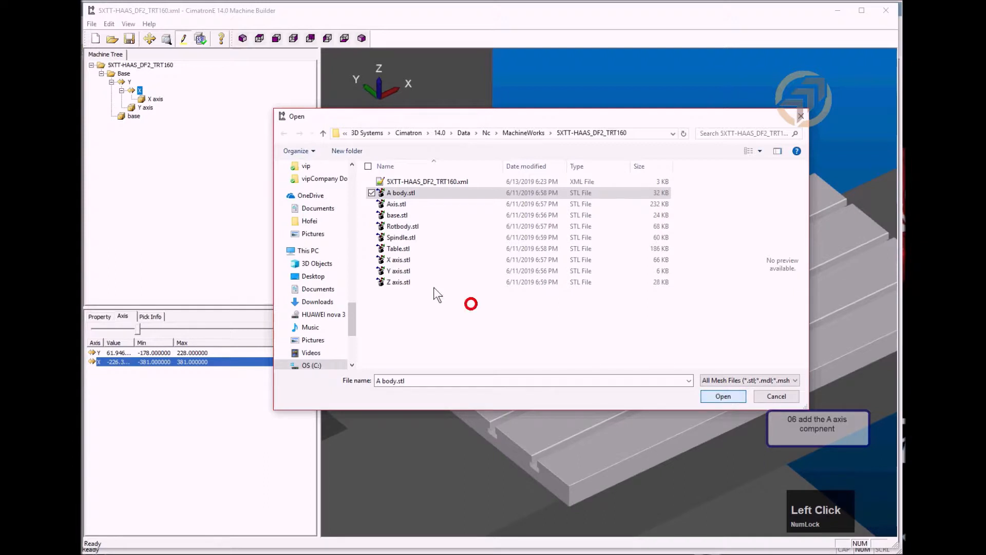
click(411, 226)
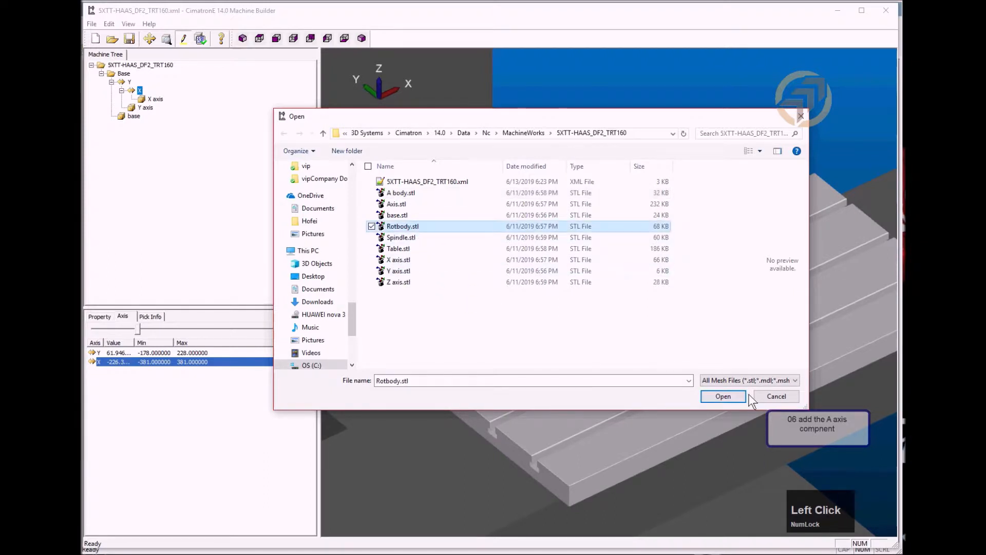
click(727, 396)
scroll(724, 339, down, 3)
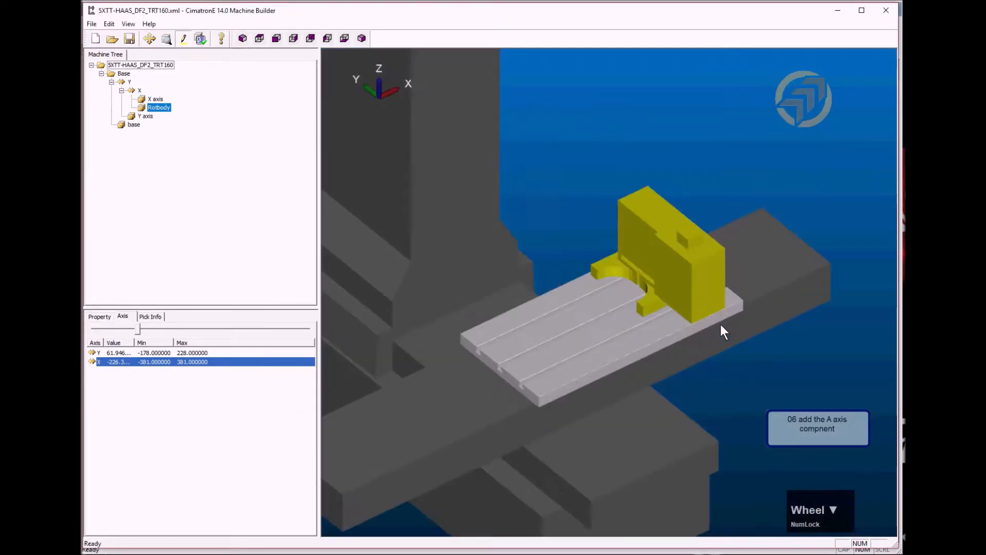
scroll(717, 321, down, 2)
middle_drag(596, 315, 667, 300)
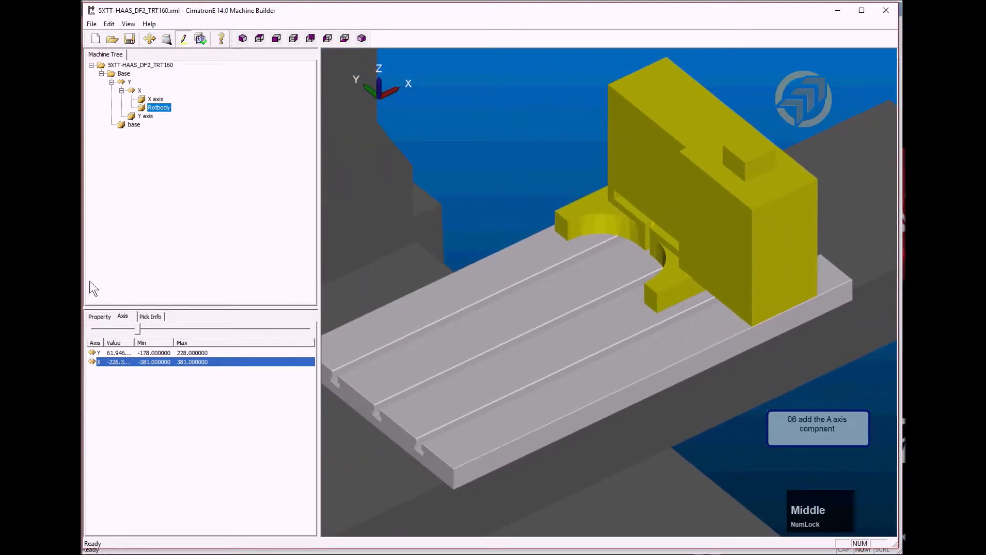
Set the Rotbody solid's color to gray (R=0.50, G=0.50, B=0.50)
click(100, 317)
click(273, 360)
click(310, 358)
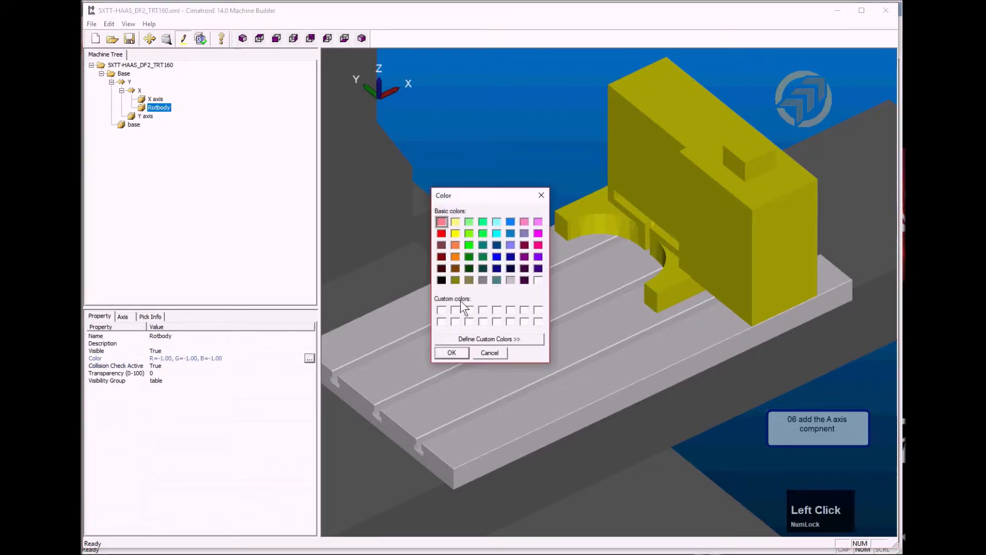
click(483, 280)
click(453, 352)
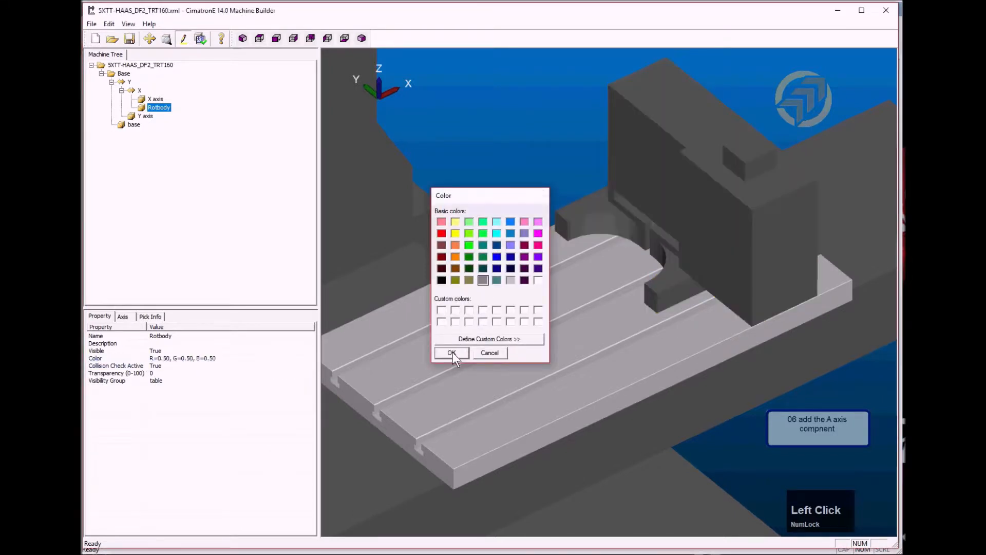
click(199, 365)
click(199, 366)
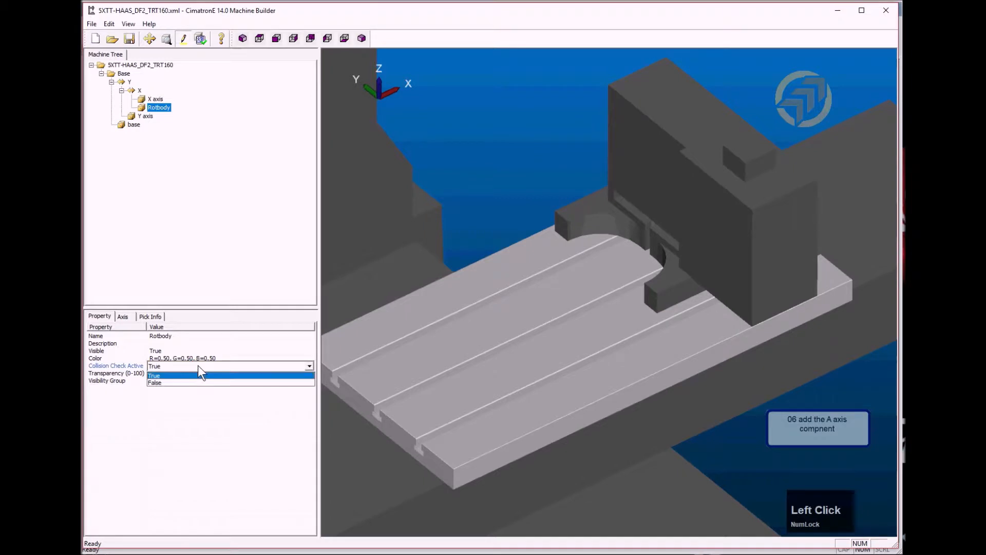
click(165, 383)
click(171, 365)
click(171, 365)
click(169, 376)
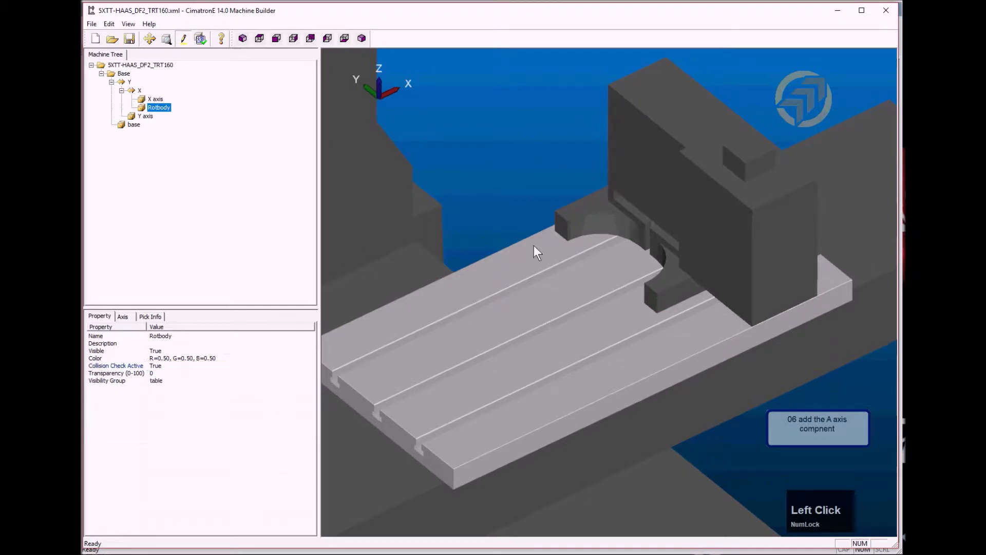
Set the Rotbody solid's visibility group to Table
click(173, 381)
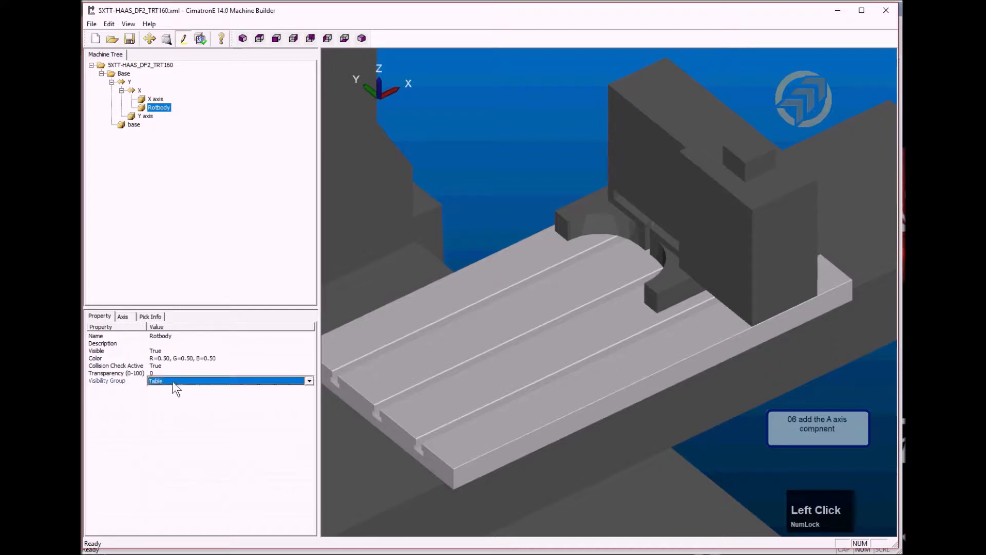
click(173, 381)
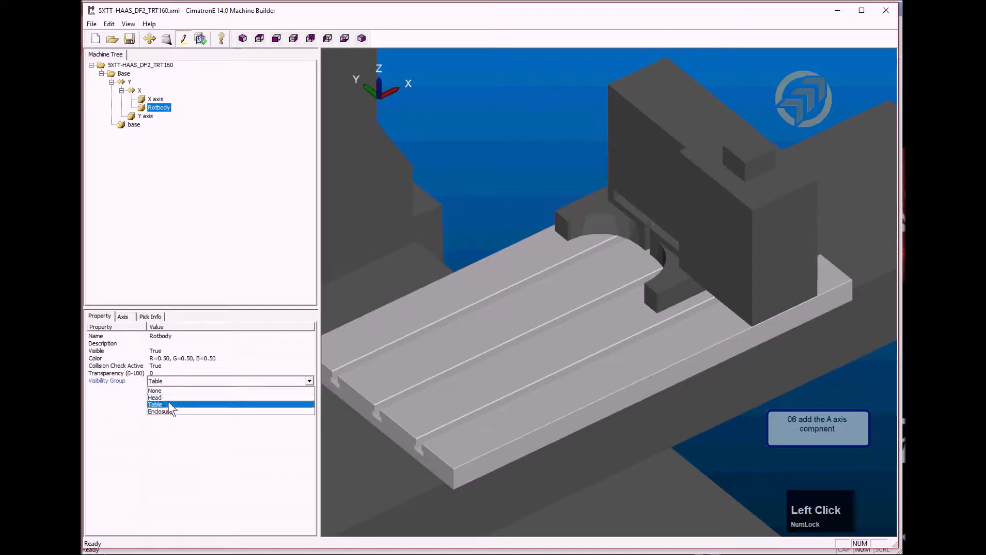
click(166, 405)
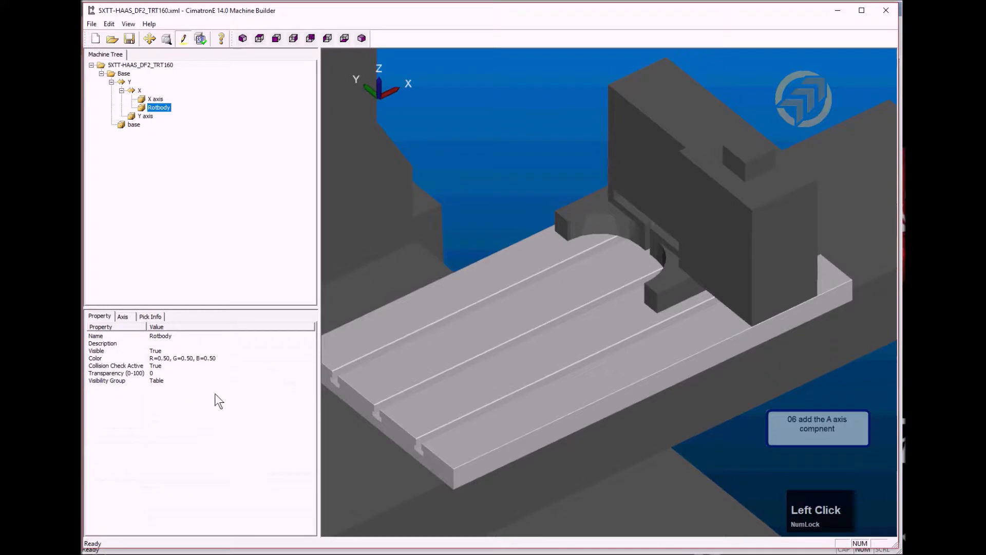
scroll(588, 334, up, 2)
scroll(599, 337, down, 1)
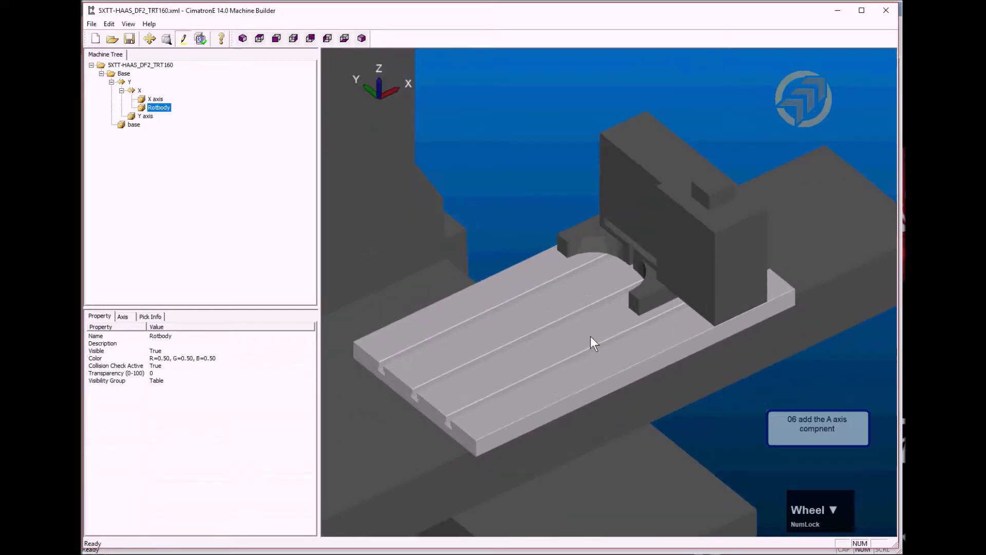
middle_drag(591, 336, 559, 349)
drag(613, 308, 617, 275)
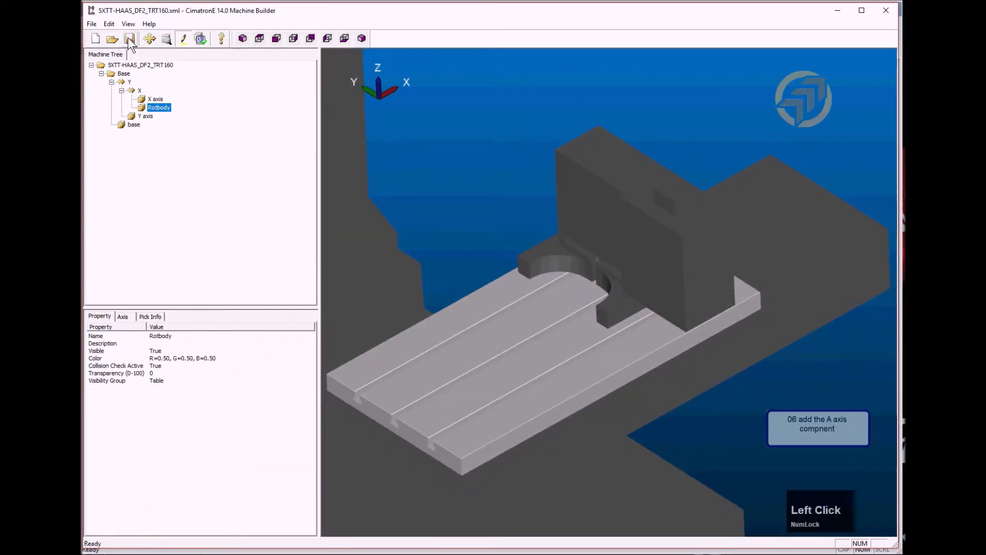
Start a blank machine, and reopen the 5XTT-HAAS_DF2_TRT160.xml machine file
click(96, 39)
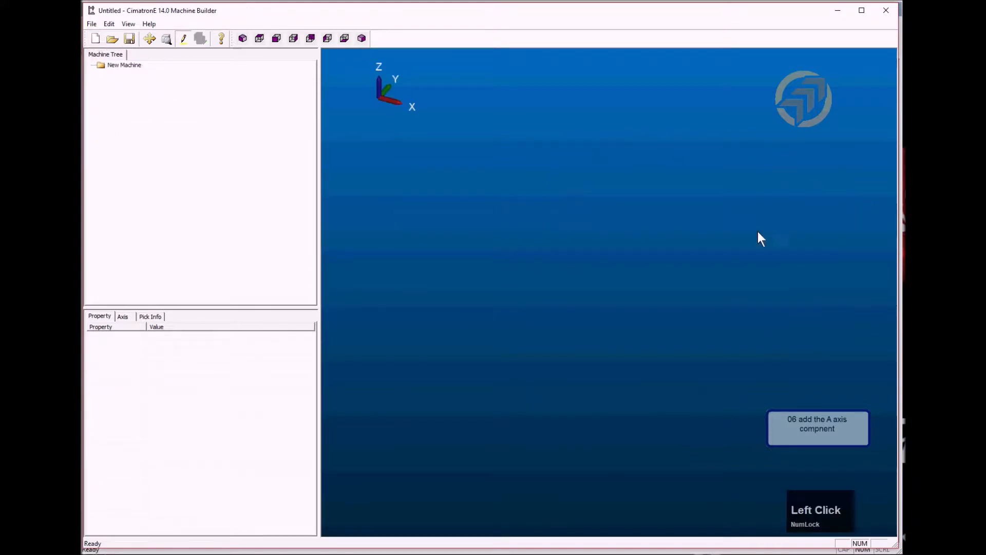
click(111, 38)
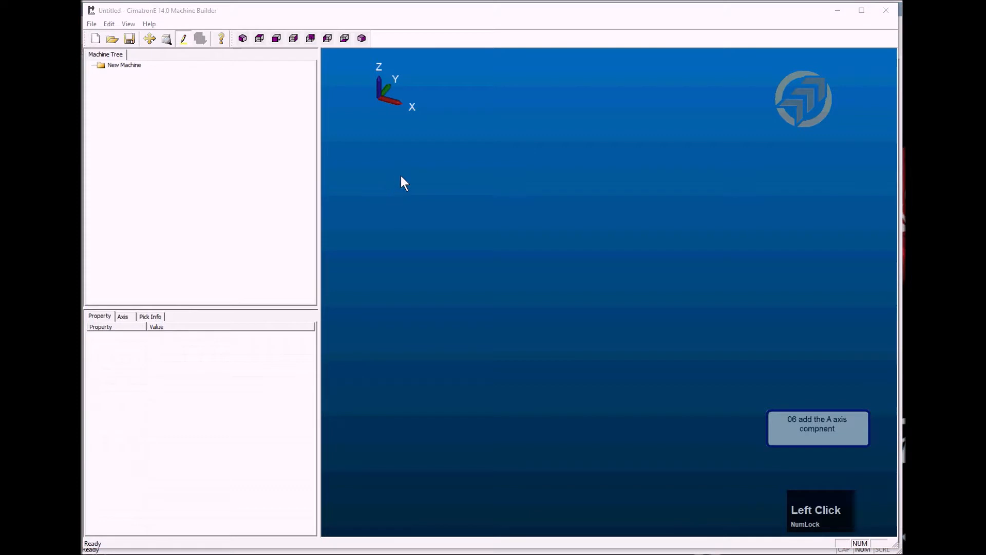
double_click(411, 183)
double_click(430, 187)
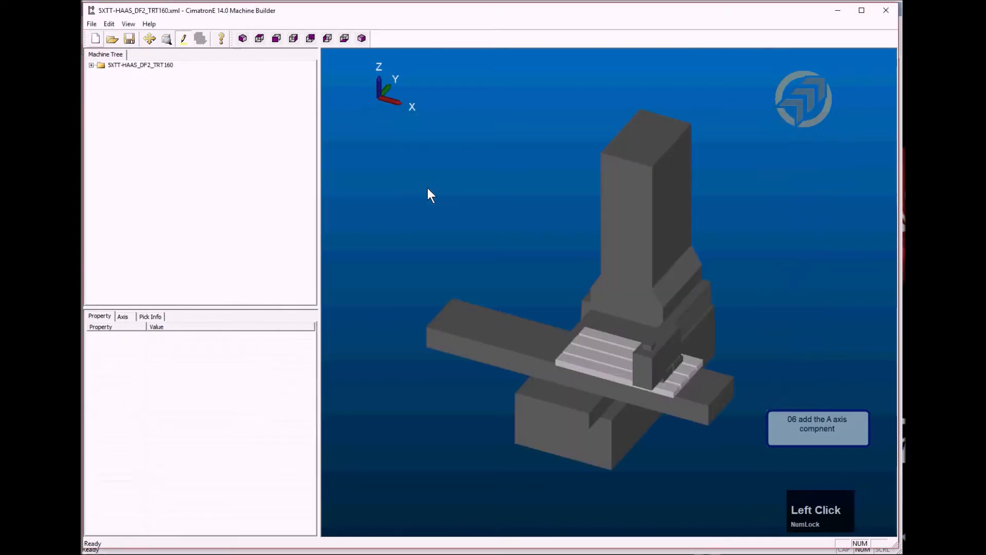
Expand the machine tree through Base and Y down to the components of the X axis assembly
scroll(617, 355, down, 3)
middle_drag(620, 352, 565, 278)
mouse_move(565, 277)
mouse_down()
mouse_move(574, 263)
mouse_move(617, 281)
mouse_move(609, 285)
mouse_move(757, 198)
mouse_up()
scroll(833, 182, down, 1)
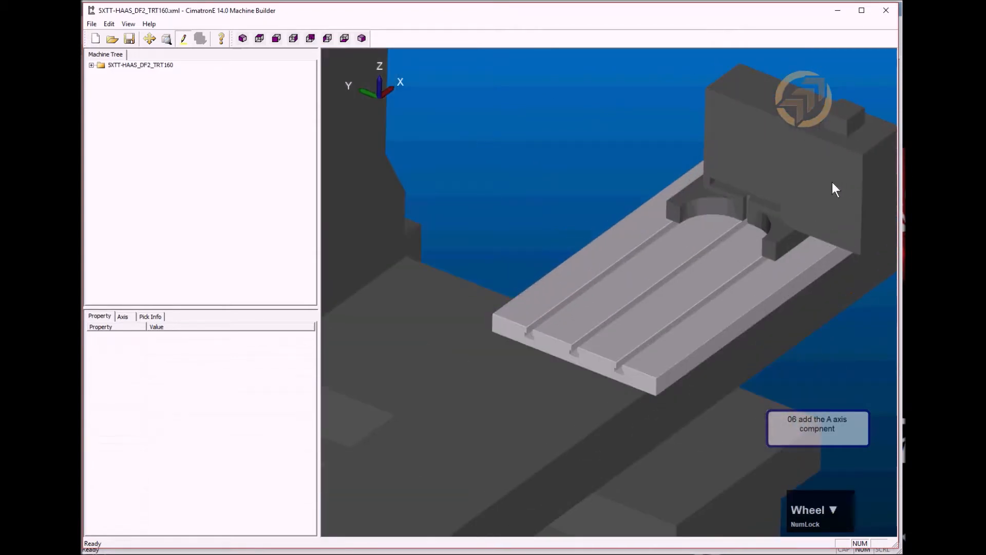
click(91, 66)
click(102, 74)
click(112, 82)
click(122, 90)
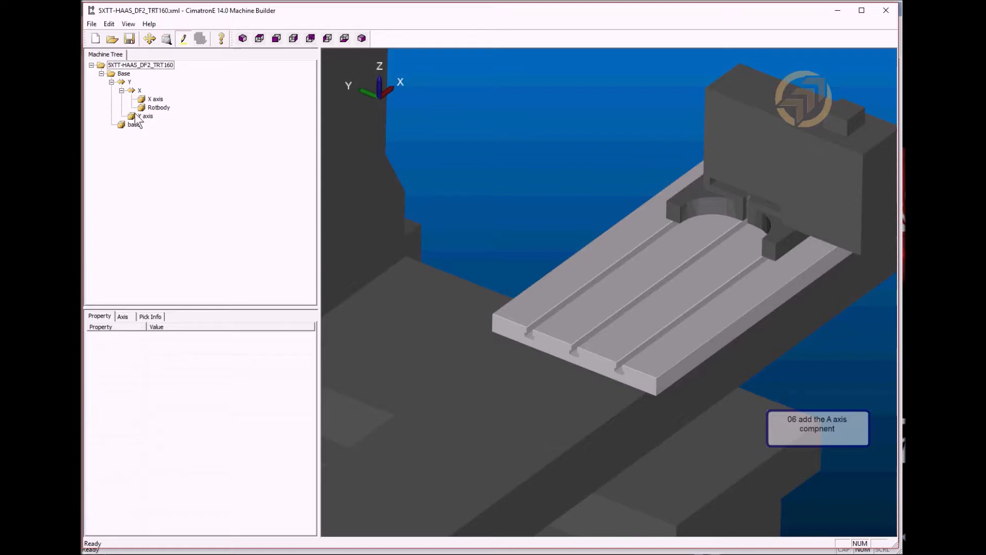
Create a rotary axis assembly named A inside the X linear axis assembly, and put the axis direction diagram away
click(139, 91)
right_click(139, 90)
click(175, 209)
click(275, 210)
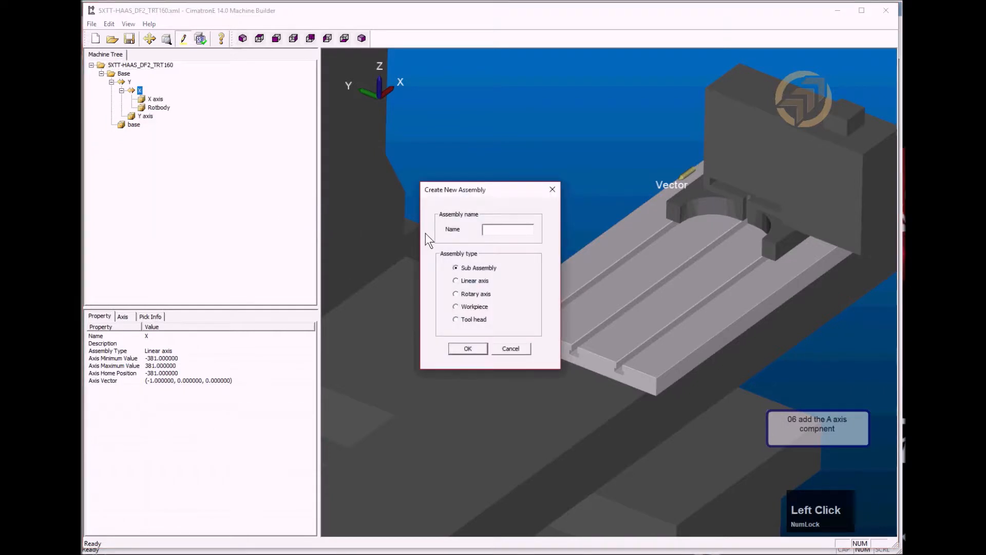
text(A)
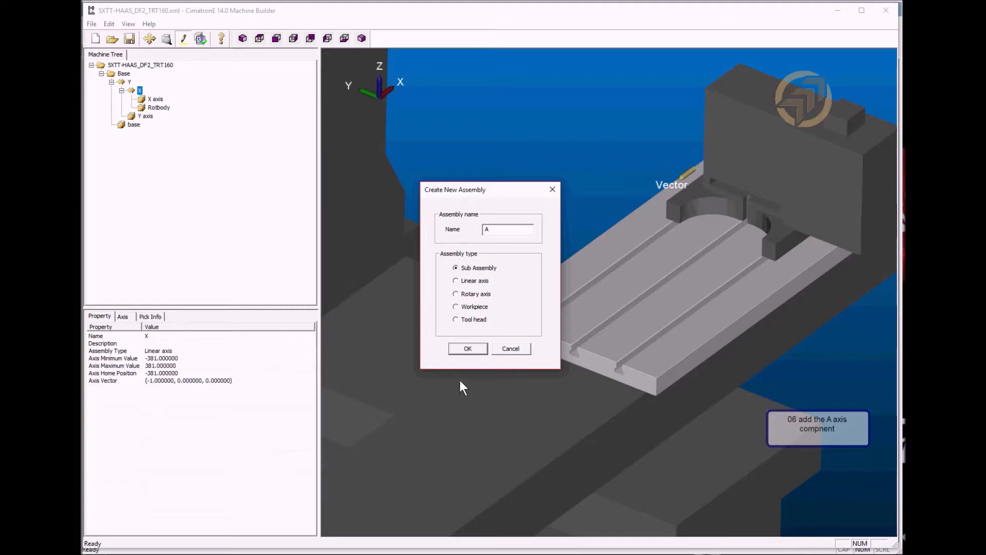
click(477, 295)
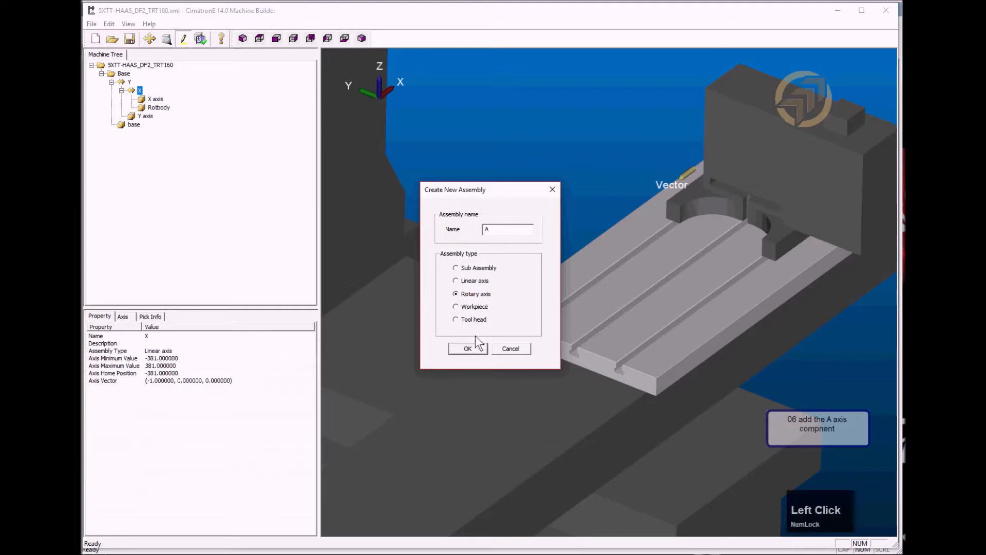
click(473, 347)
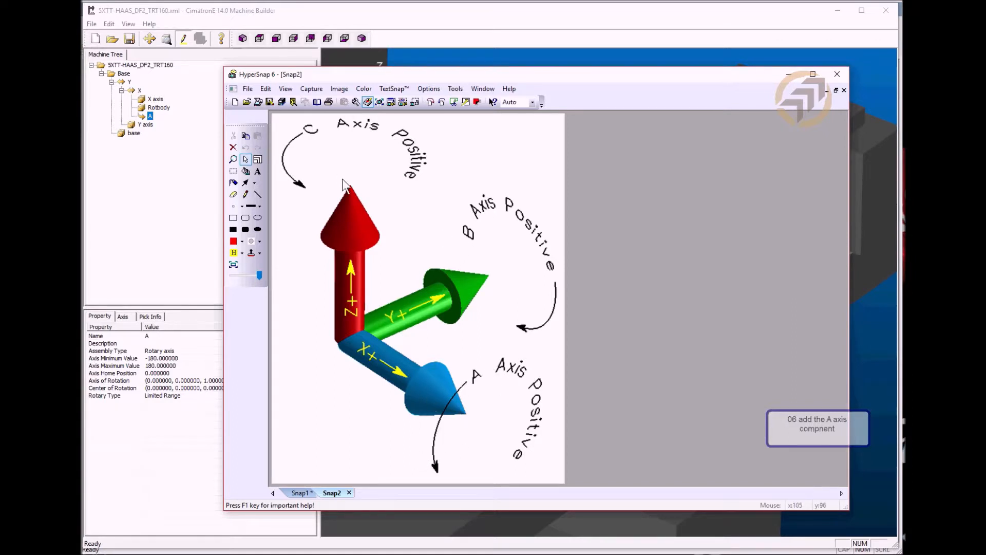
click(789, 73)
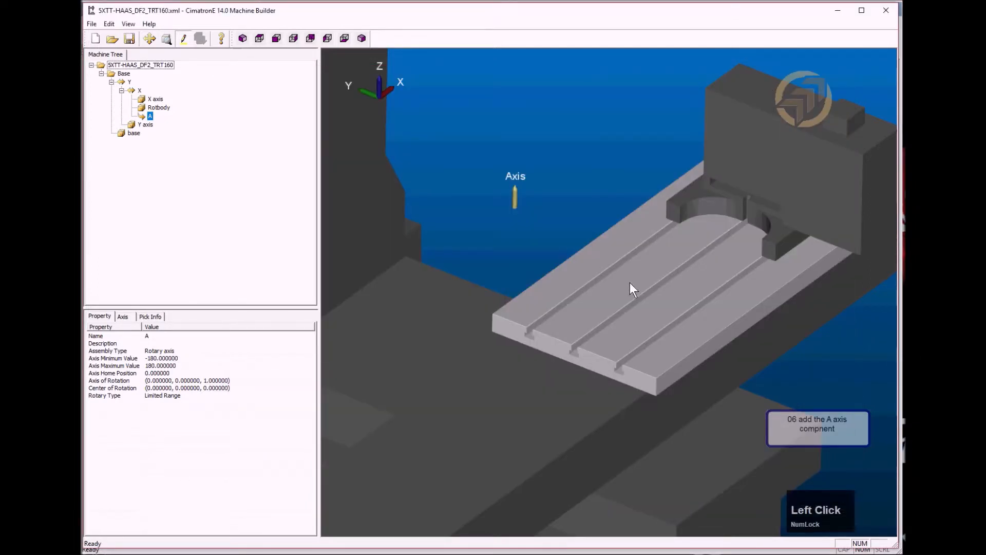
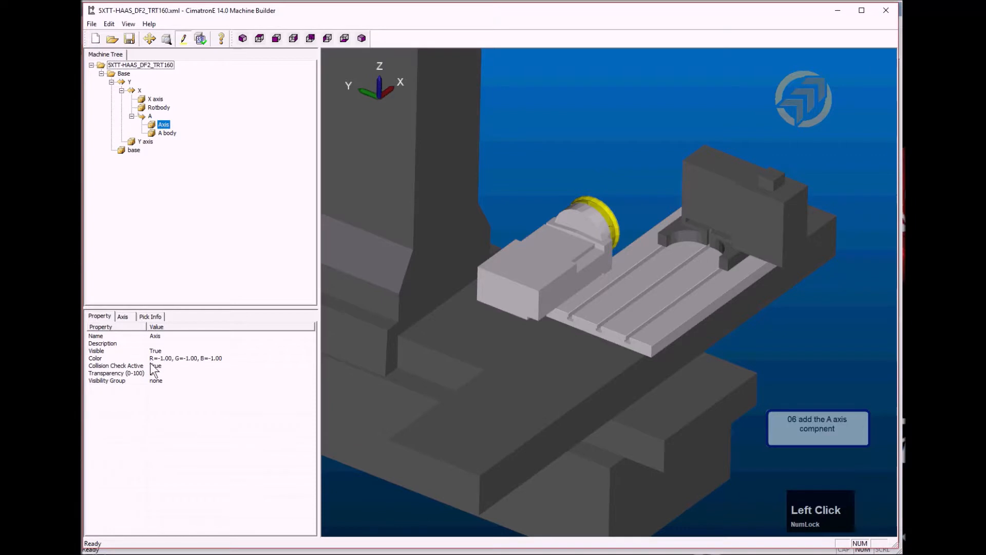
Assign the Axis solid inside the A assembly to a visibility group
click(181, 361)
click(174, 367)
click(170, 380)
click(168, 383)
click(166, 404)
Set the A body solid's color to dark green (R=0.00, G=0.50, B=0.25)
click(167, 133)
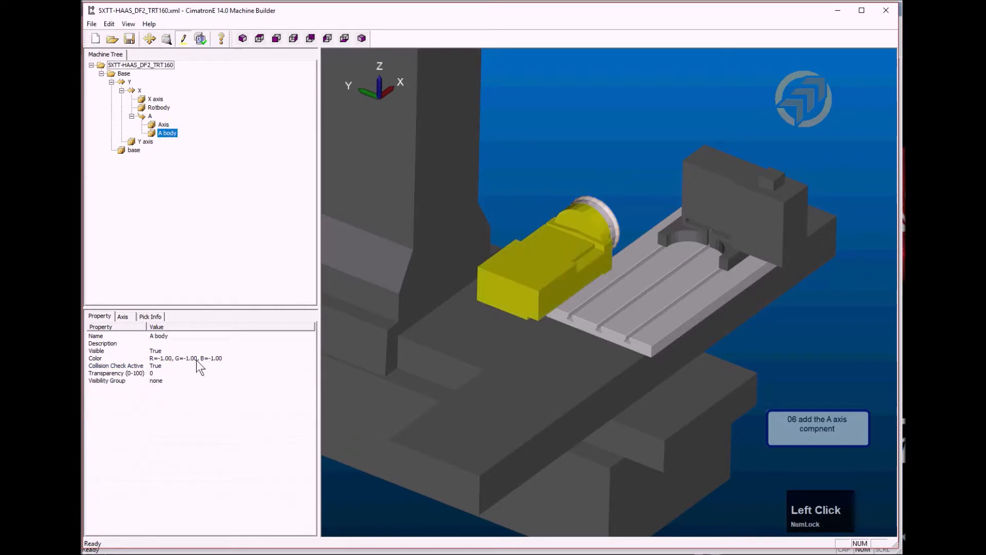
click(254, 359)
click(309, 358)
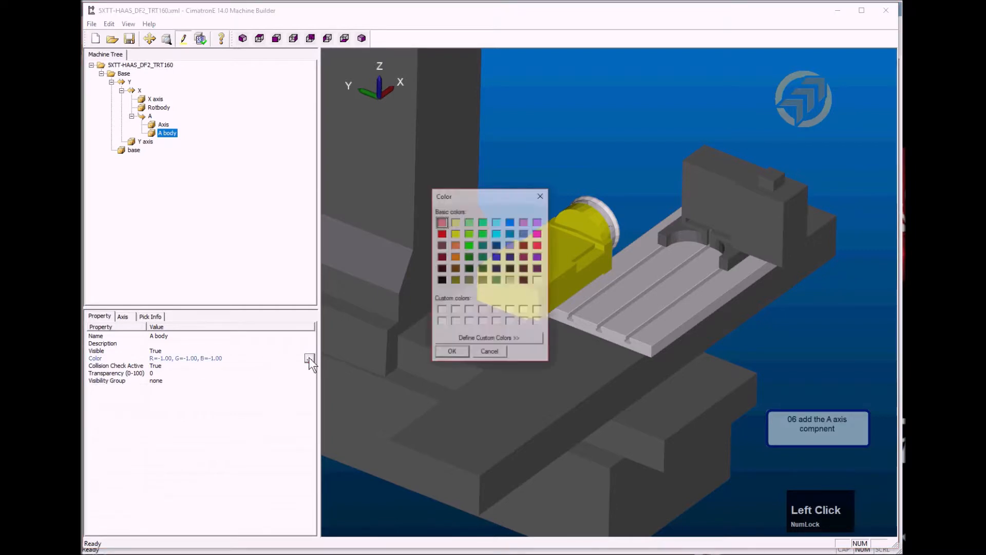
click(452, 352)
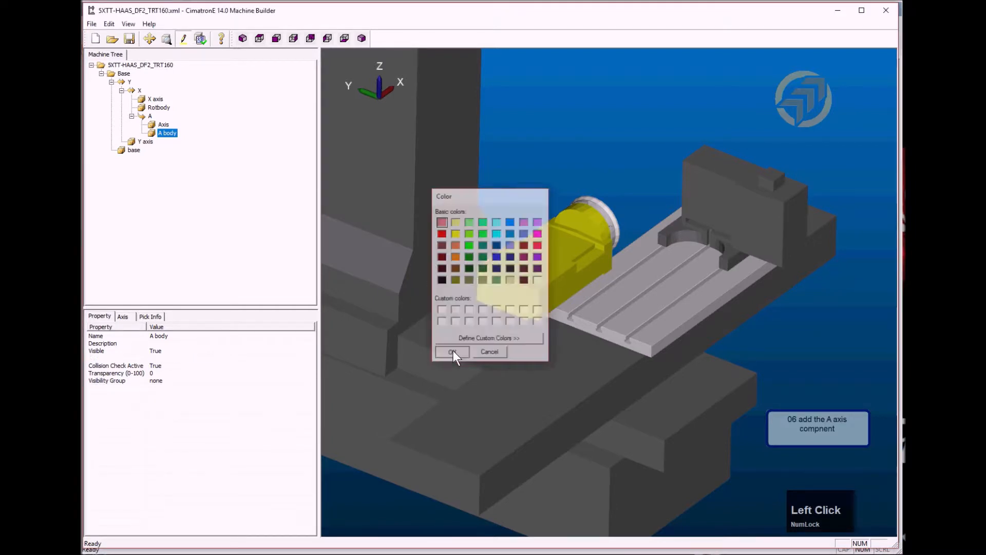
click(221, 358)
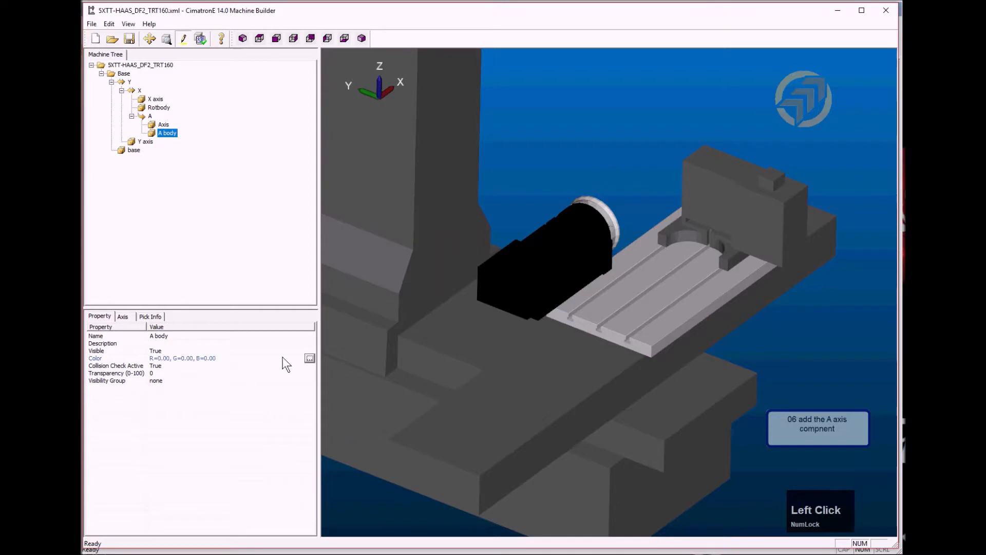
click(307, 358)
click(483, 256)
click(448, 352)
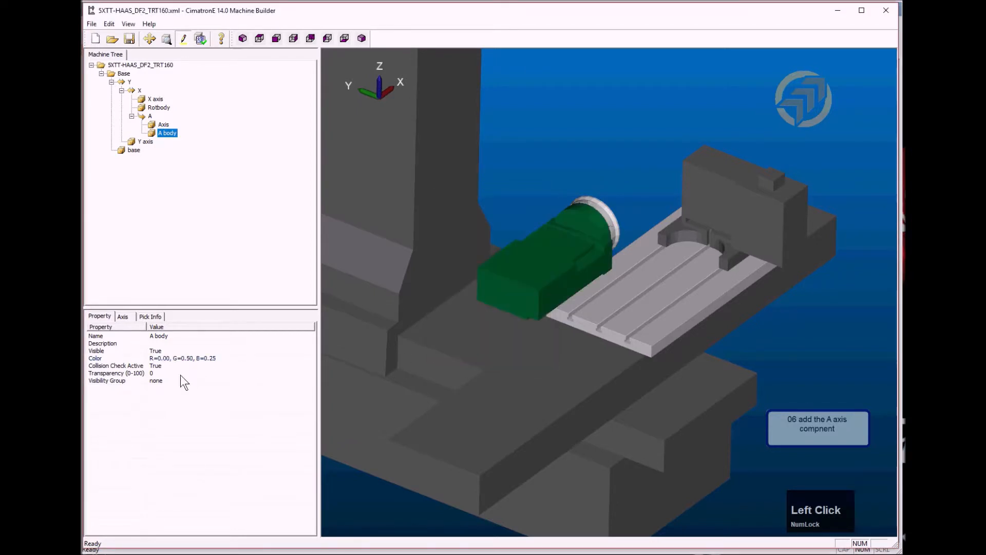
Assign the A body solid to a visibility group
click(158, 382)
click(163, 381)
click(163, 405)
click(174, 422)
Set the A rotary assembly's axis of rotation to the vector X 1, Y 0, Z 0
click(150, 115)
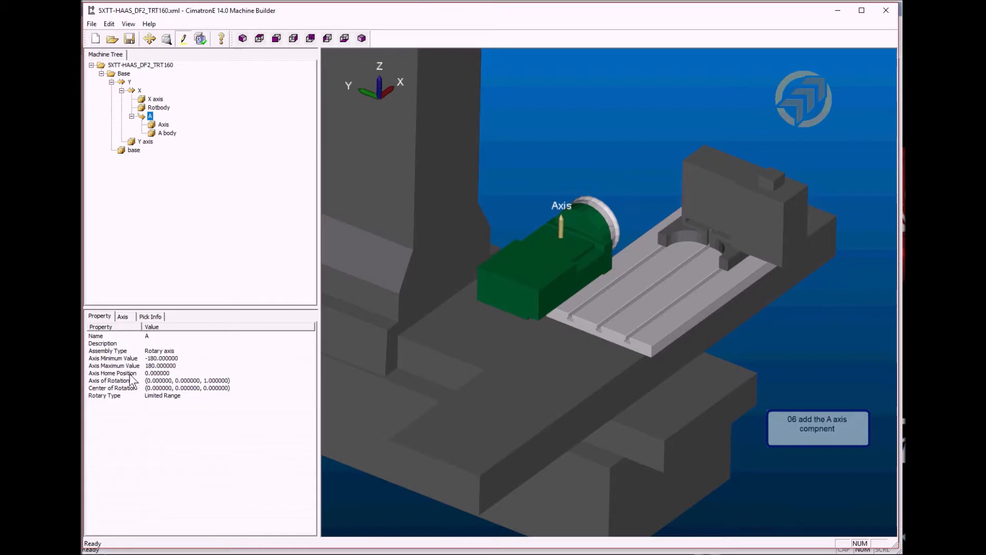
click(116, 381)
click(309, 381)
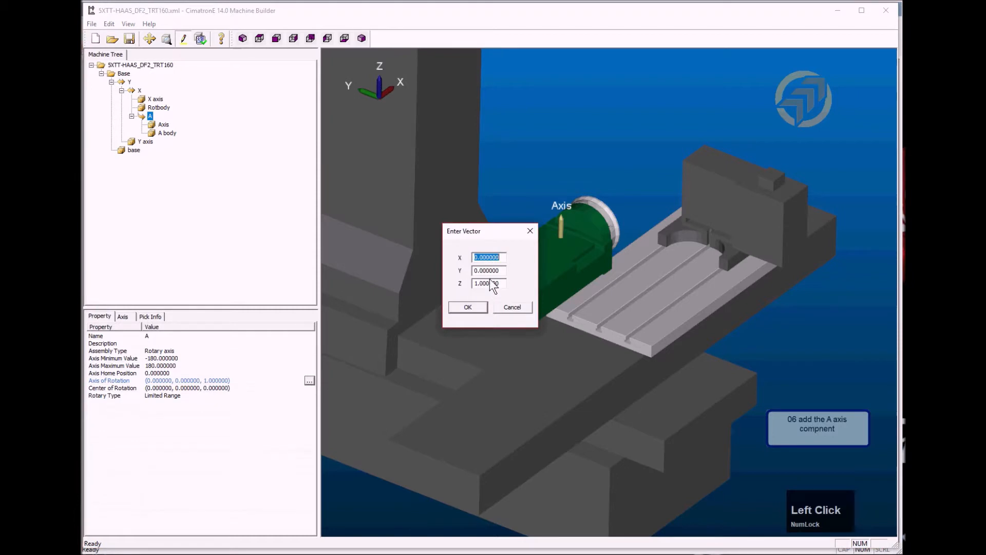
text(1)
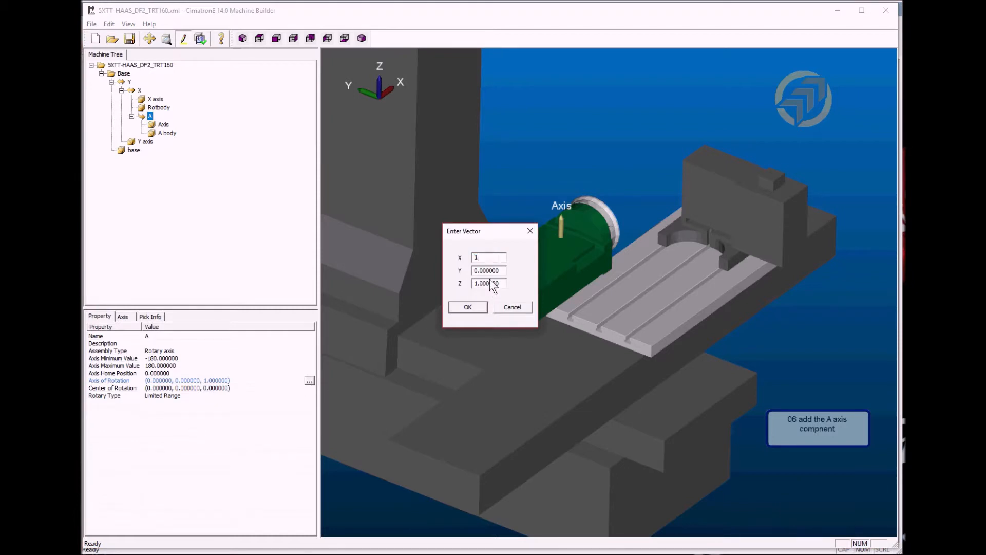
click(503, 284)
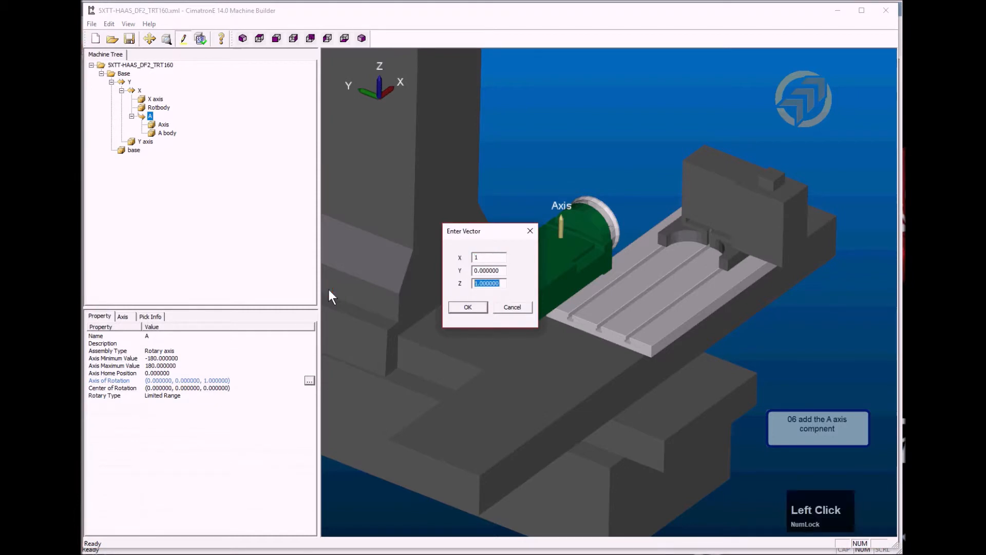
text(0)
click(468, 306)
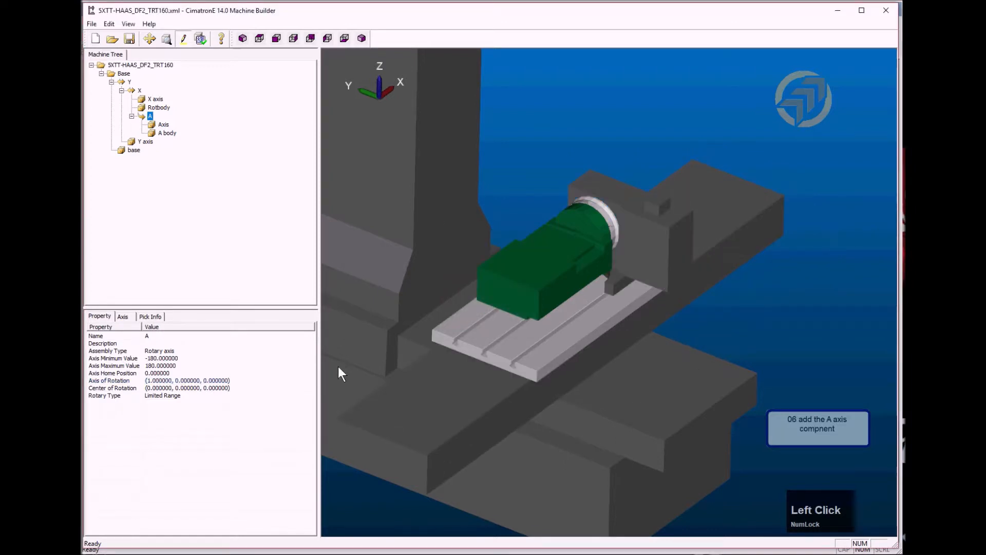
Set the A rotary assembly's center of rotation to X 0, Y 0, Z -50.8
click(121, 387)
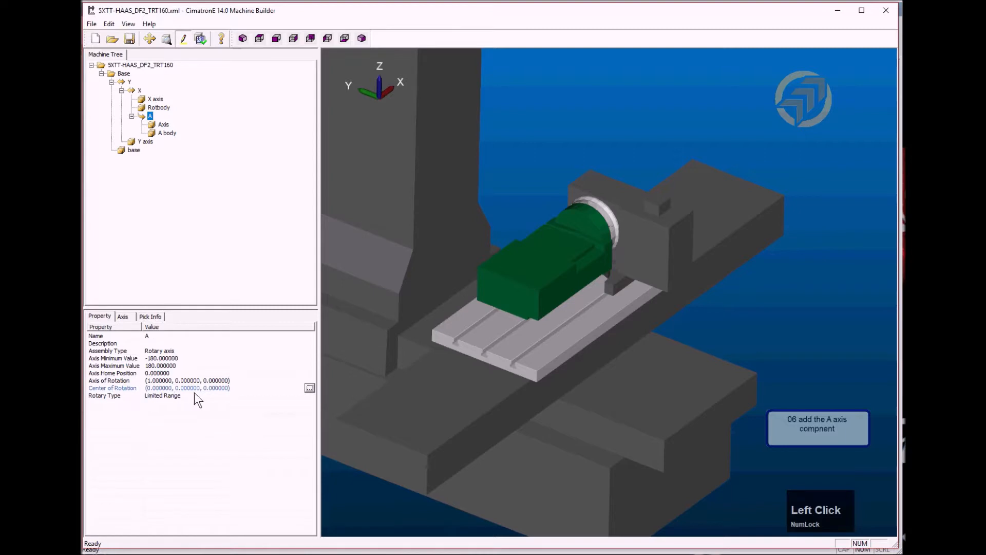
click(309, 388)
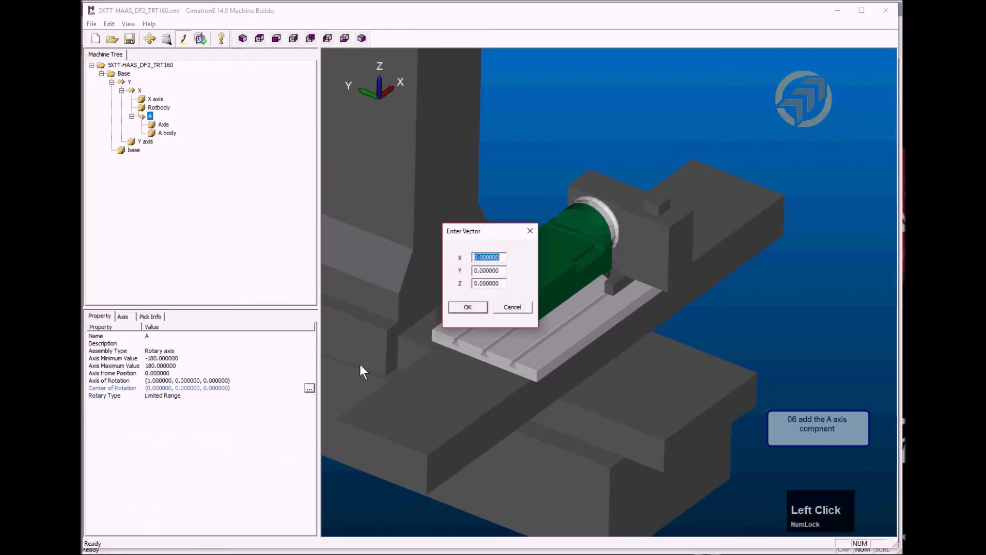
click(501, 284)
text(-50)
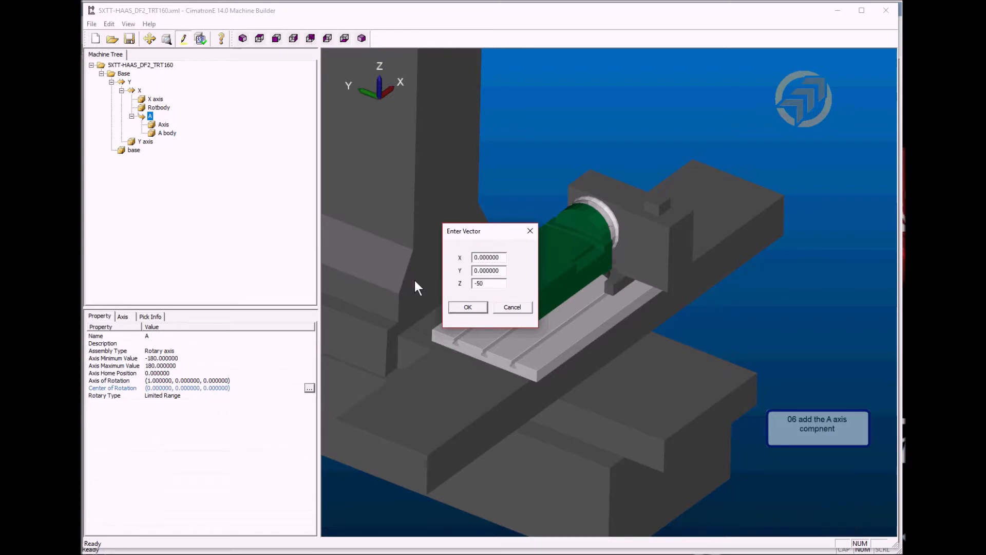
text(.8)
click(472, 307)
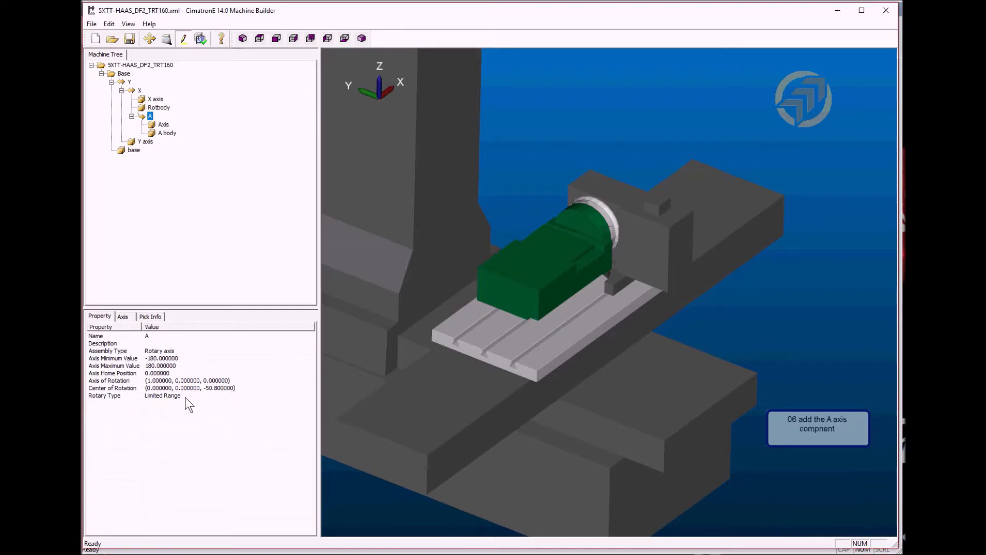
Limit the A rotary axis to a minimum value of -120 and a maximum value of 120
click(161, 359)
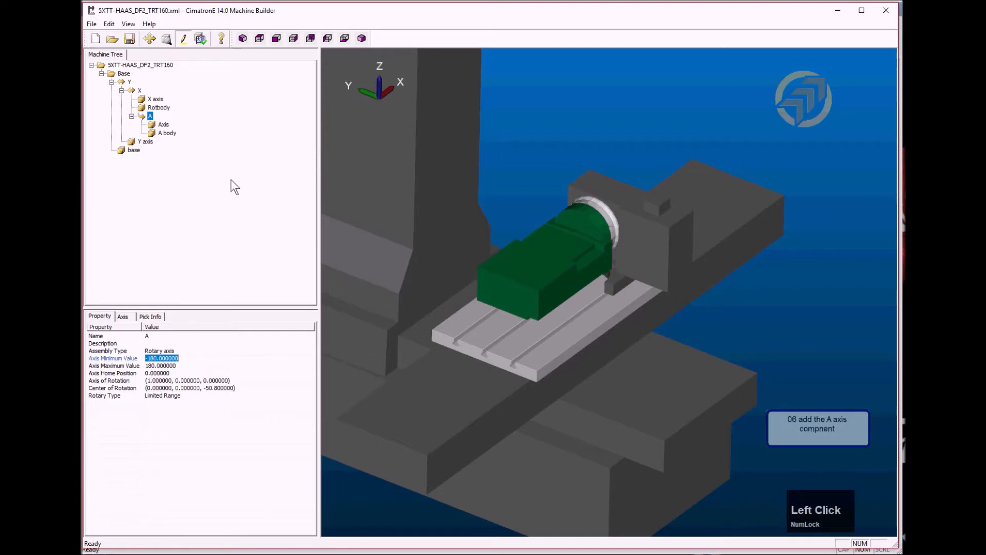
text(-)
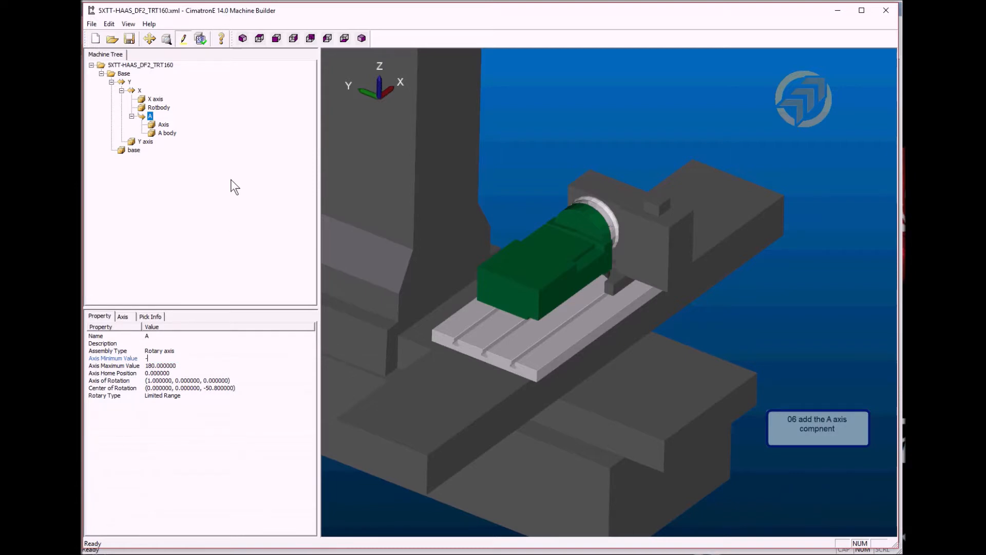
text(1230)
key(BackSpace)
key(BackSpace)
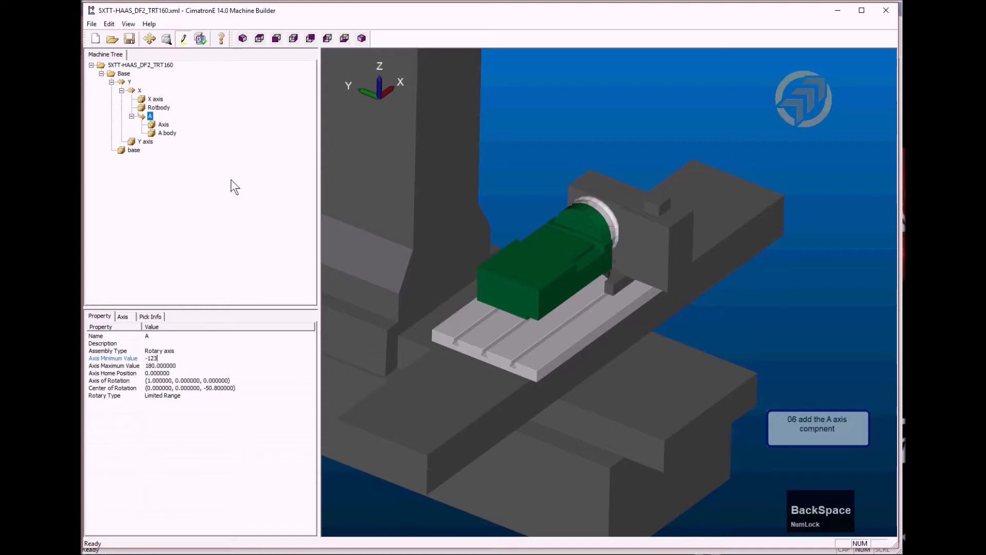
text(0)
click(192, 366)
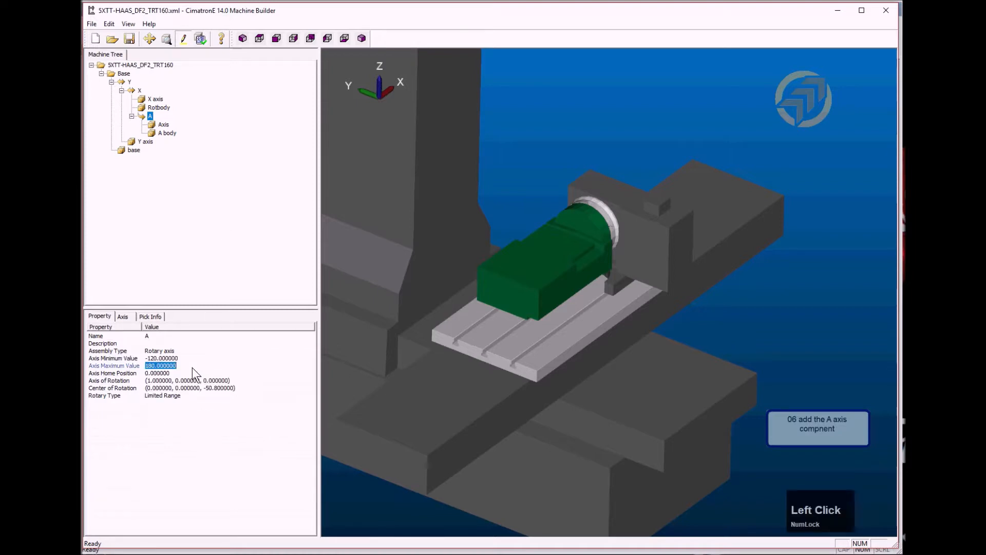
text(120)
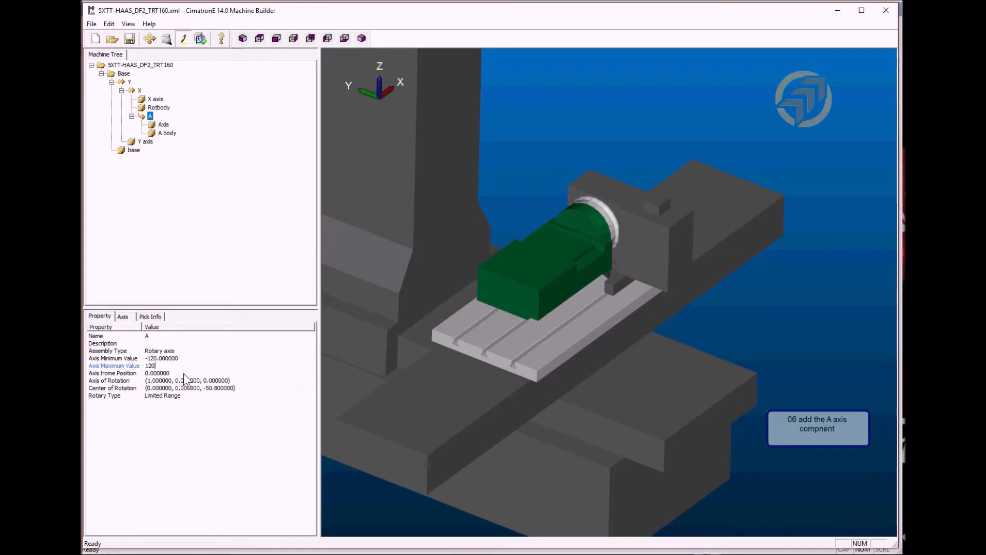
click(183, 373)
click(195, 423)
Jog the A axis to about 43.2 degrees to check how the green rotary body tilts
scroll(532, 265, down, 3)
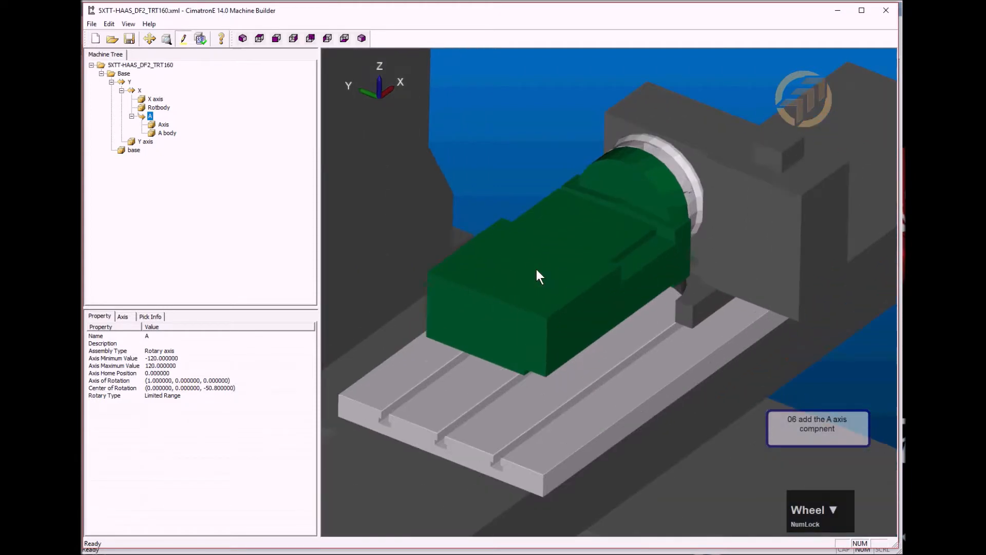
middle_drag(607, 373, 569, 372)
drag(570, 341, 556, 313)
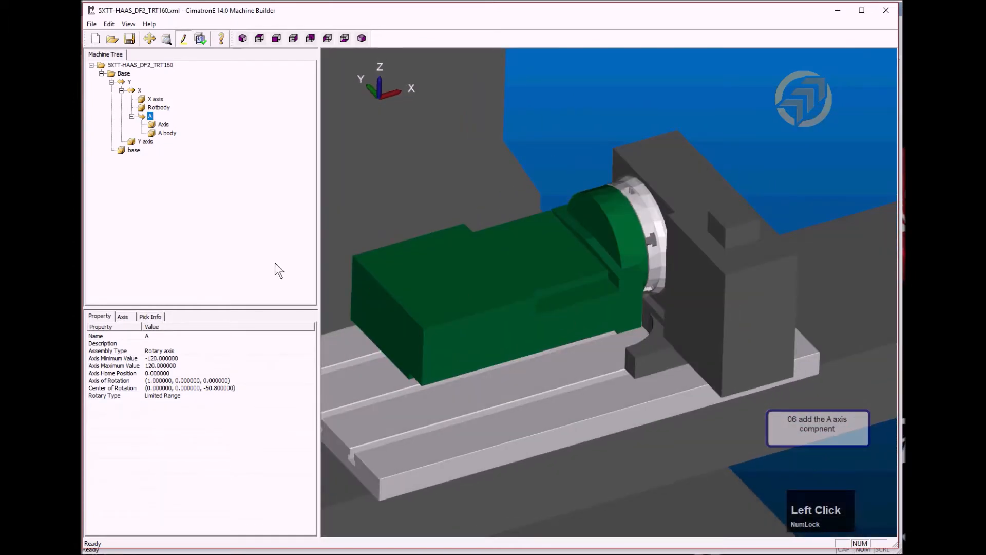
click(120, 317)
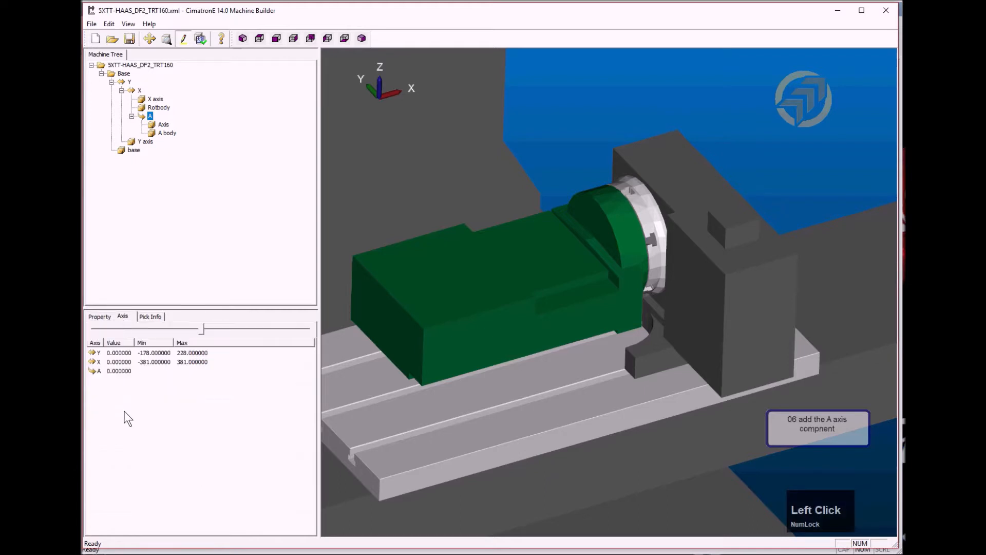
click(115, 371)
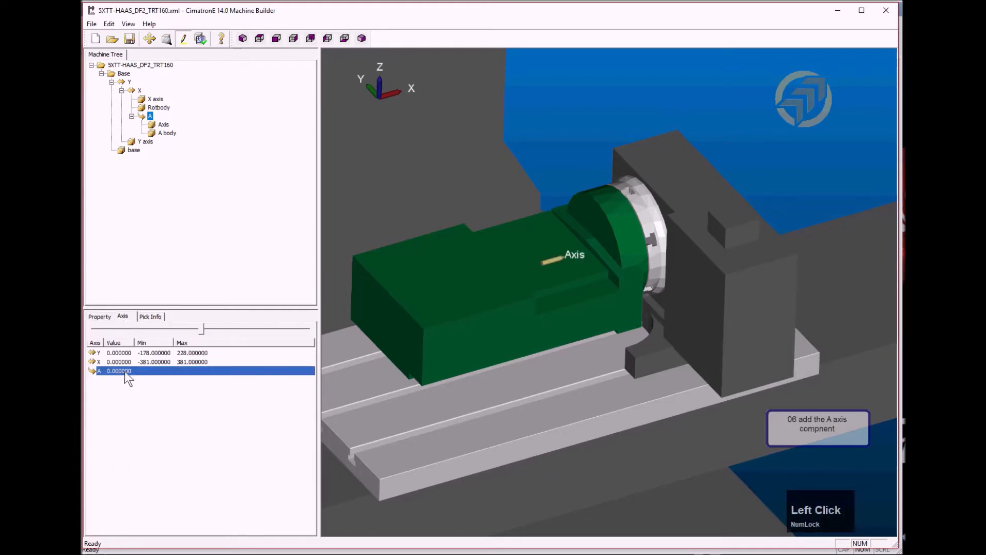
drag(200, 327, 226, 335)
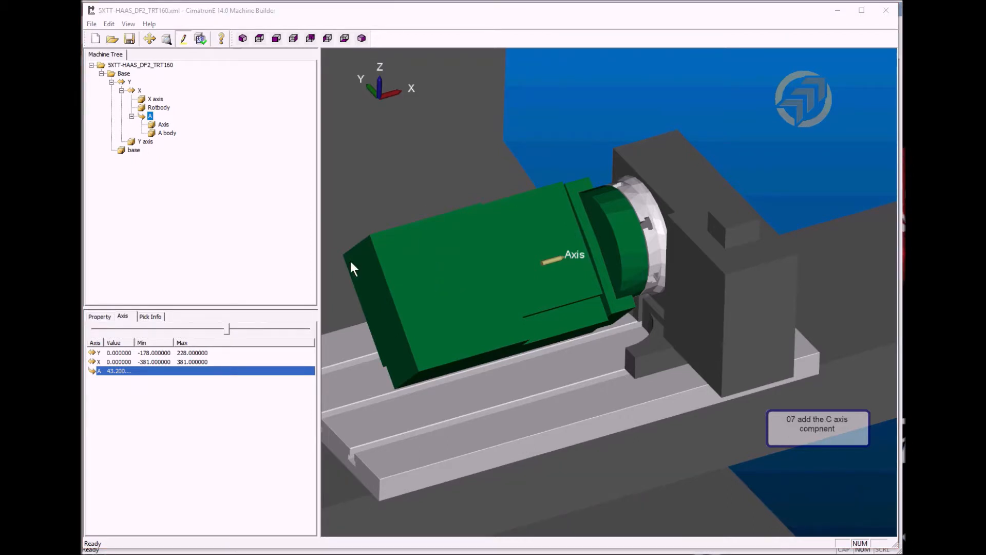
Create a rotary axis assembly named B under the A rotary assembly
right_click(148, 116)
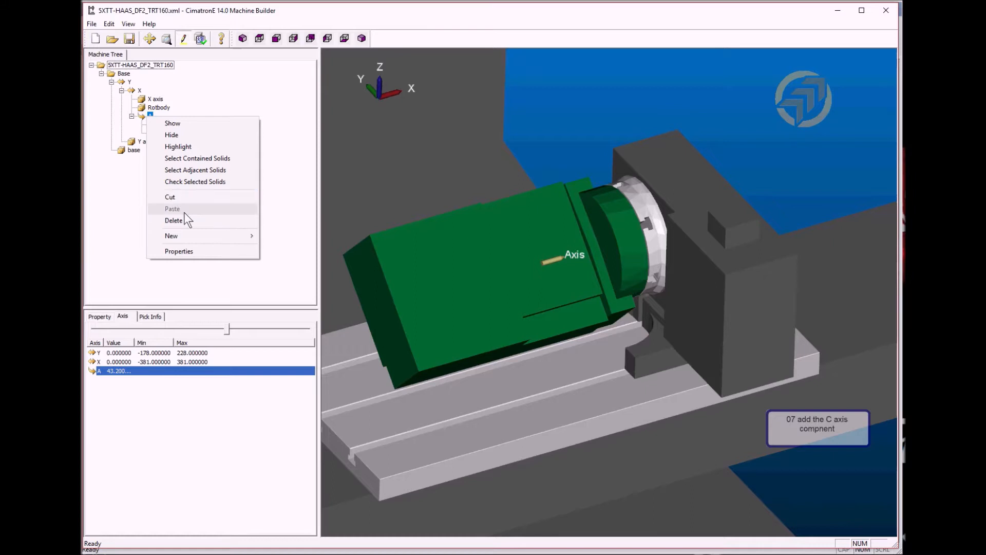
click(200, 235)
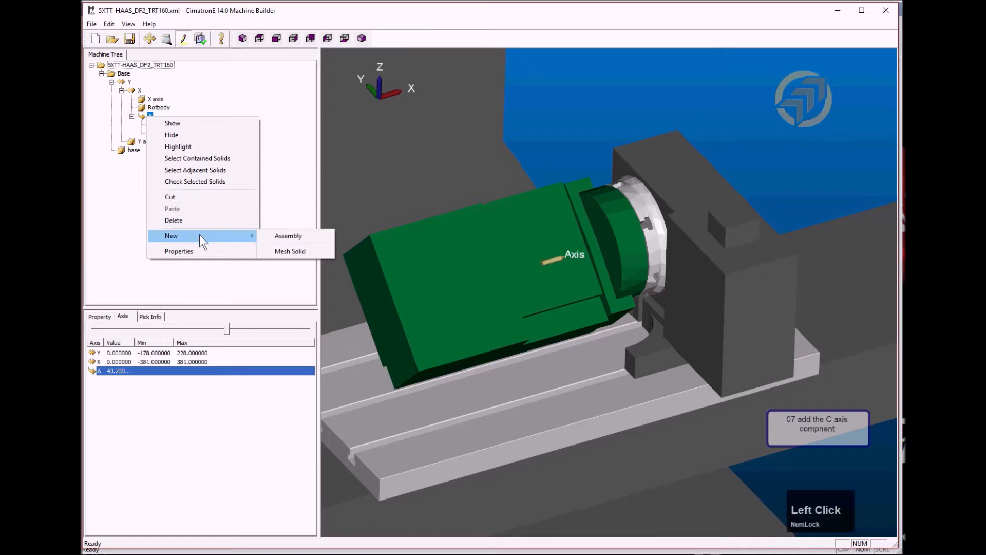
click(320, 238)
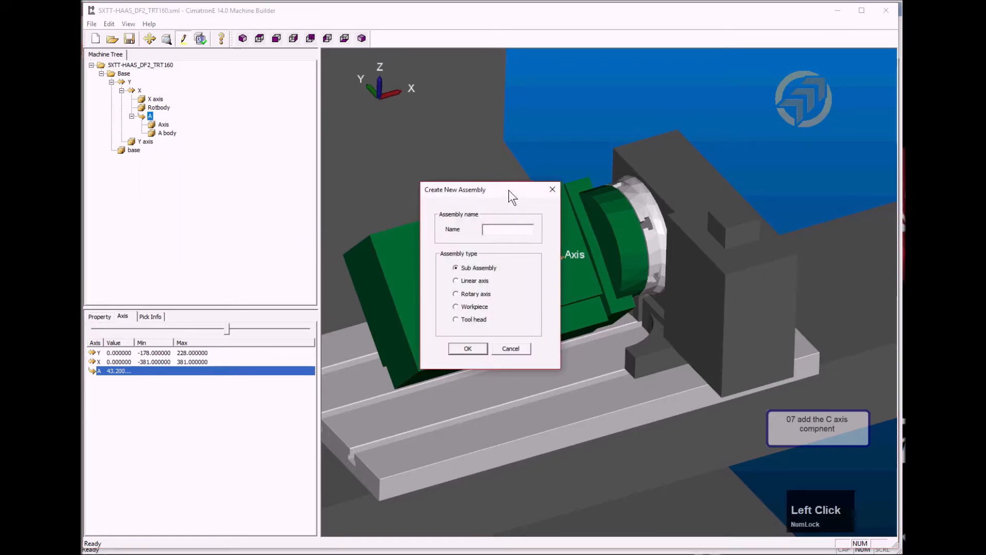
drag(509, 190, 455, 151)
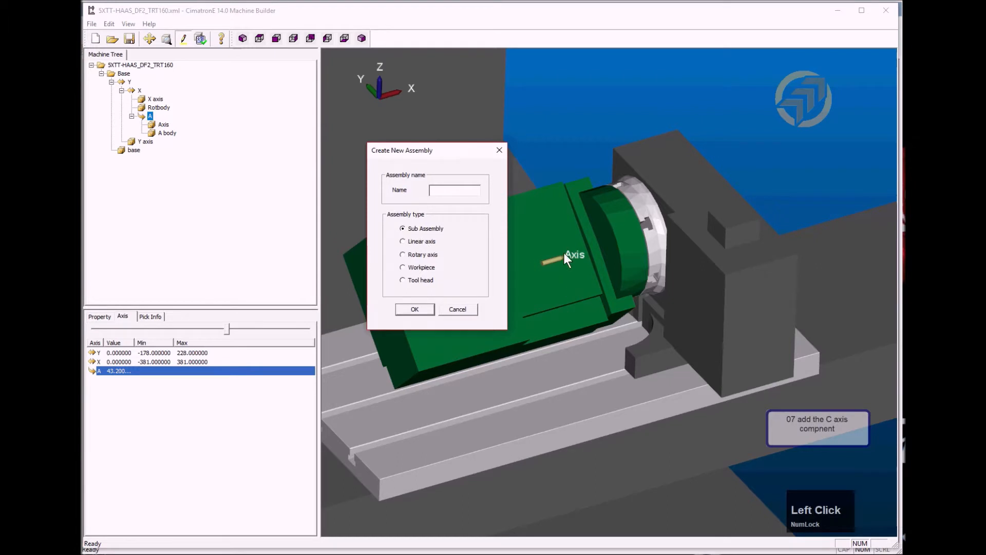
click(427, 256)
click(451, 189)
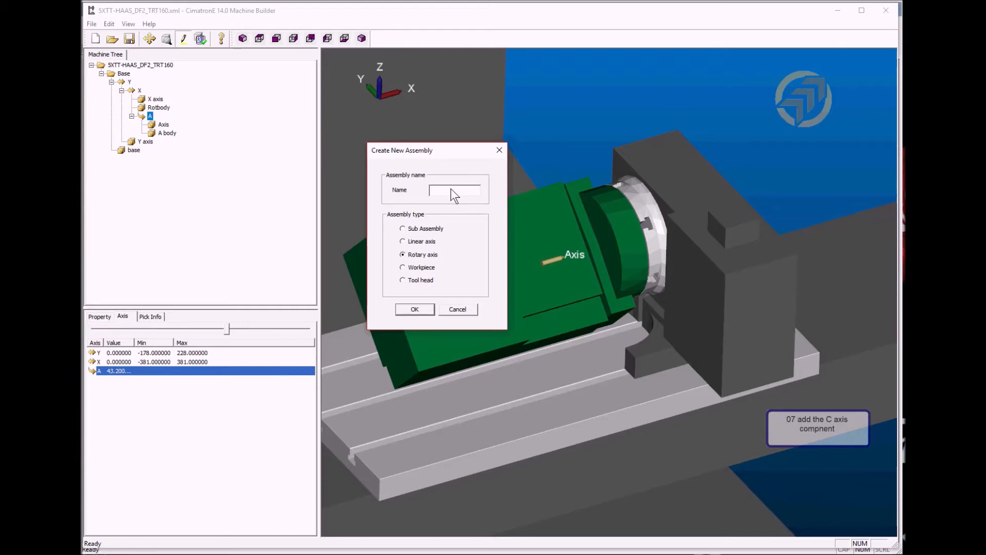
text(B)
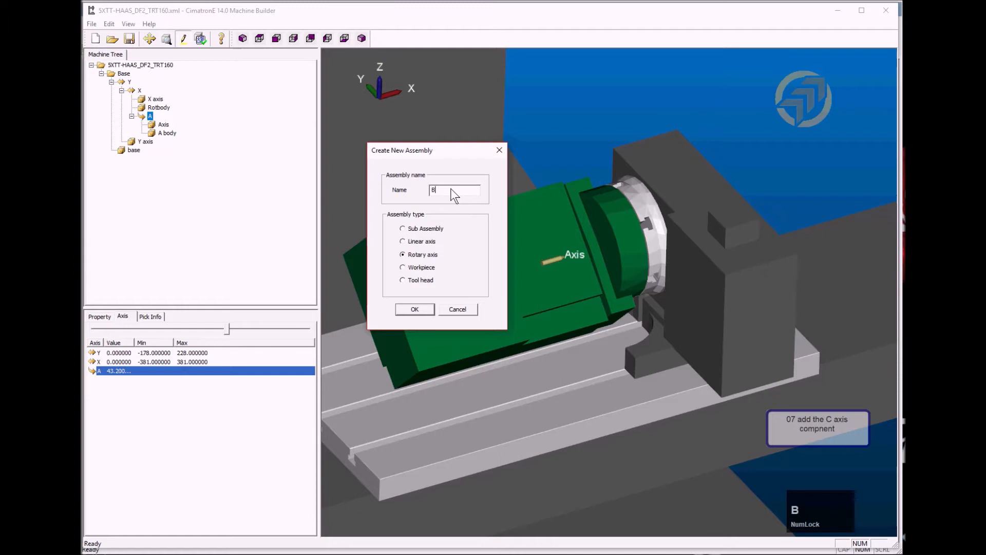
click(444, 190)
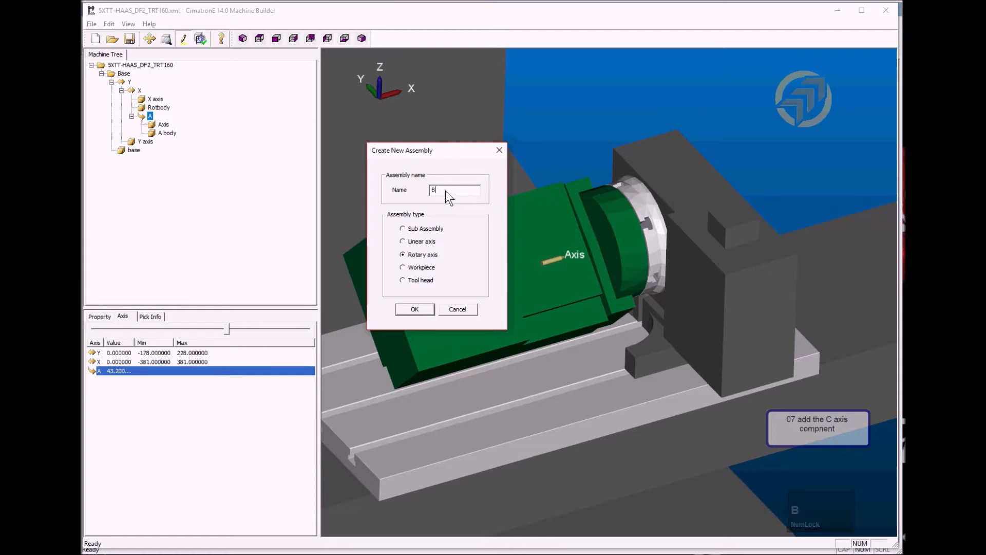
click(416, 308)
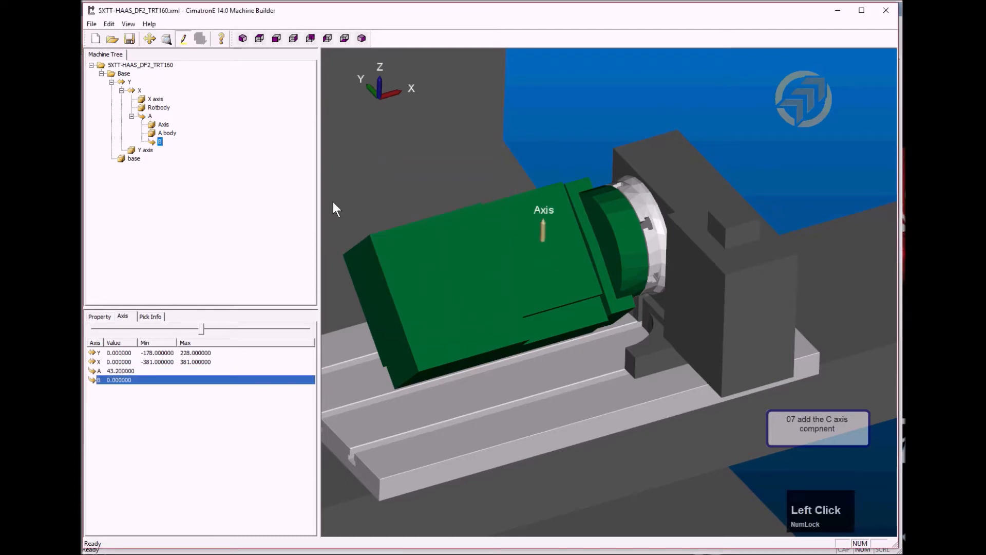
Set the B rotary assembly's axis of rotation to the vector X 0, Y 0, Z -1
click(160, 142)
click(104, 316)
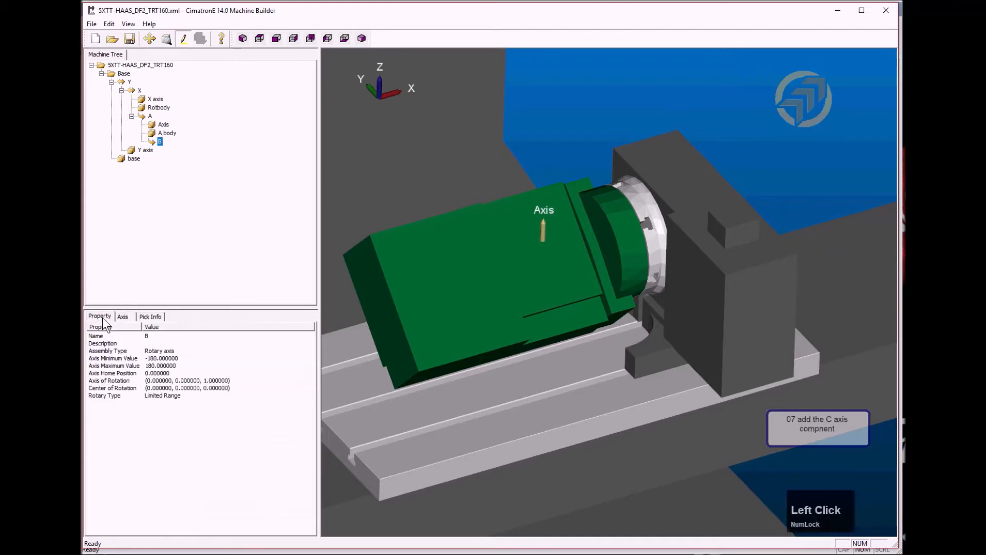
click(120, 381)
click(307, 380)
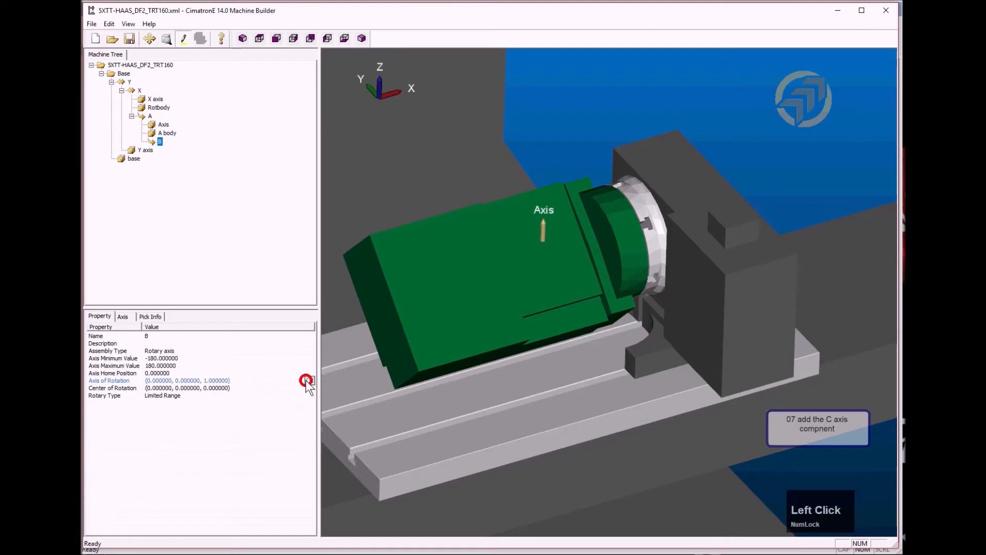
click(471, 283)
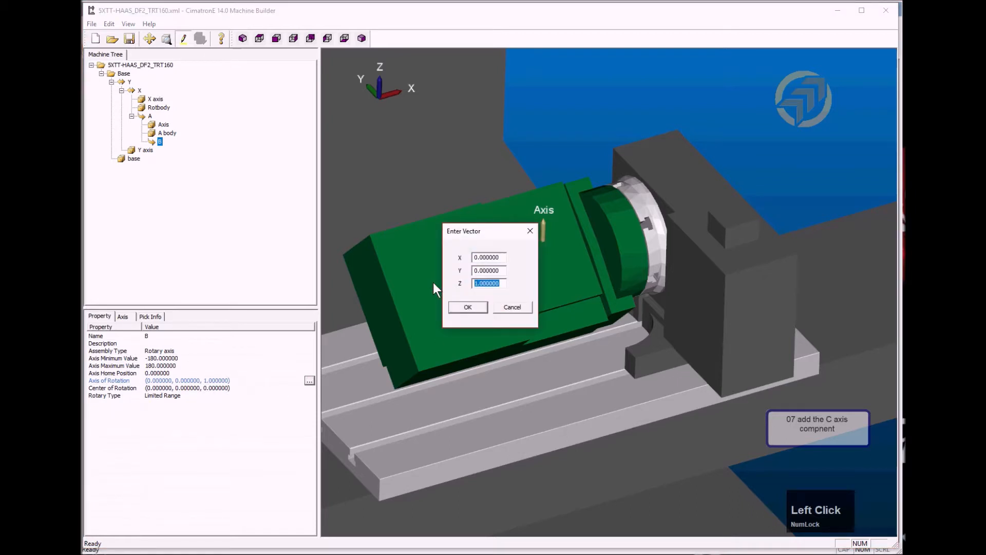
text(-1)
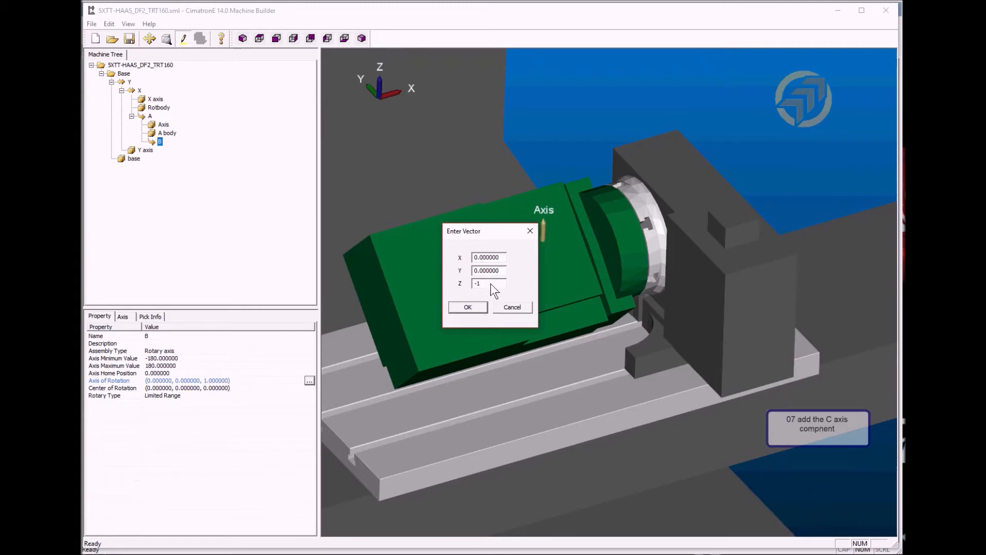
click(467, 307)
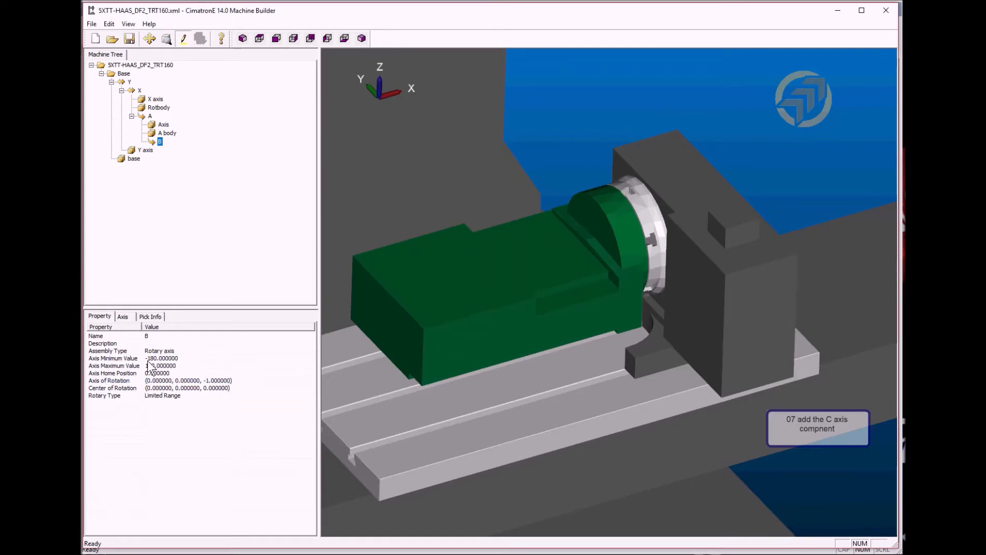
Change the B assembly's rotary type to Continues Simple
click(110, 397)
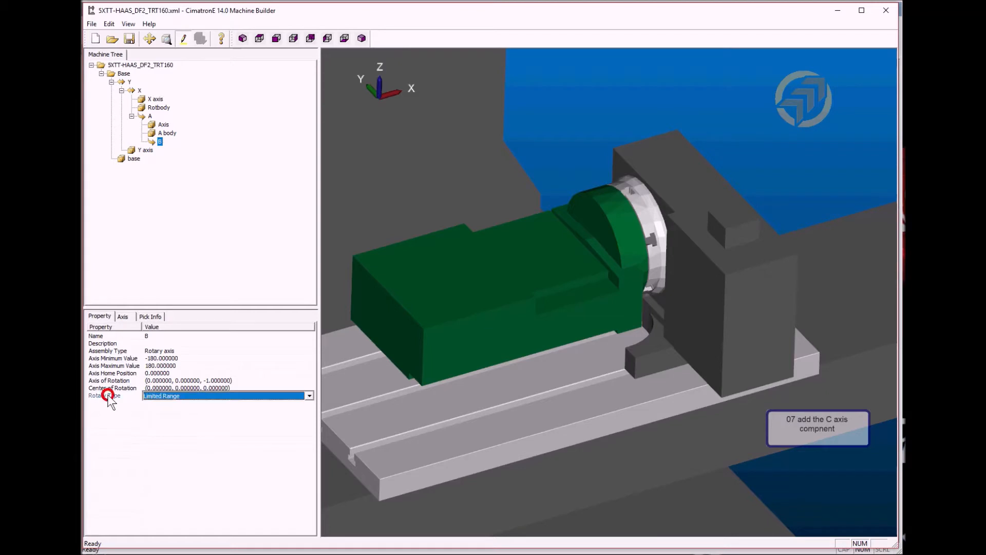
click(178, 396)
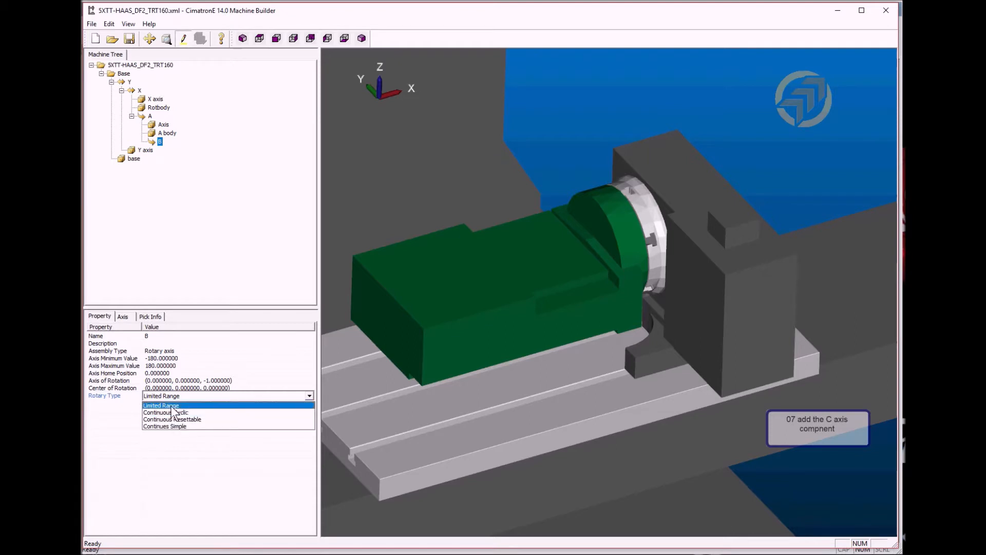
click(171, 405)
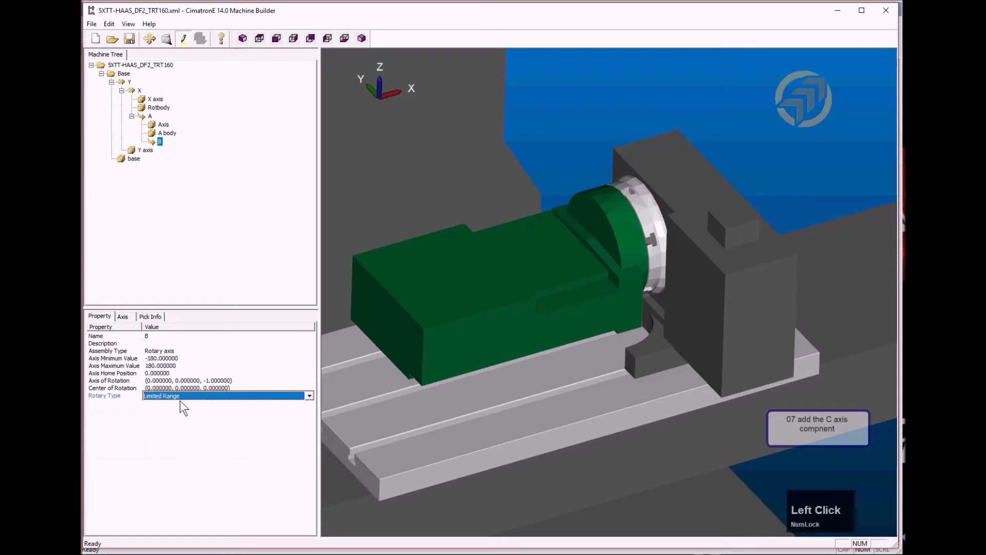
click(180, 398)
click(168, 424)
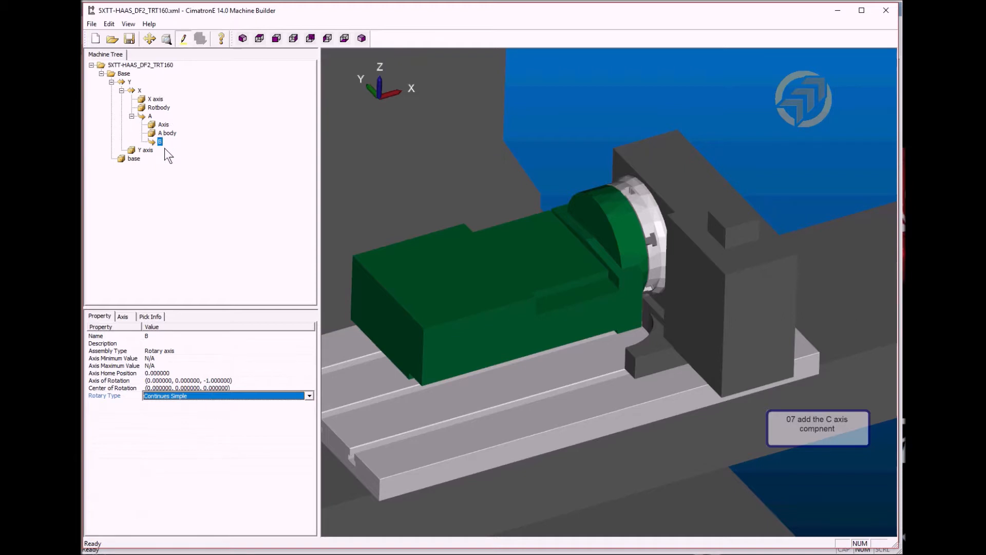
click(204, 429)
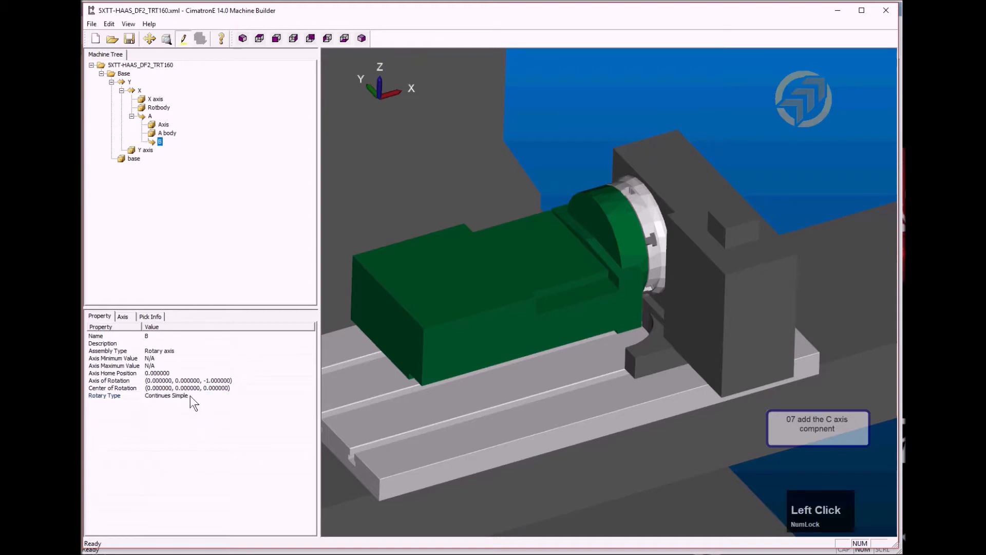
Add the mesh solid Table.stl under the B rotary assembly
right_click(161, 141)
click(207, 260)
click(310, 275)
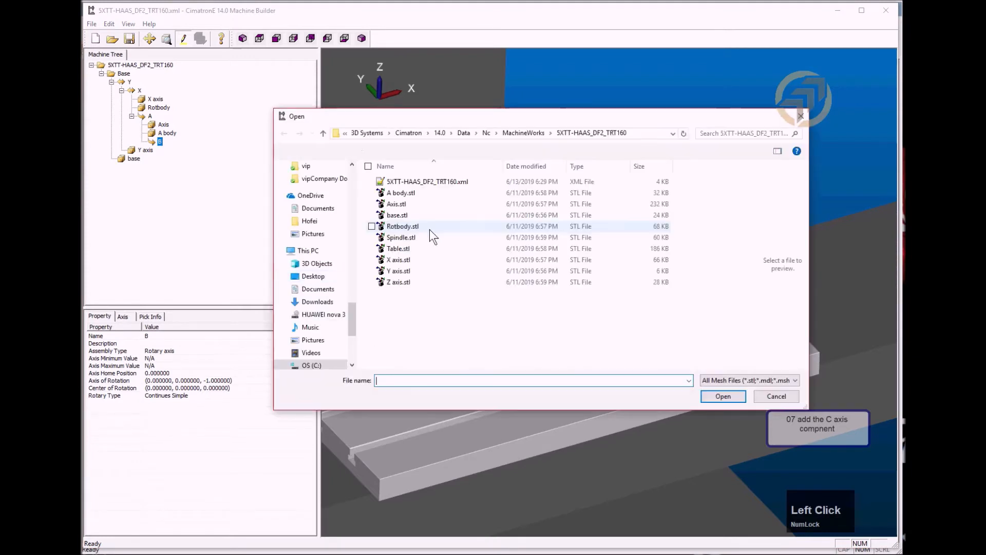
click(398, 249)
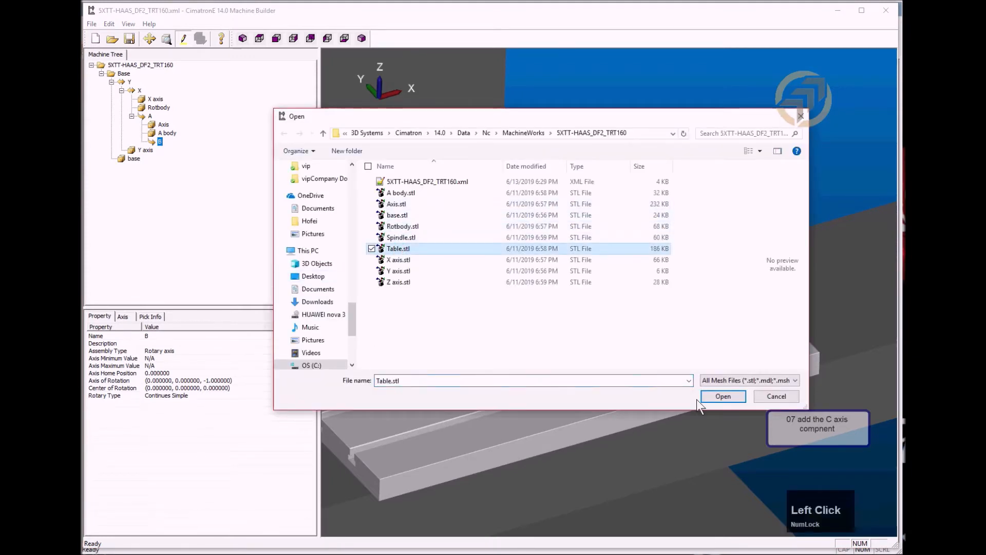
click(722, 396)
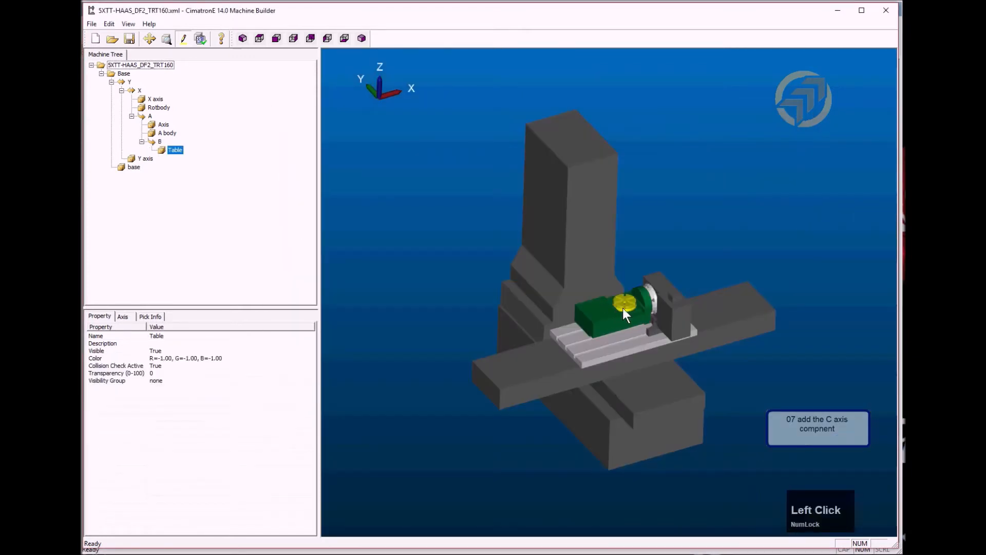
Jog the B axis to about -9.36 degrees to check how the round table rotates on the green body
scroll(623, 307, down, 3)
scroll(642, 318, down, 4)
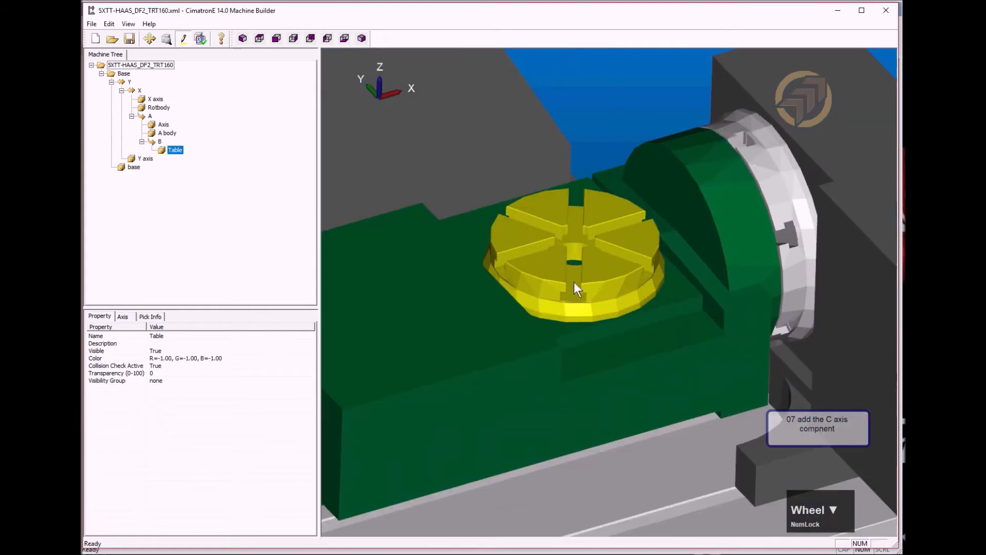
click(597, 129)
click(123, 316)
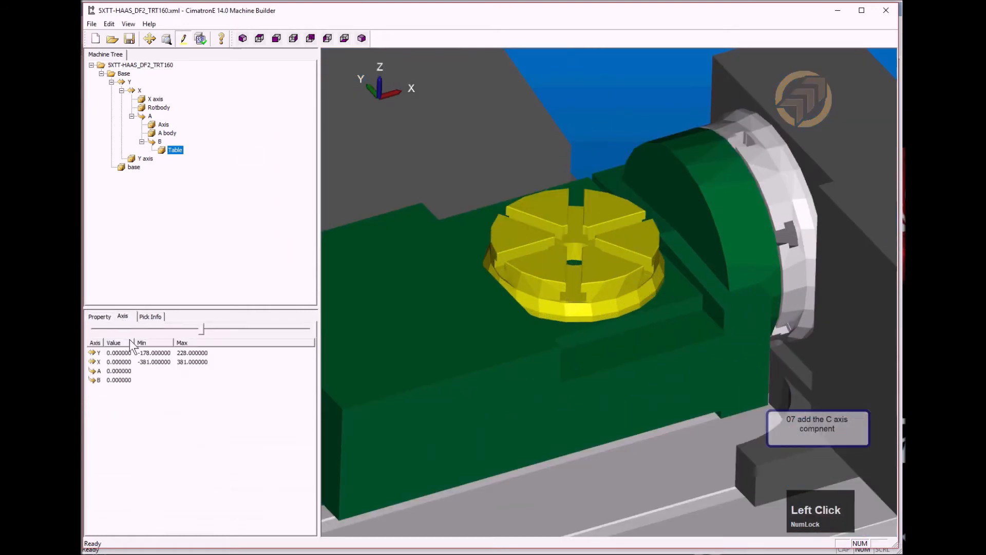
click(122, 381)
mouse_move(203, 328)
mouse_down()
mouse_move(255, 325)
mouse_move(93, 330)
mouse_move(242, 335)
mouse_move(197, 334)
mouse_up()
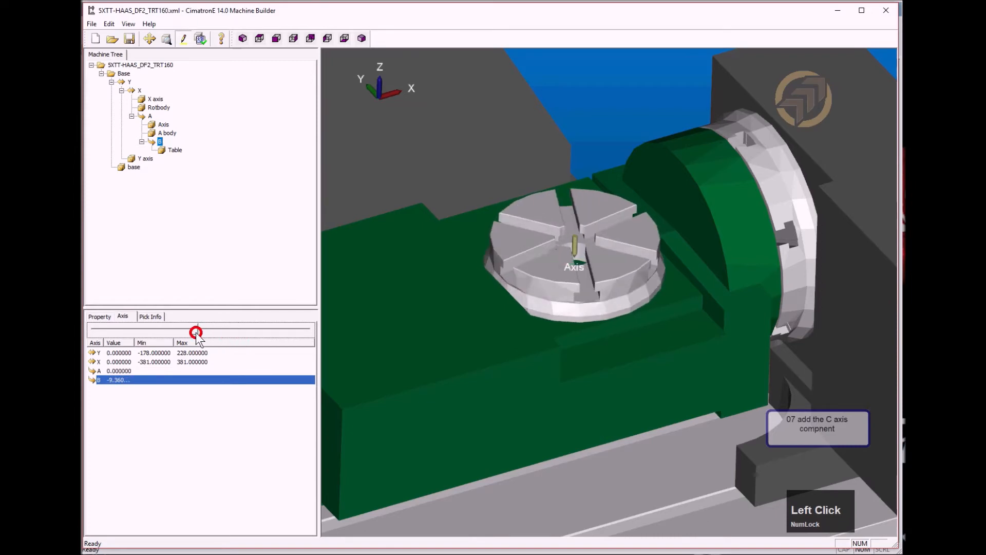
scroll(501, 338, down, 2)
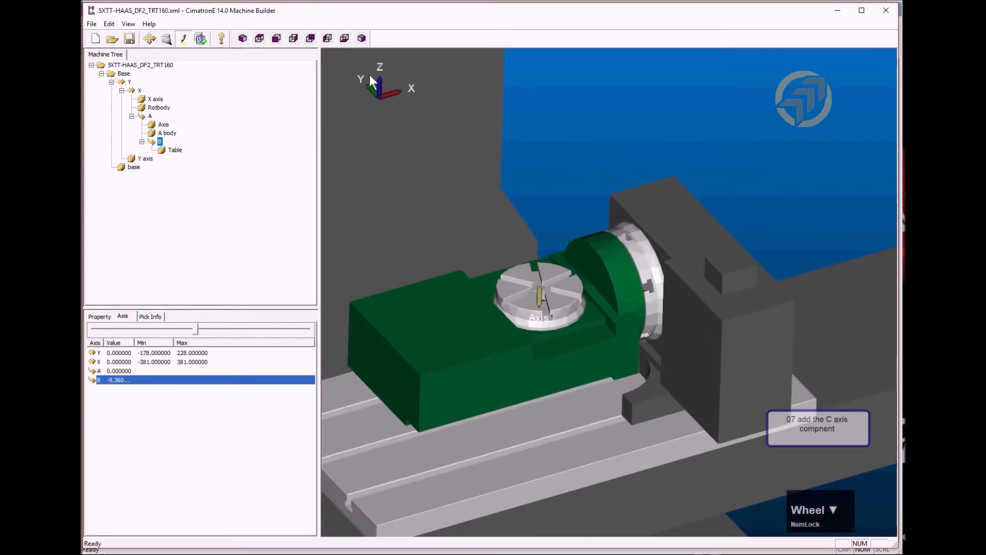
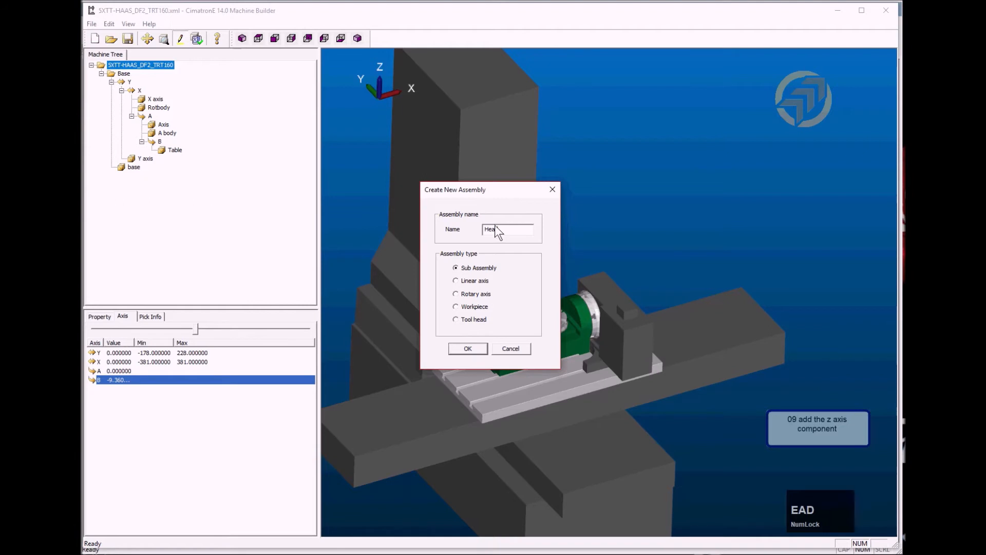
Finish creating the Head sub-assembly and add a linear axis assembly named Z beneath it
click(468, 348)
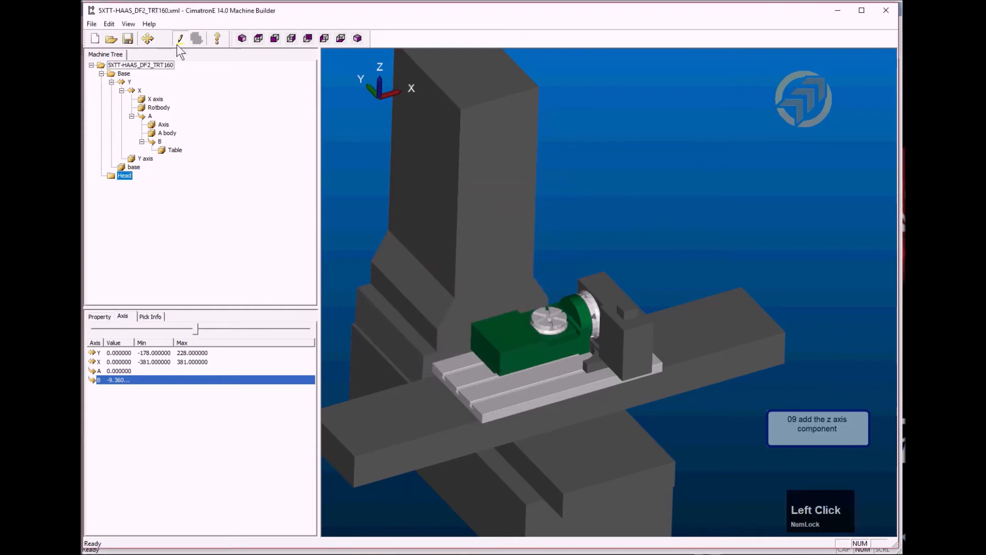
right_click(128, 176)
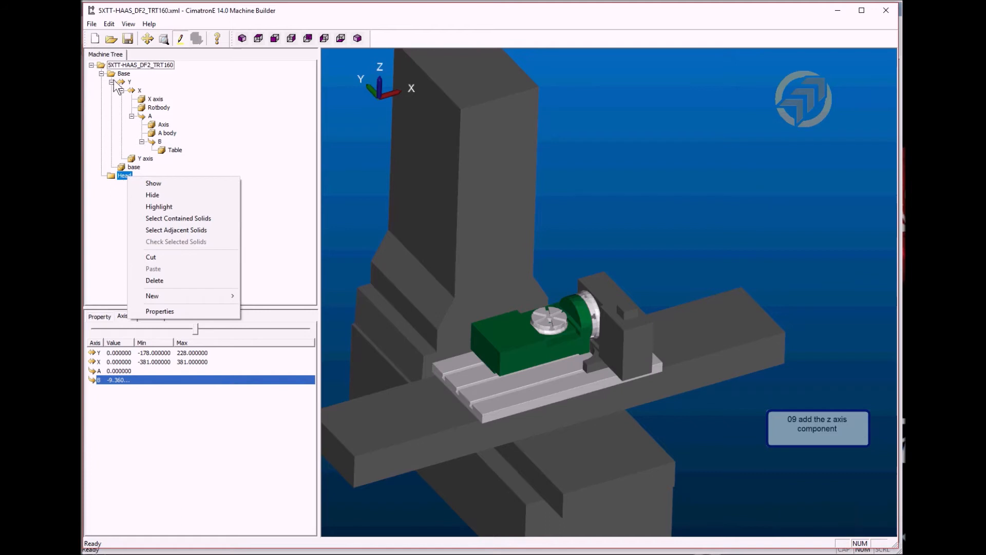
mouse_move(177, 297)
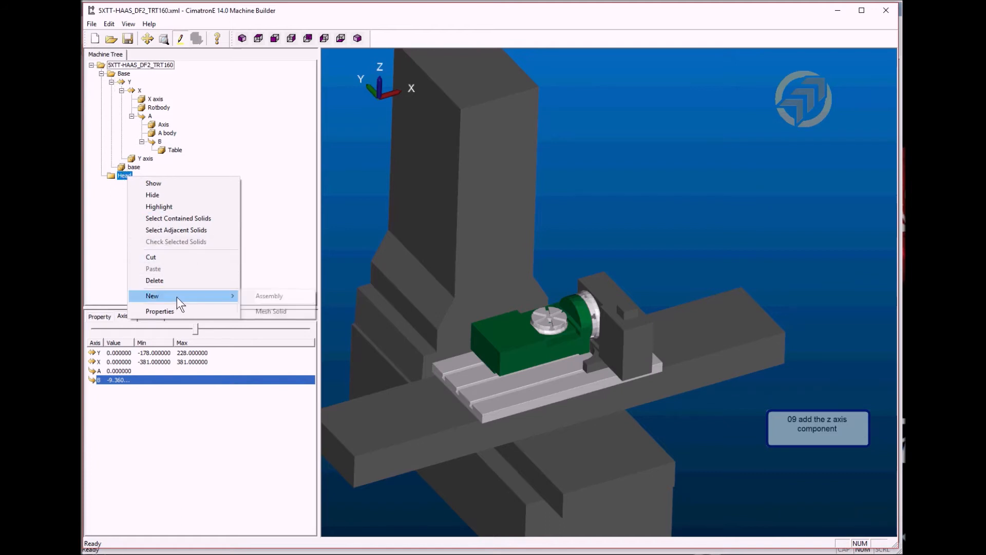
click(274, 295)
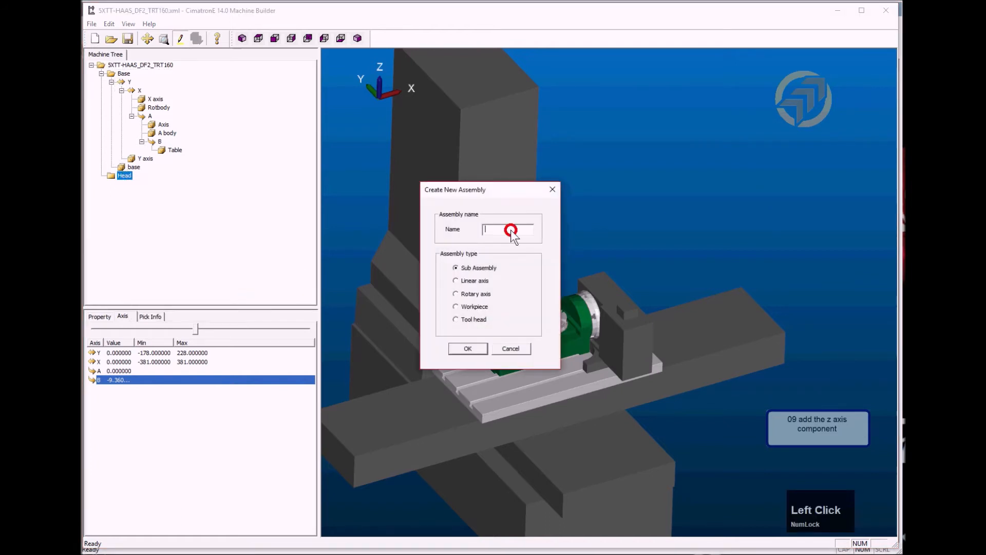
text(Z)
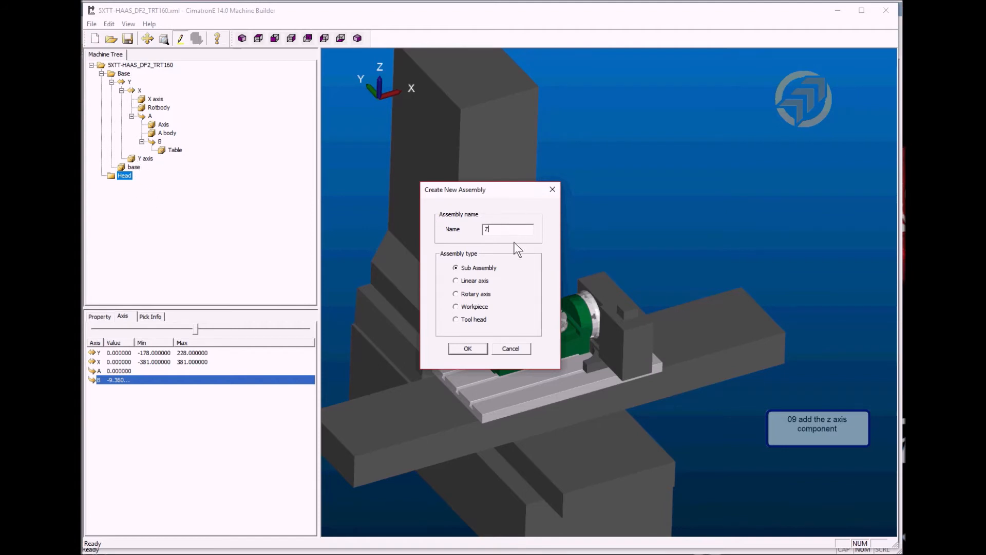
drag(513, 191, 295, 115)
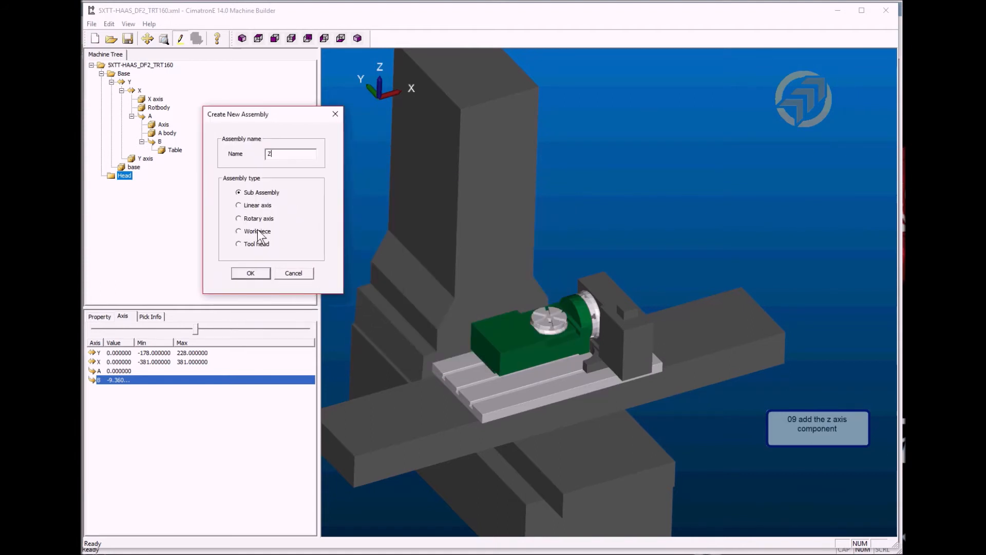
click(259, 206)
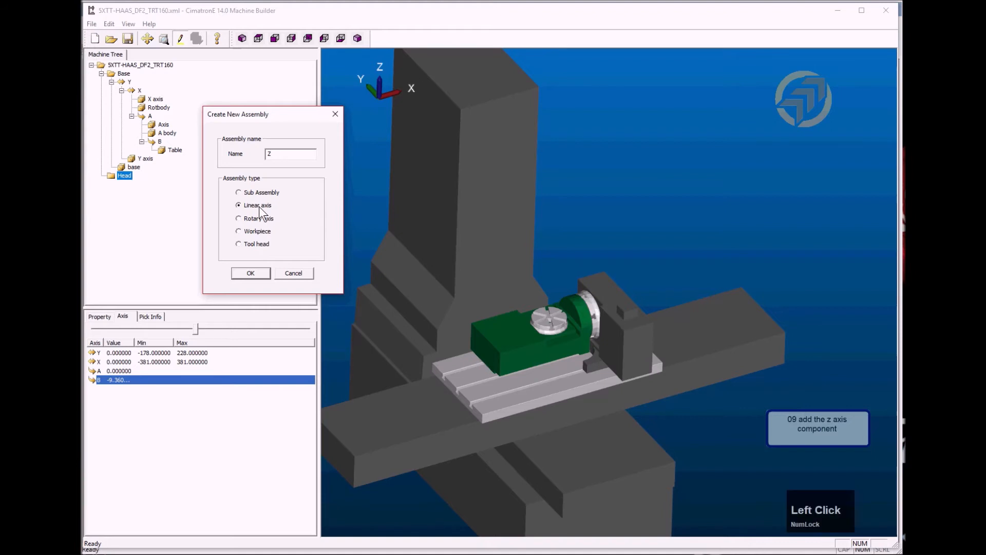
click(254, 271)
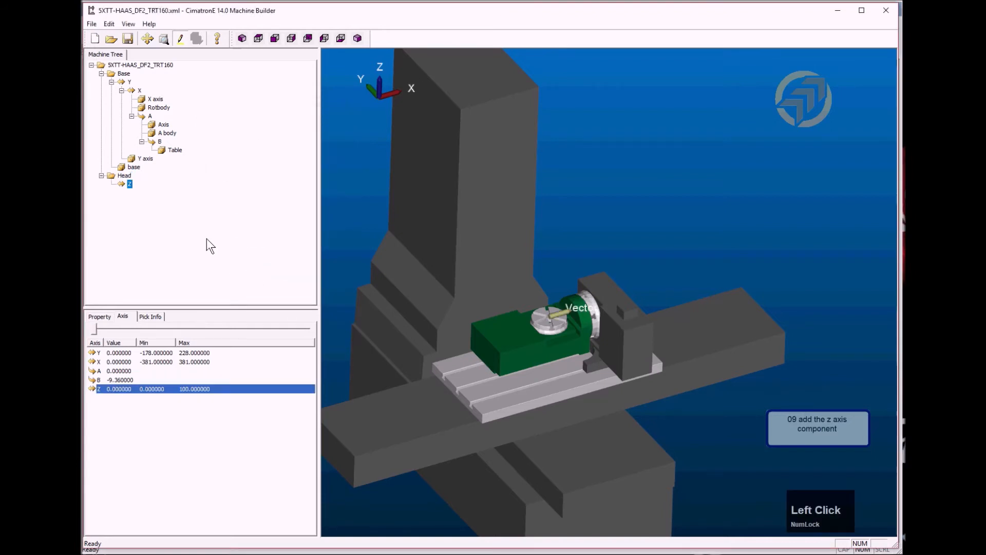
Add the mesh solid Z axis.stl under the Z linear assembly
right_click(131, 181)
click(191, 300)
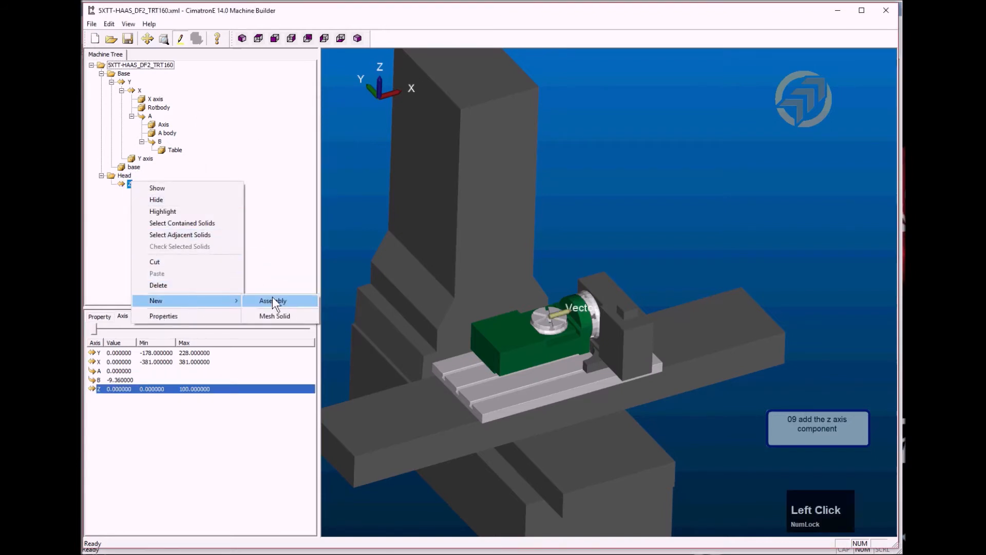
click(279, 316)
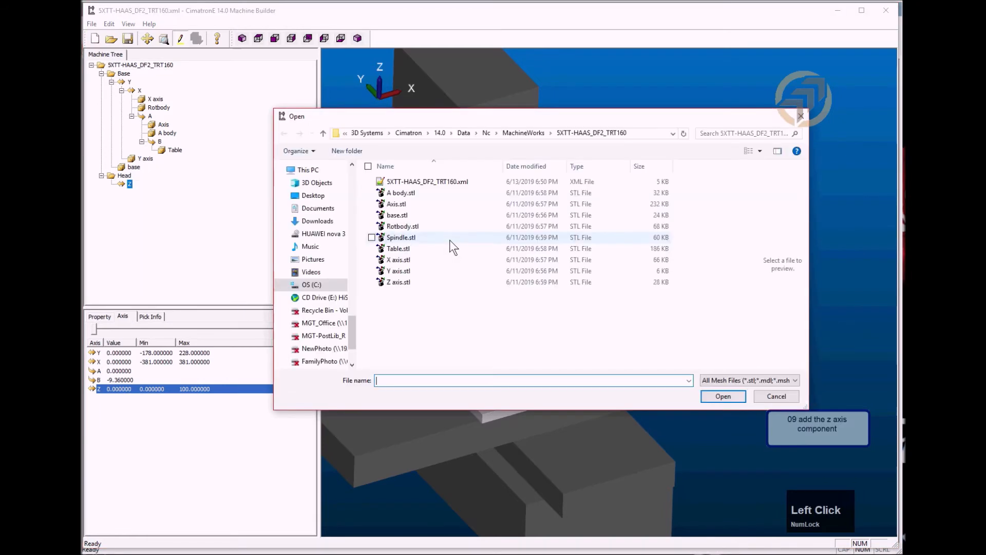
click(402, 282)
click(717, 399)
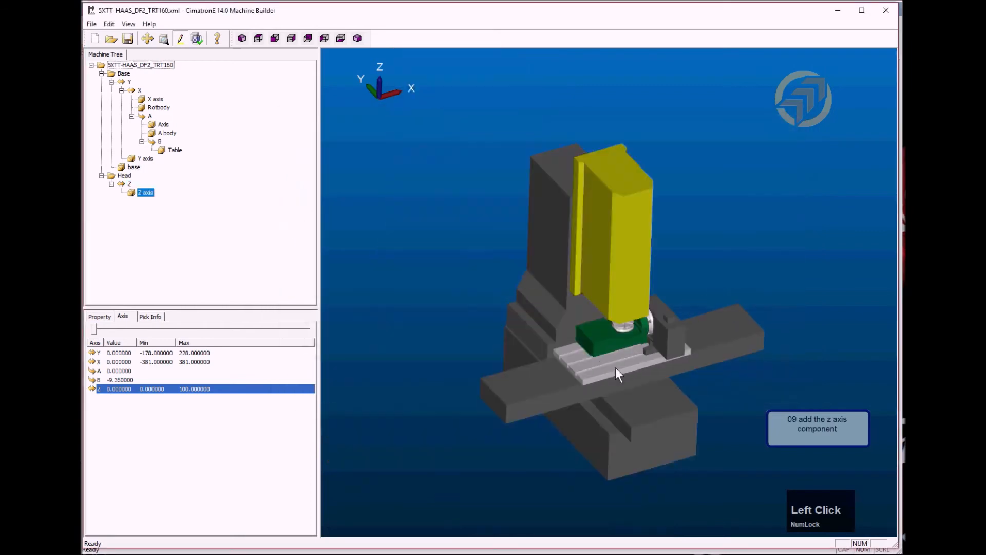
Color the Z axis solid dark blue
scroll(655, 294, down, 2)
scroll(569, 378, up, 3)
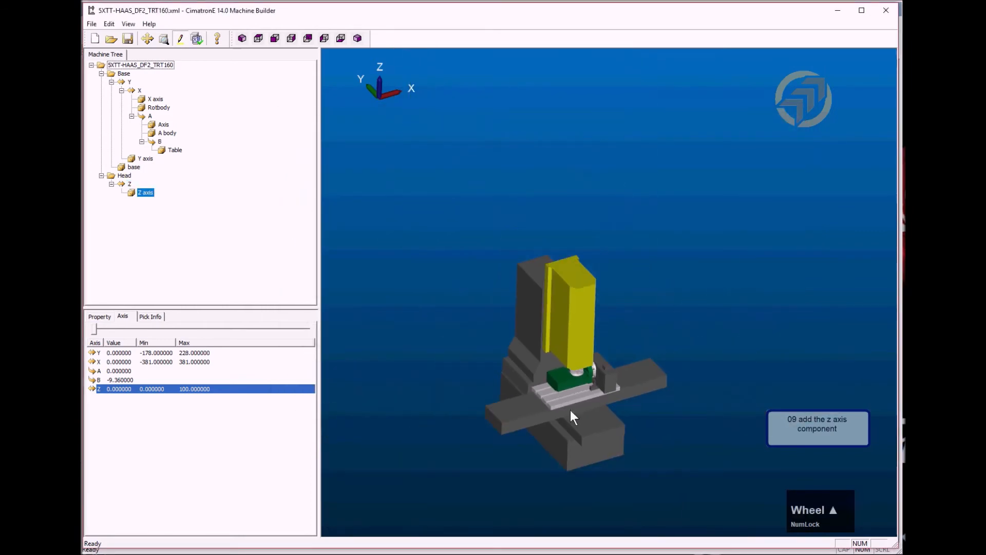
scroll(570, 410, down, 5)
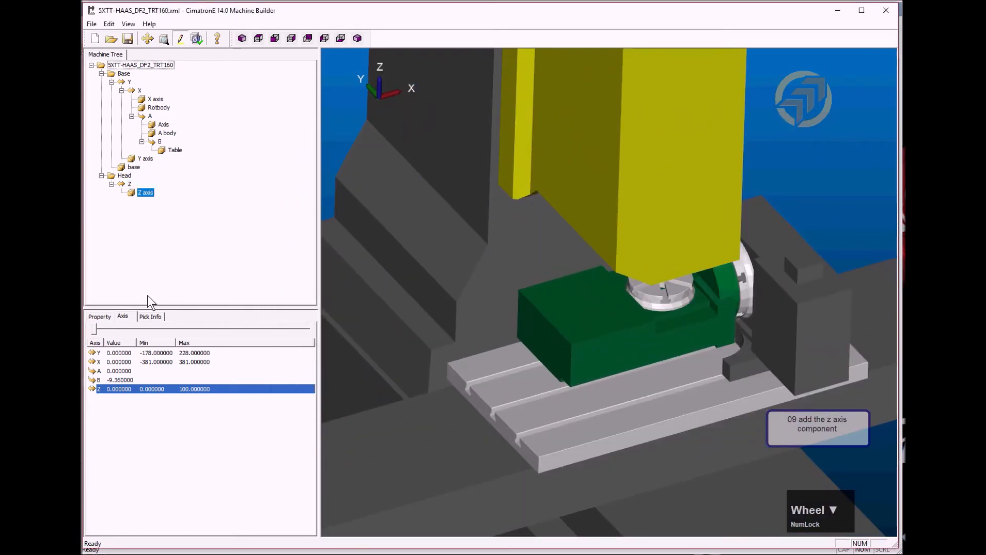
click(99, 317)
click(185, 359)
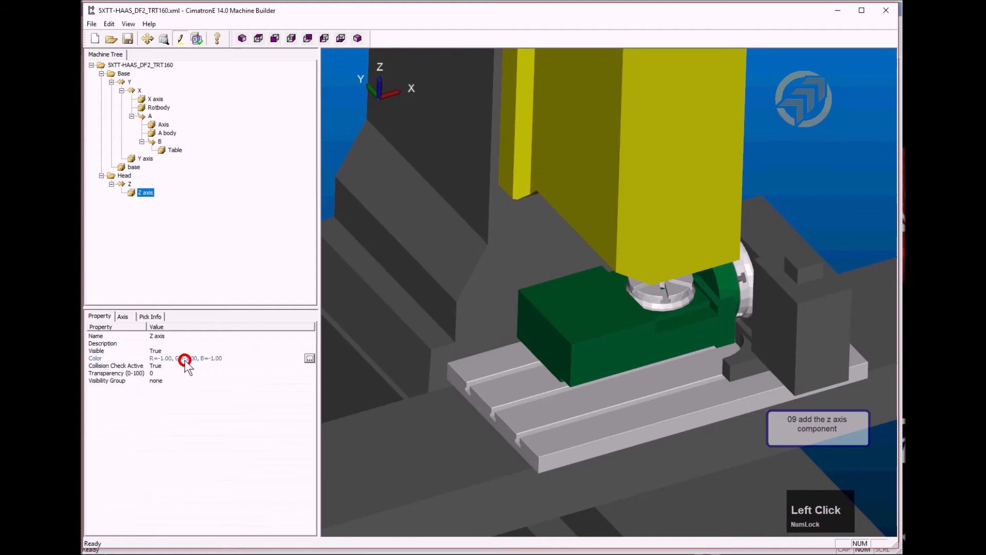
click(309, 358)
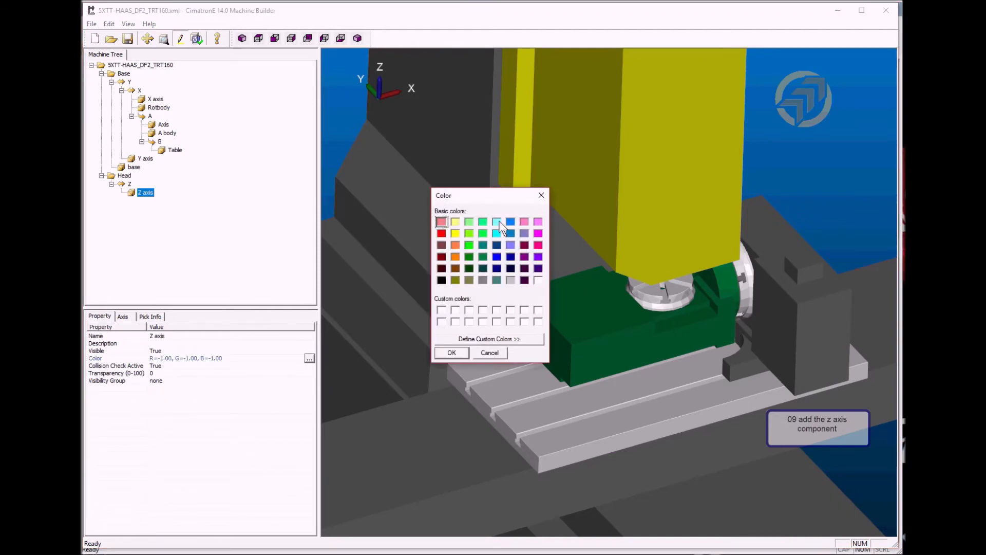
click(510, 257)
click(450, 353)
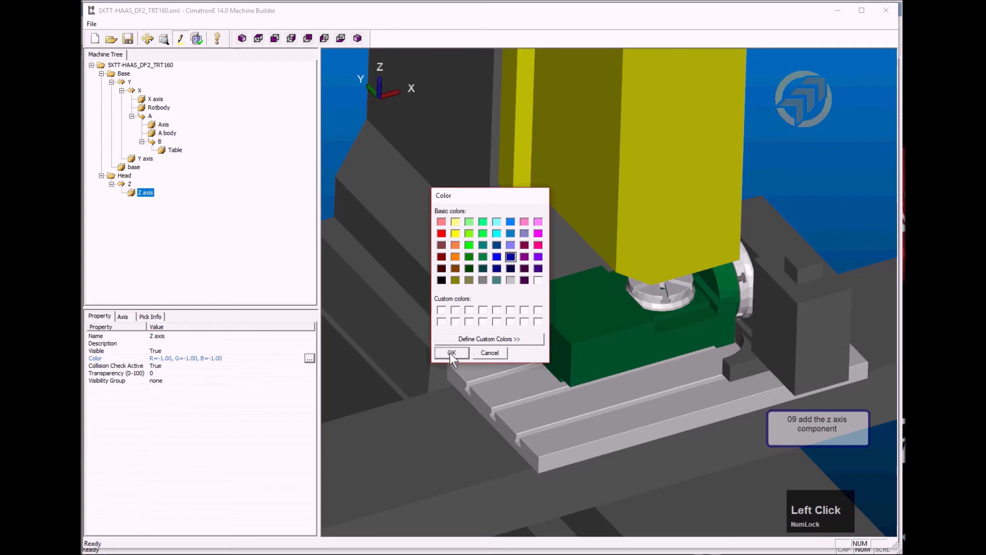
Assign the Z axis solid to the Head visibility group
click(179, 358)
click(173, 365)
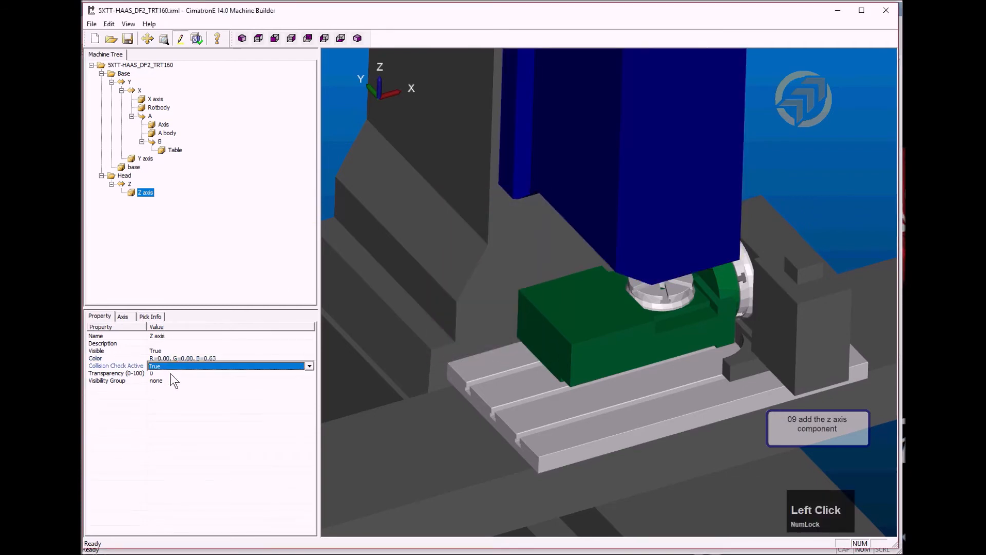
click(171, 380)
click(169, 379)
click(162, 397)
click(168, 402)
Add the mesh solid Spindle.stl under the Z linear assembly
click(130, 183)
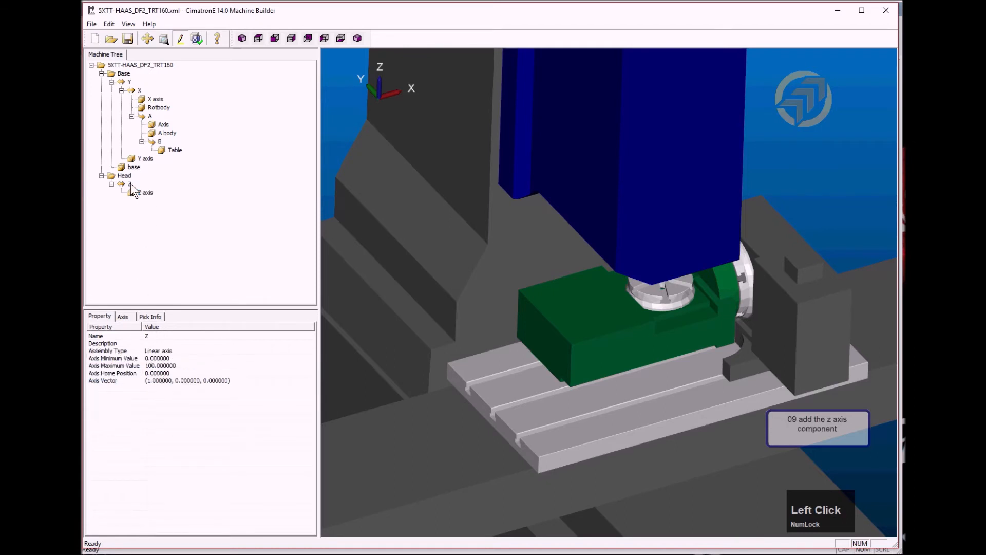
right_click(131, 183)
click(189, 301)
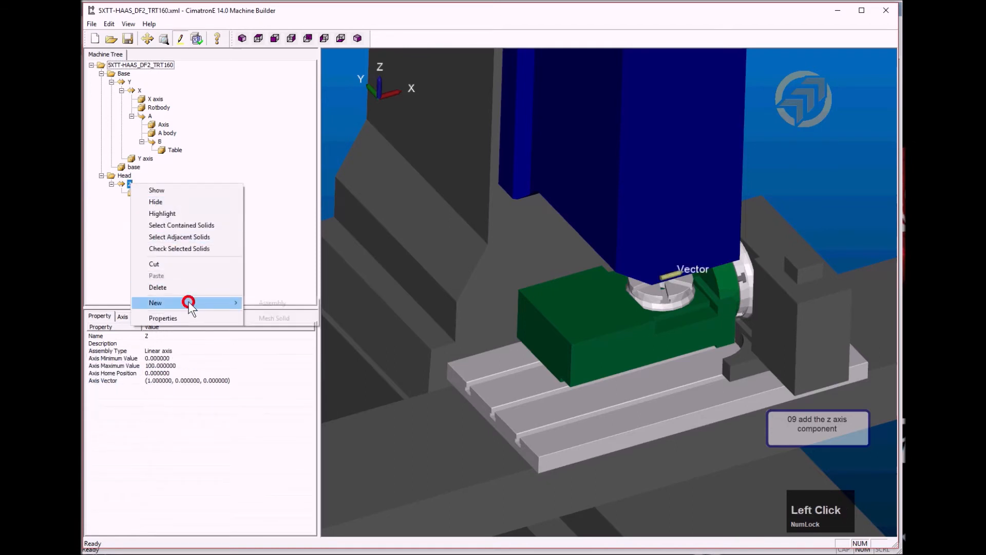
click(279, 318)
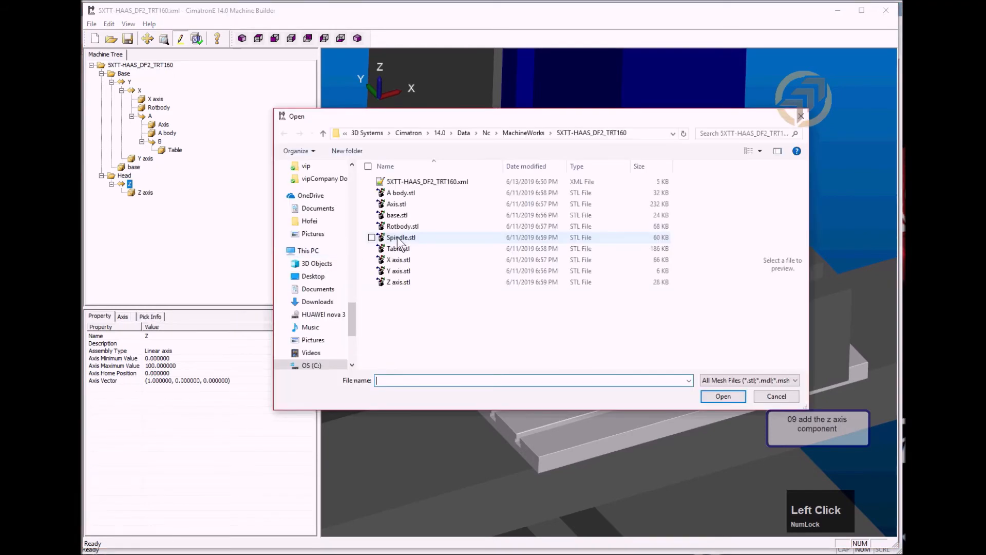
click(401, 238)
click(724, 396)
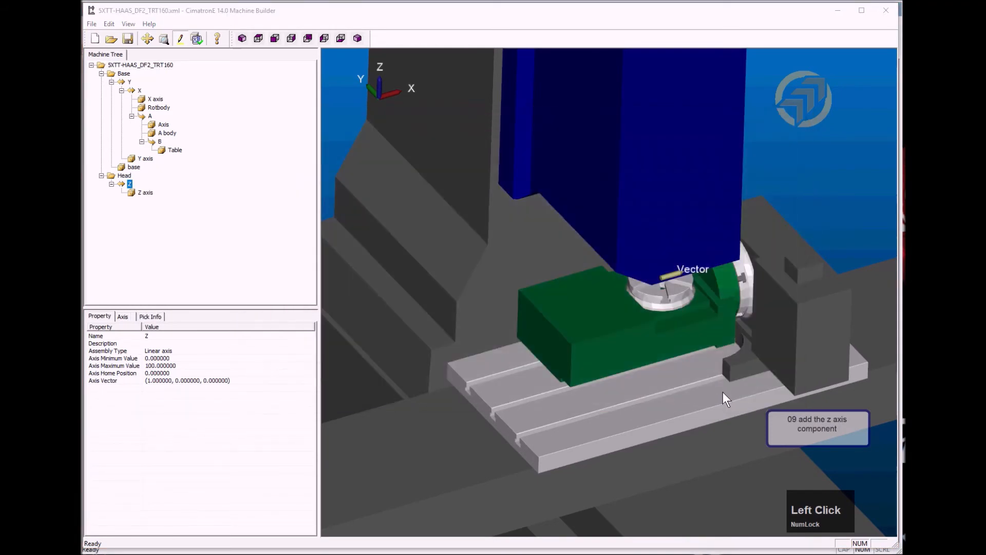
Color the Spindle solid medium blue (R=0.00, G=0.50, B=0.75)
scroll(723, 393, down, 5)
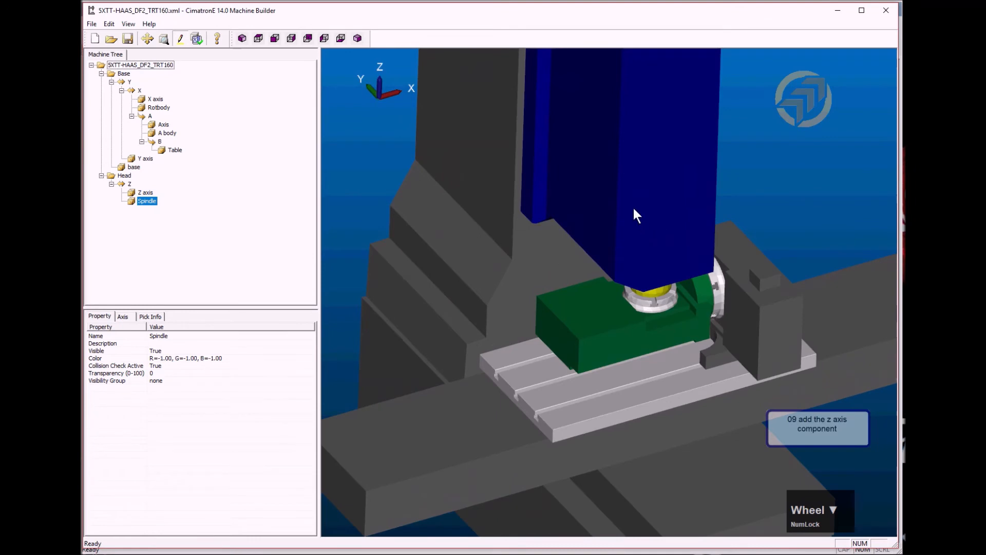
middle_click(590, 214)
drag(612, 203, 609, 180)
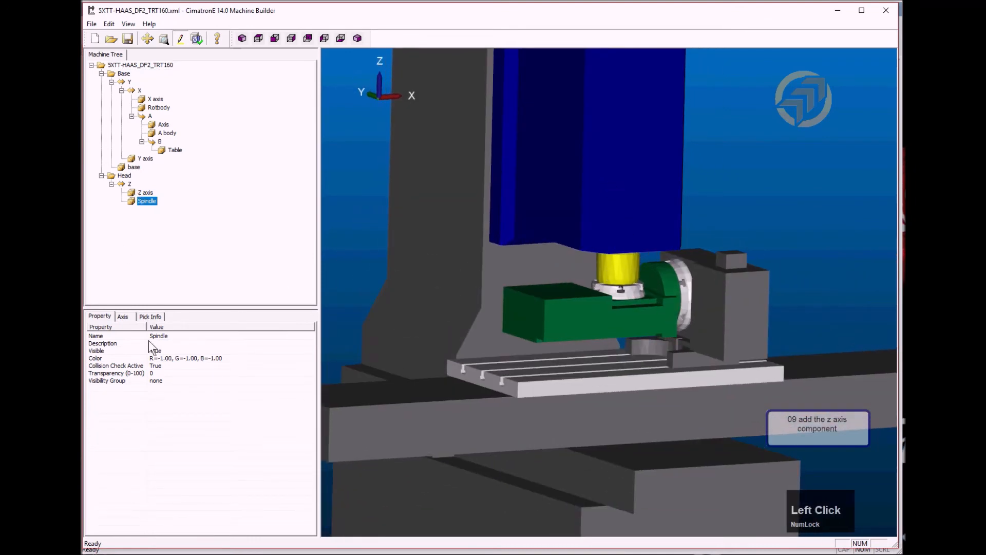
click(172, 359)
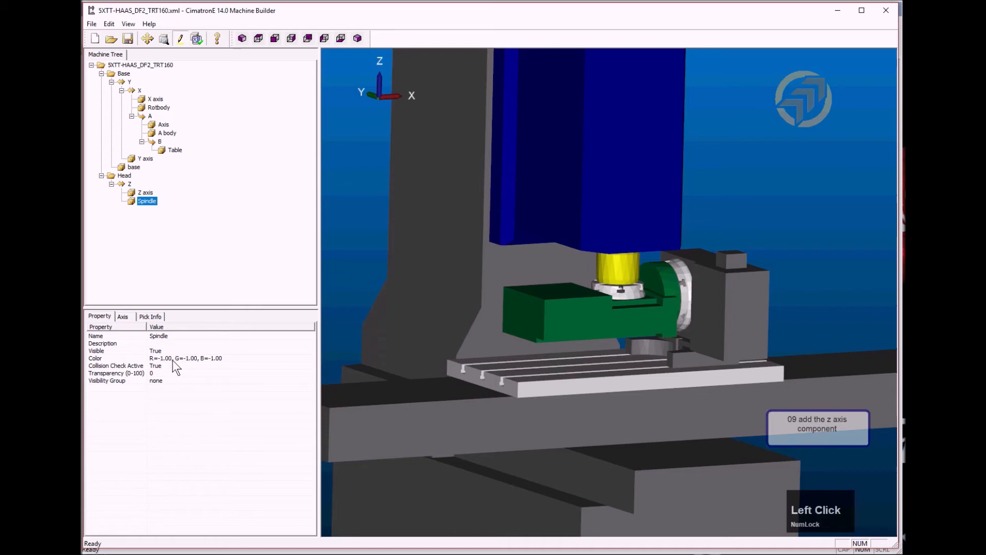
click(308, 358)
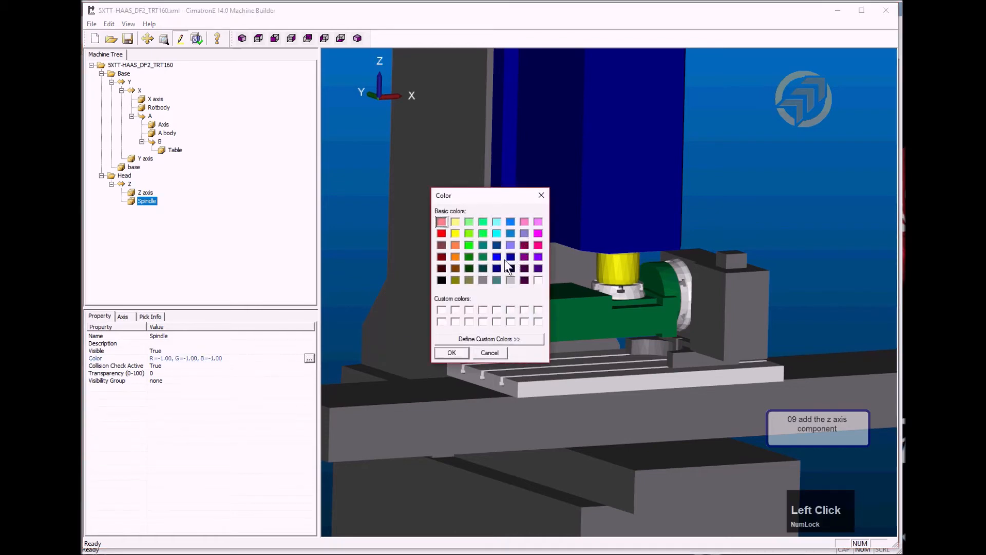
click(511, 233)
click(452, 352)
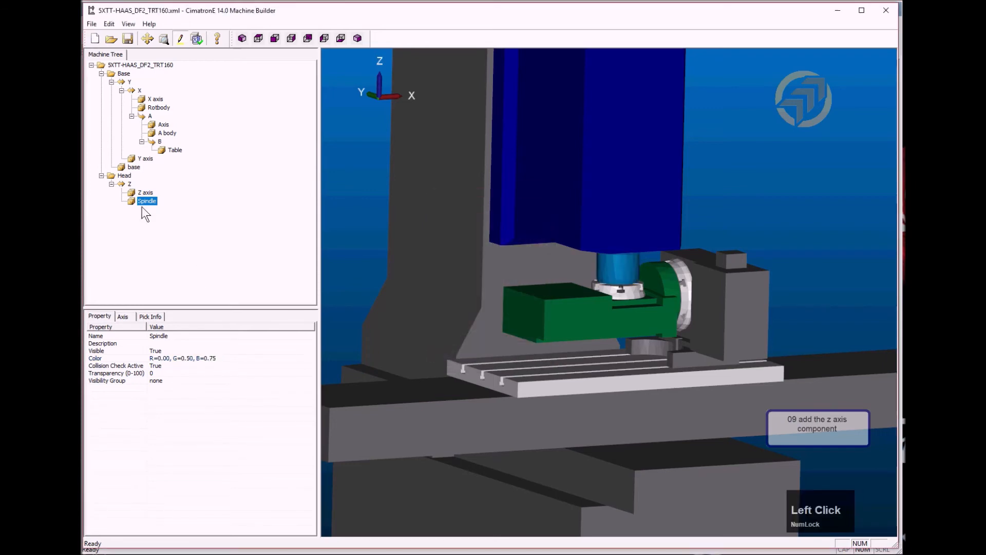
Assign the Spindle solid to the Head visibility group
click(153, 365)
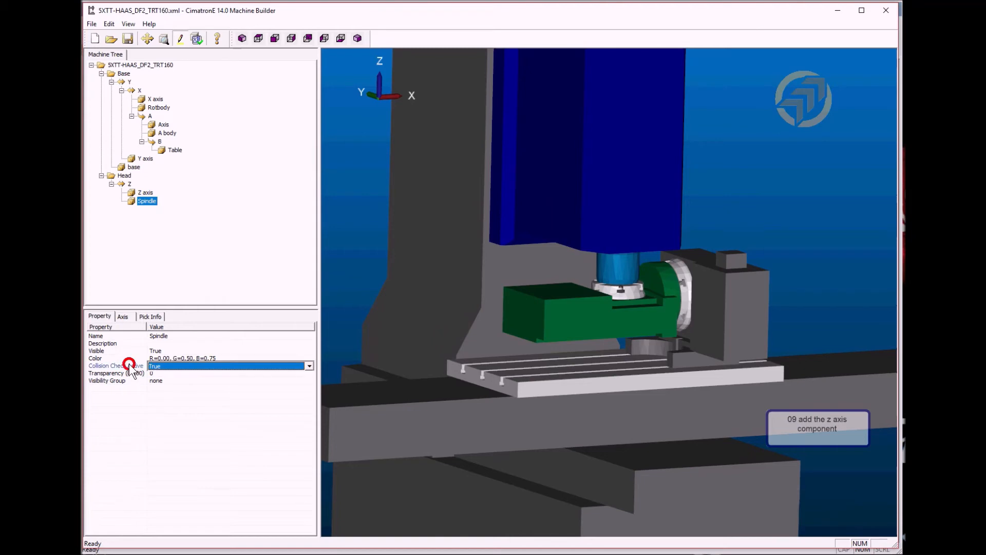
click(165, 380)
click(164, 397)
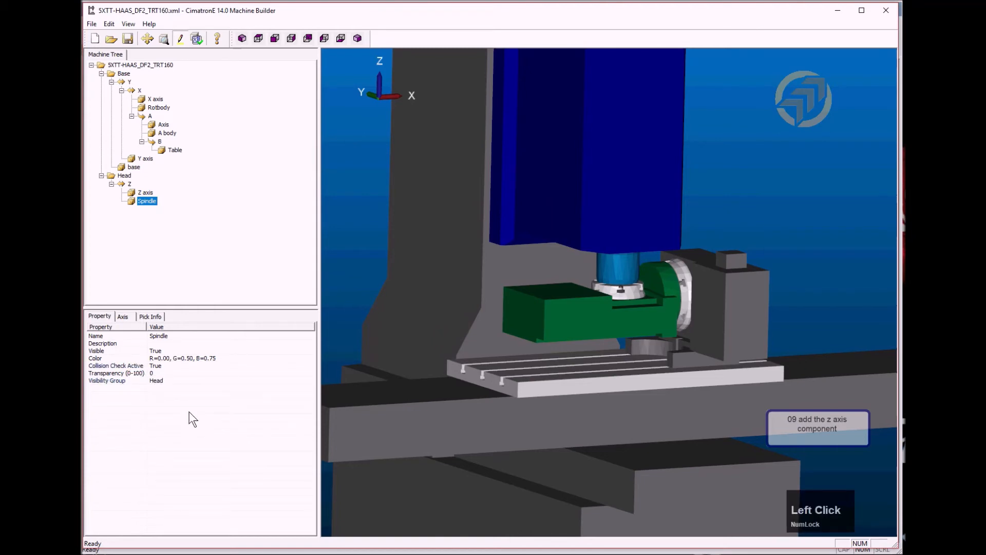
Set the Z assembly's axis vector to X 0, Y 0, Z 1 and display its direction on the model
drag(600, 258, 590, 186)
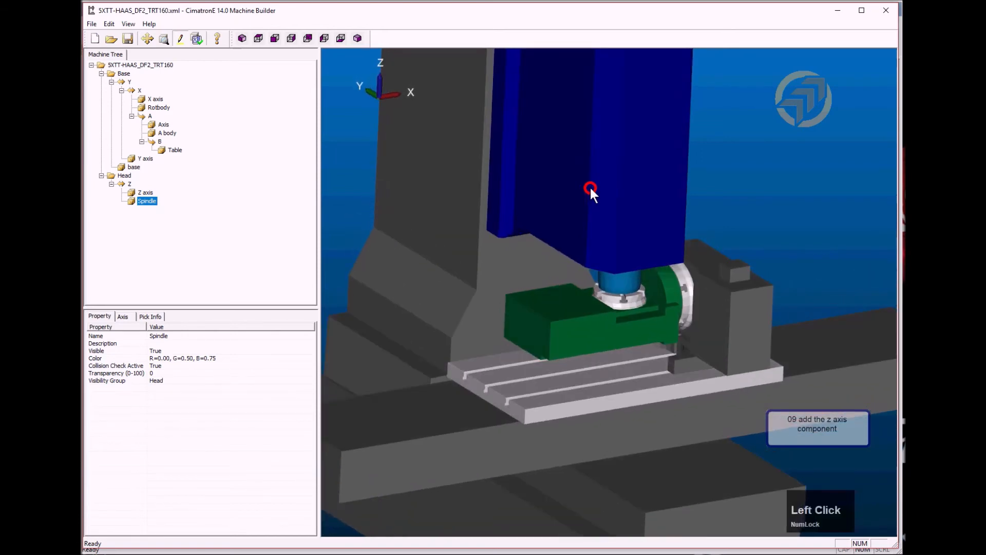
click(130, 184)
click(114, 380)
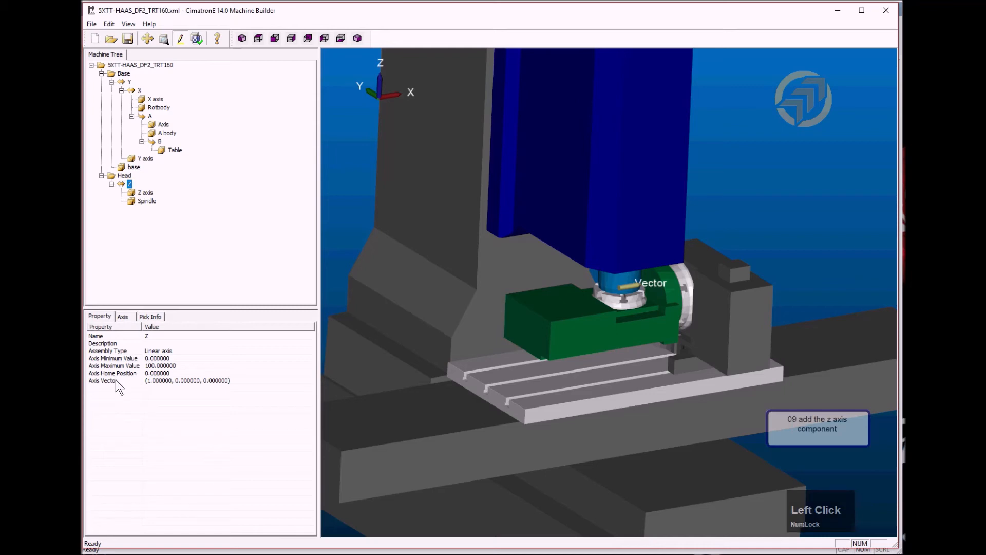
click(309, 381)
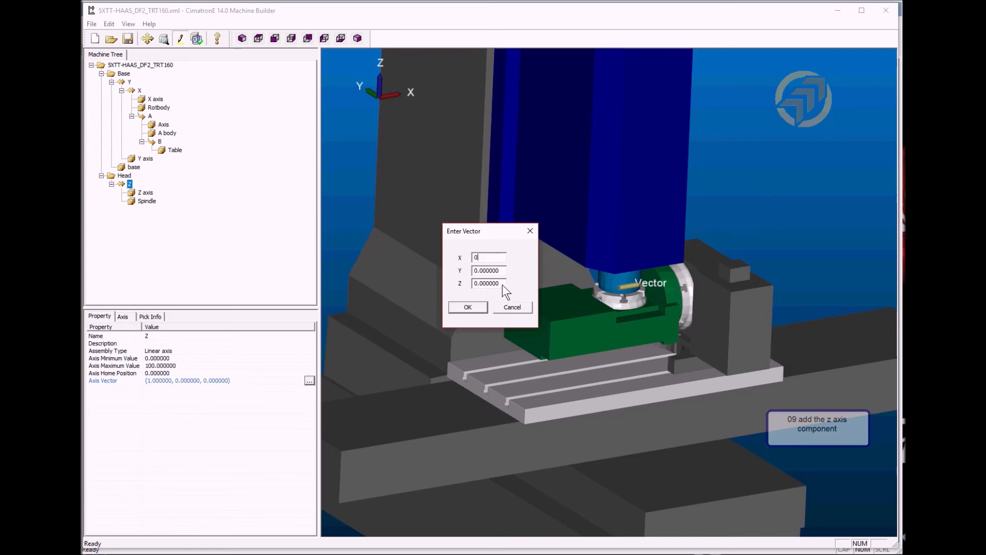
drag(503, 285, 427, 279)
text(1)
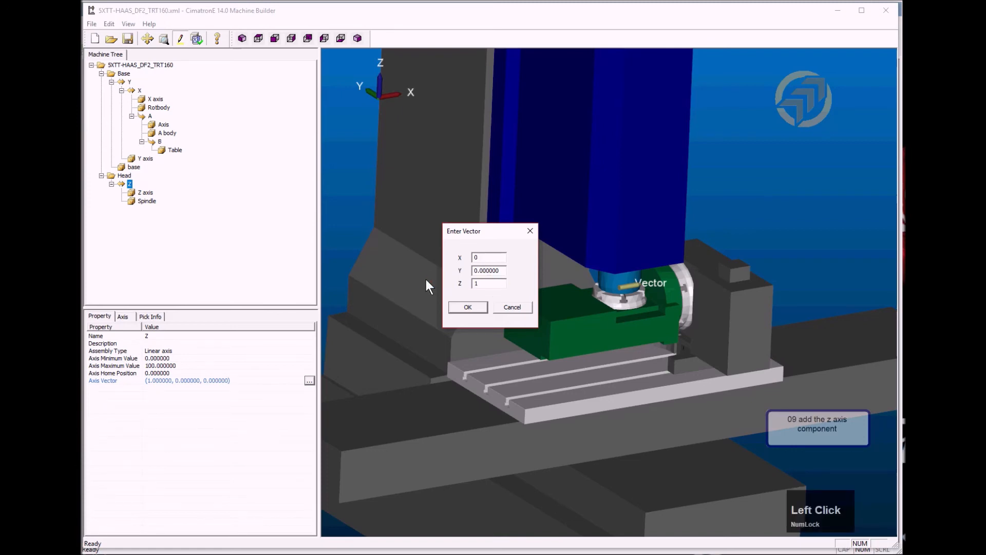
click(459, 308)
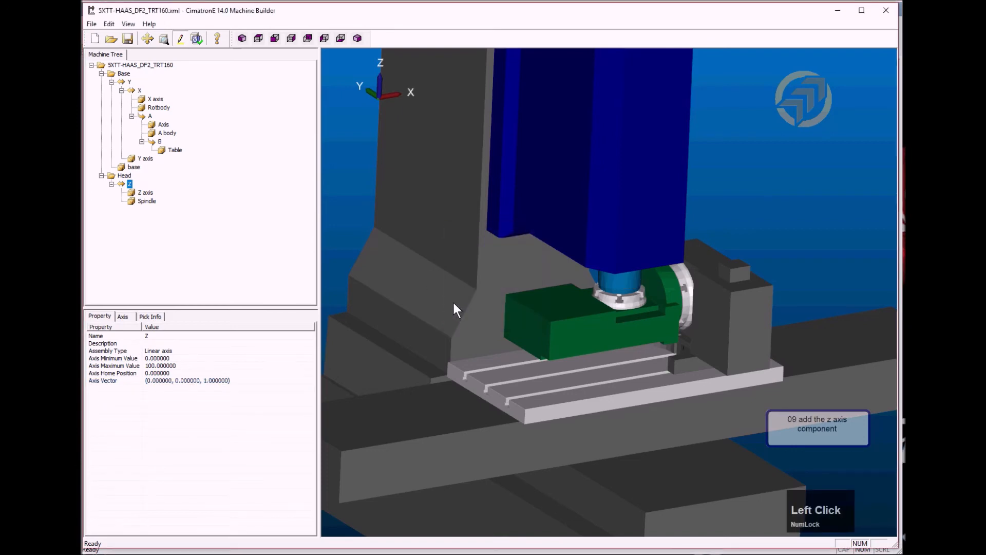
click(129, 184)
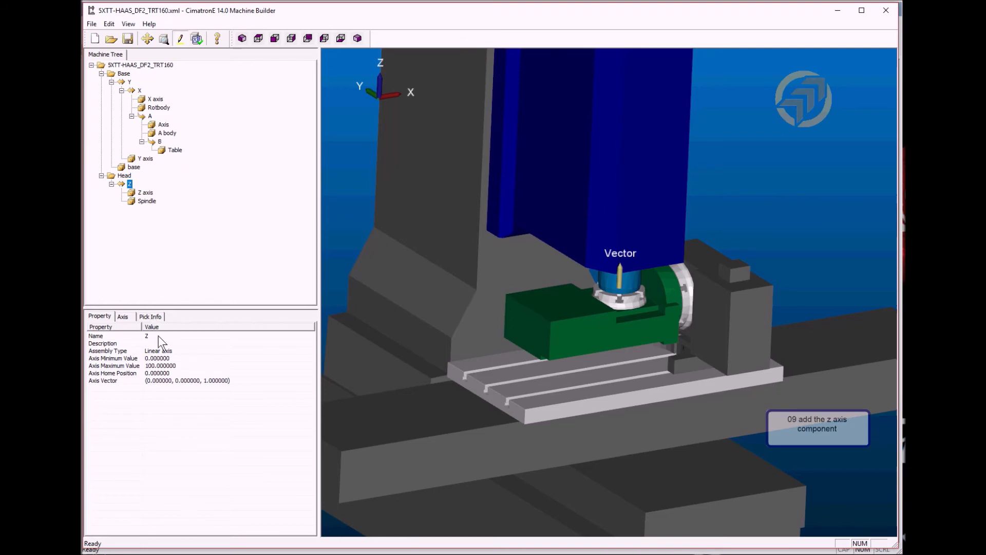
Consult the machine configuration presentation for the tilt rotary height offset and the Z axis limits relative to the table center
click(125, 359)
click(124, 365)
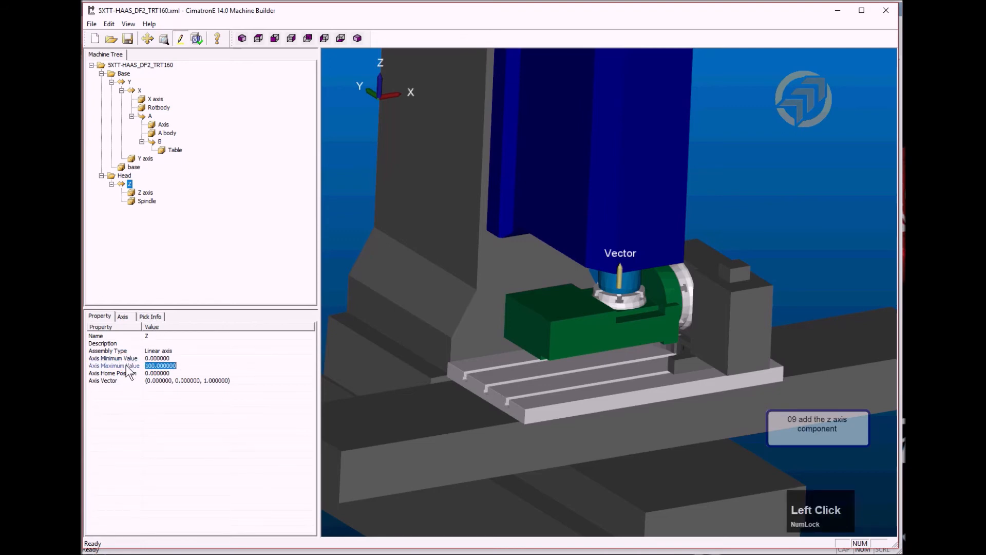
drag(985, 88, 539, 24)
click(184, 406)
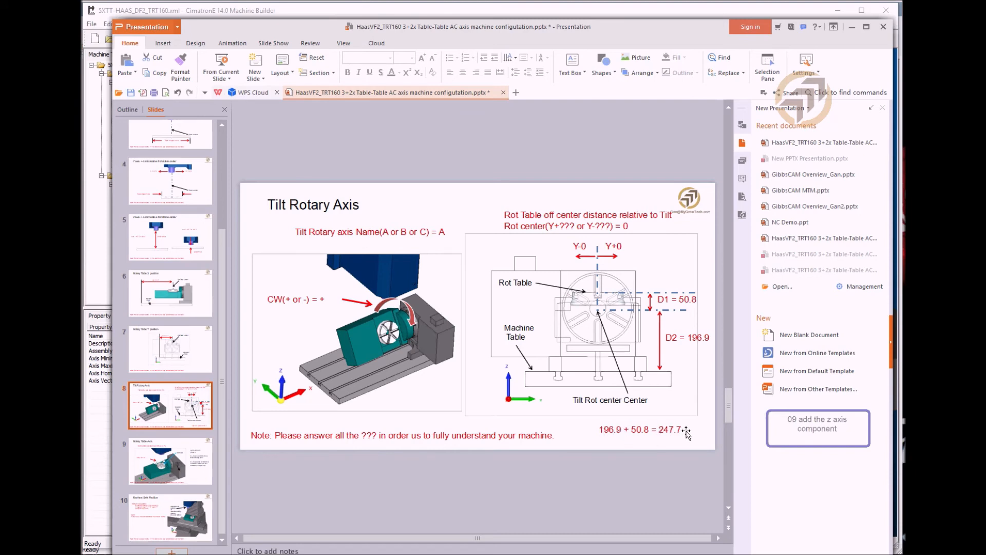
click(175, 231)
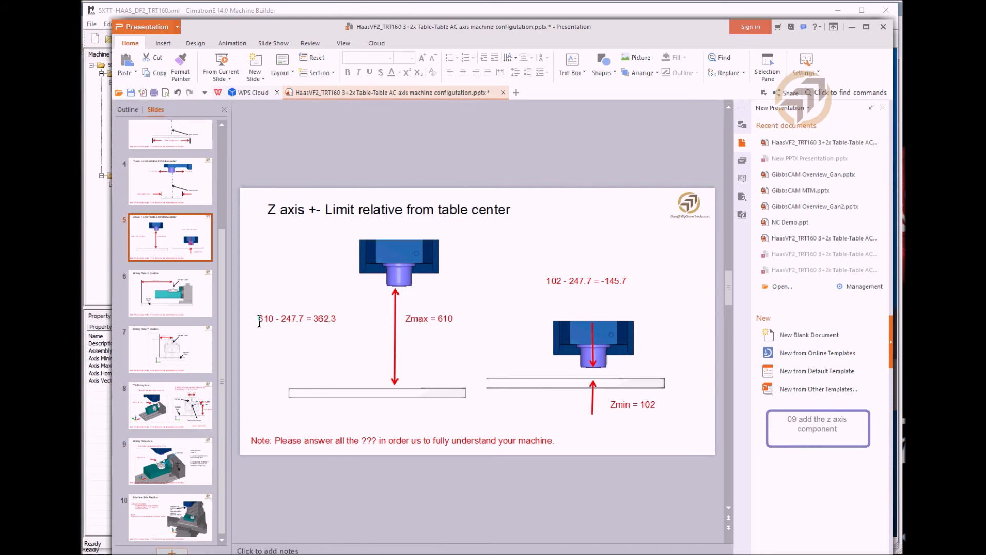
click(314, 318)
click(381, 334)
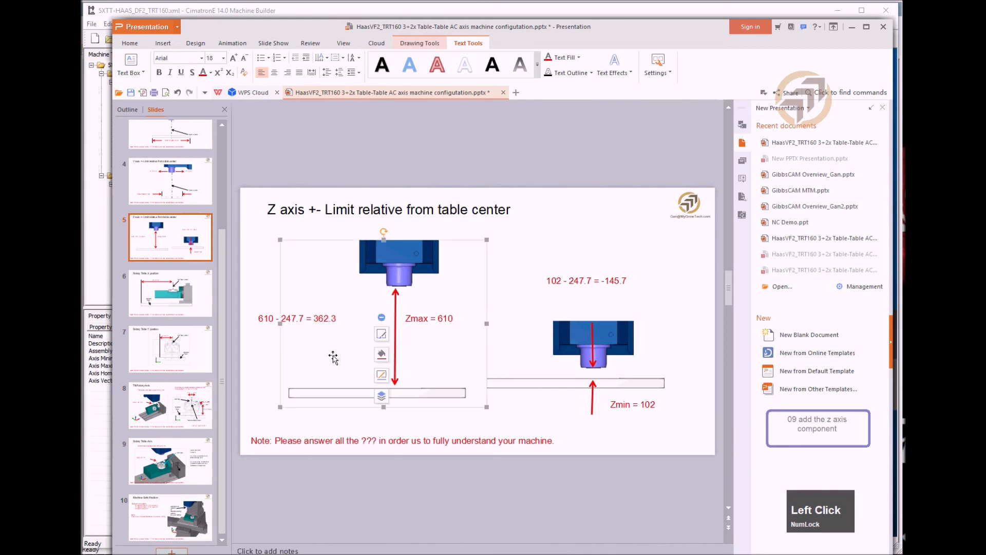
click(571, 424)
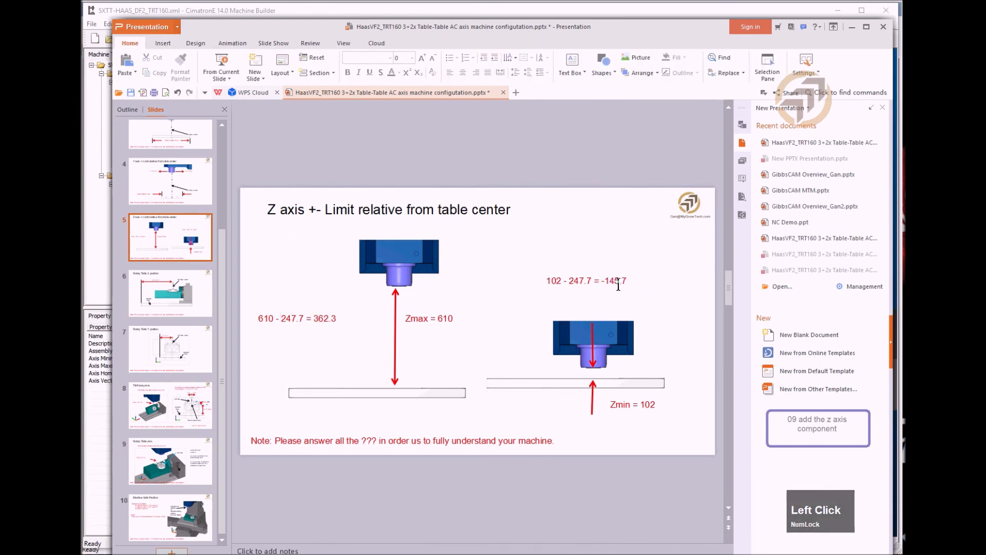
drag(594, 27, 985, 77)
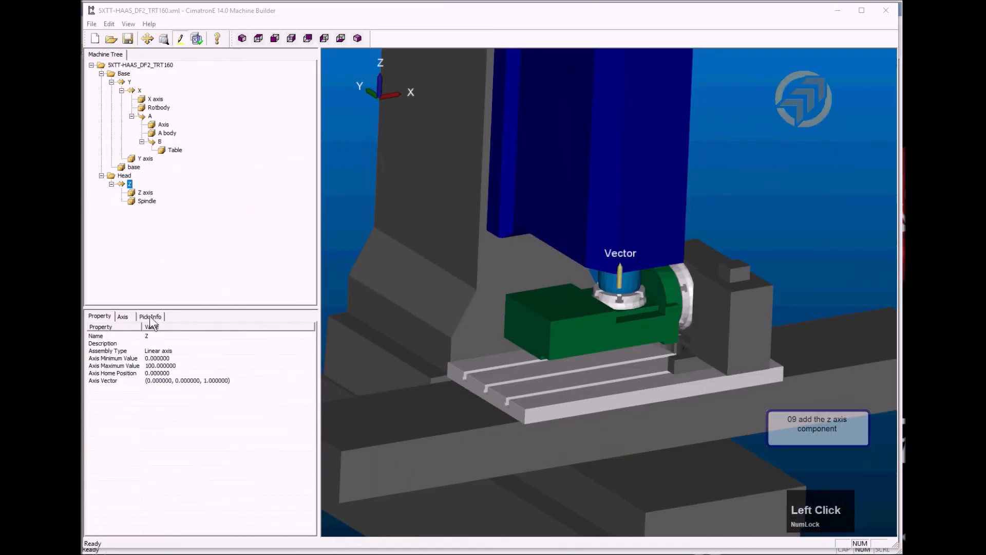
Set the Z assembly's travel limits to a maximum of 362.3 and a minimum of -145.7
click(180, 365)
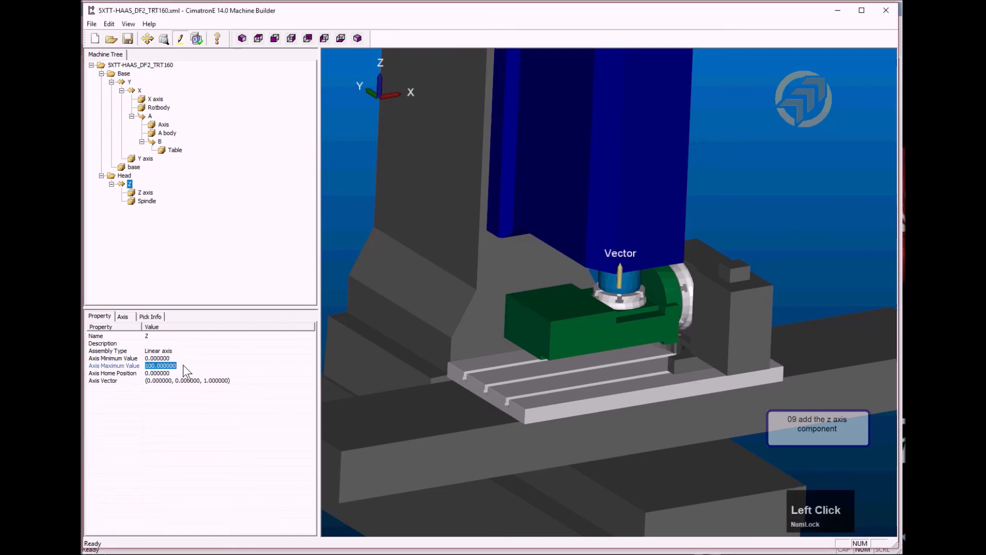
text(362.3)
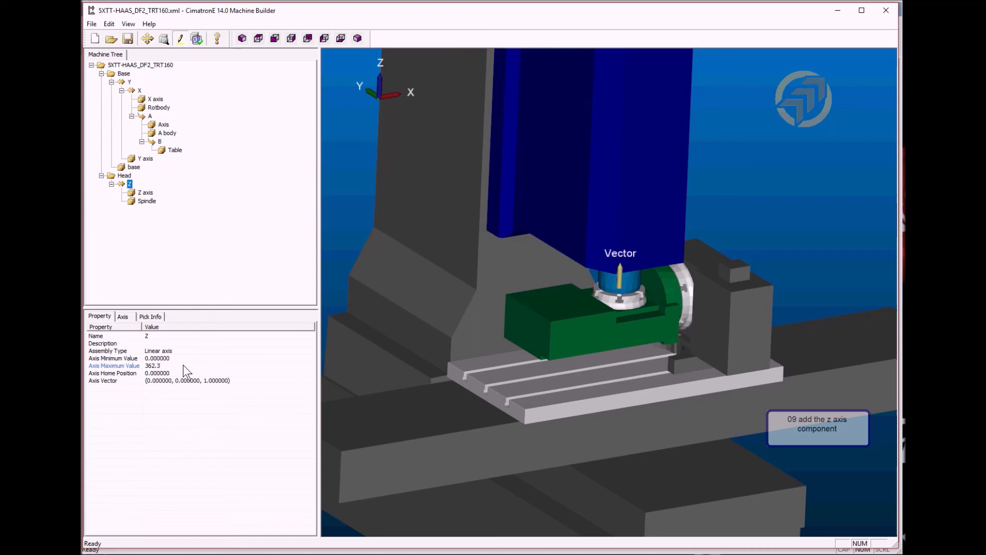
click(170, 352)
click(196, 358)
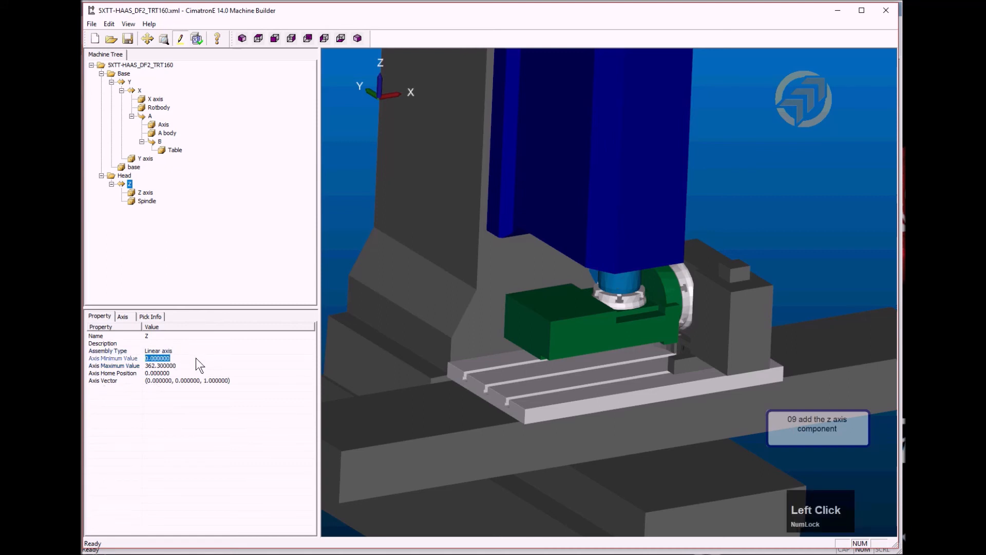
text(-)
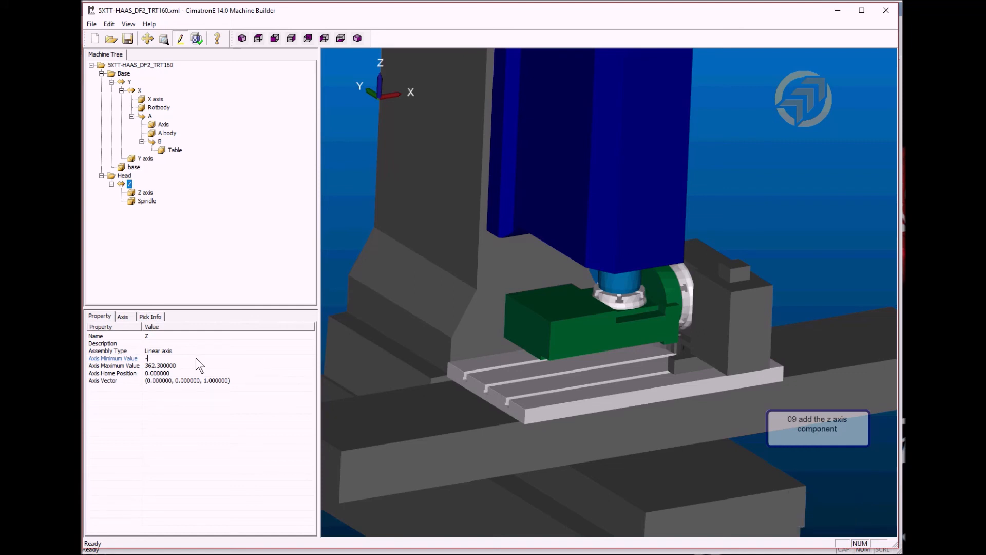
text(145.7)
click(179, 430)
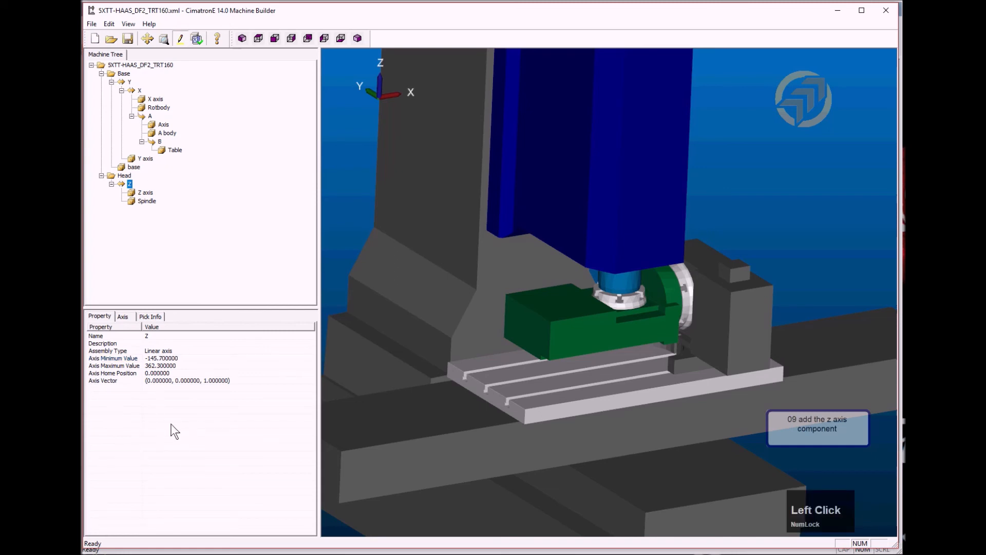
Set the Z assembly's axis home position to 362.3
click(166, 373)
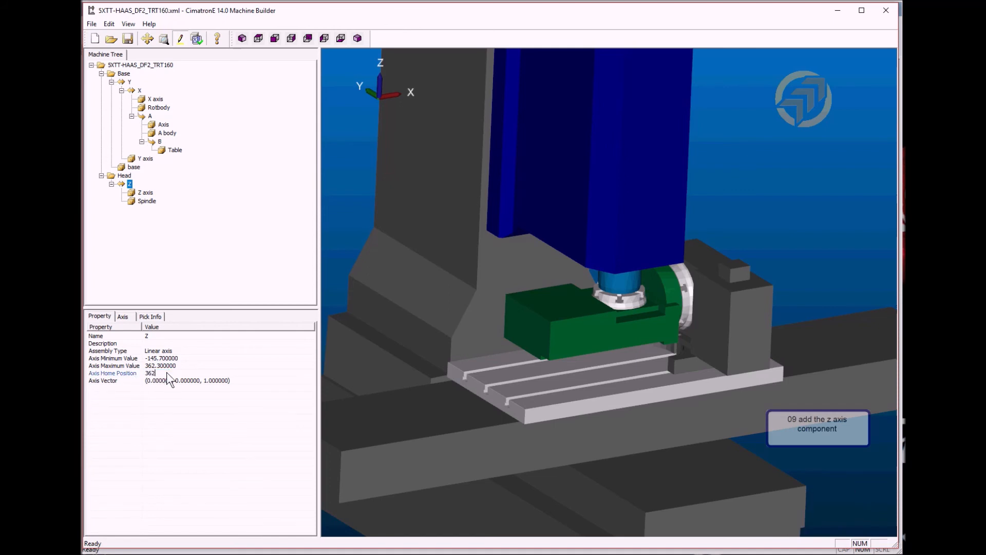
text(362.3)
key(Down)
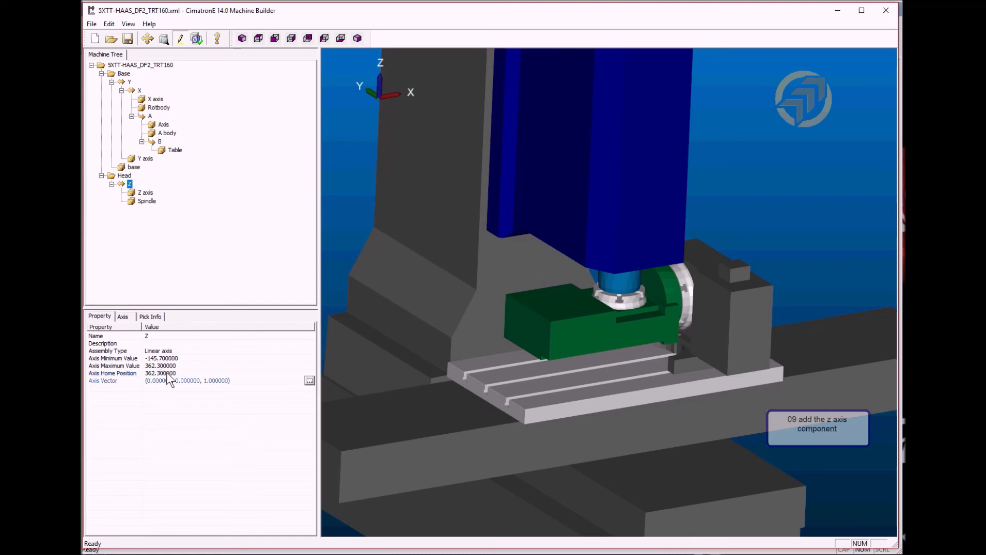
Test the Z axis travel by moving the head to 362.3, down to -145.7, and back up to about 38.2
click(122, 316)
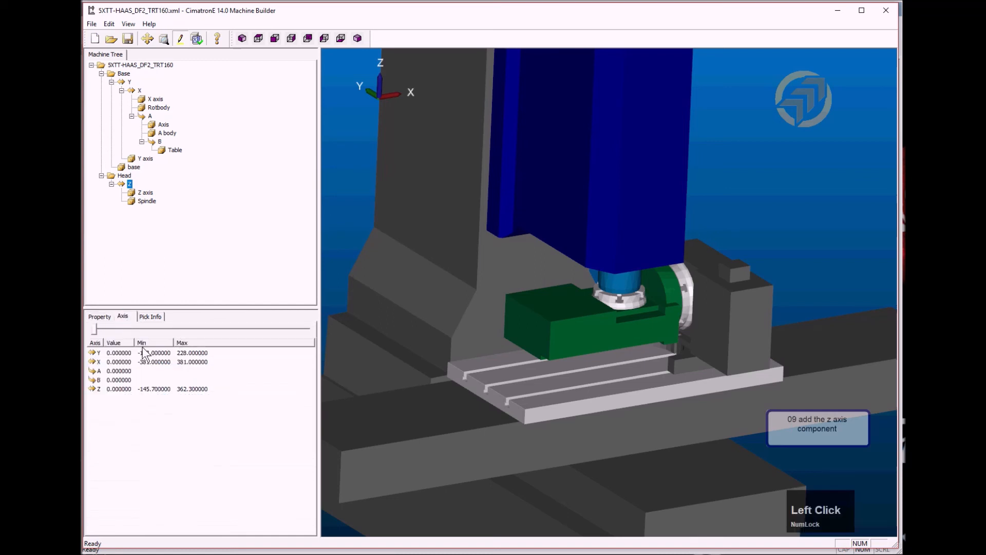
click(118, 387)
click(276, 327)
click(286, 329)
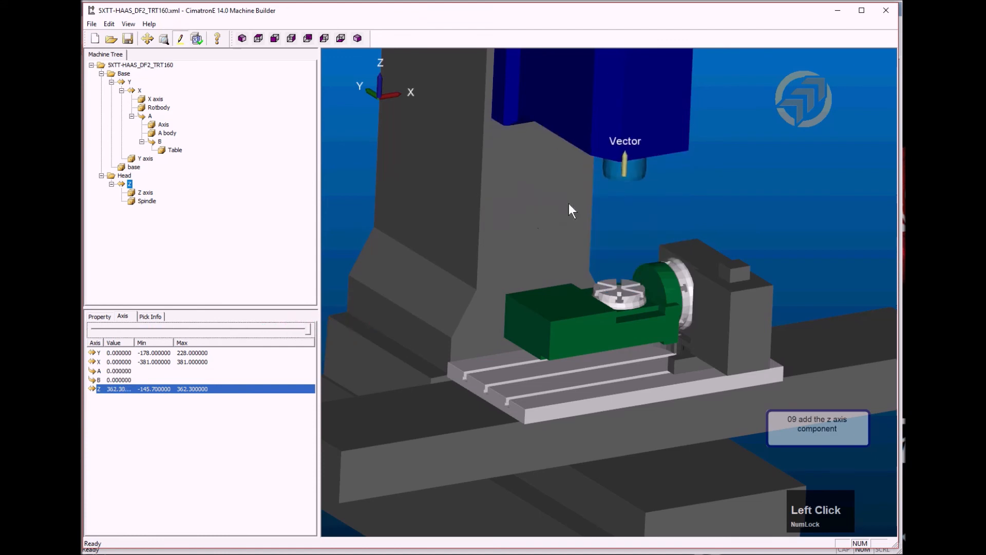
scroll(598, 276, up, 4)
scroll(603, 232, down, 1)
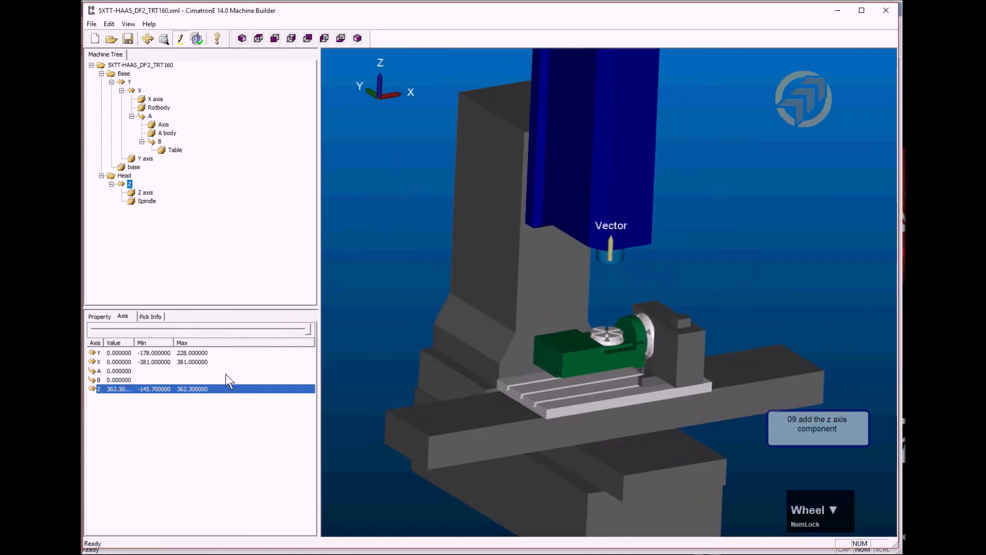
drag(308, 328, 82, 339)
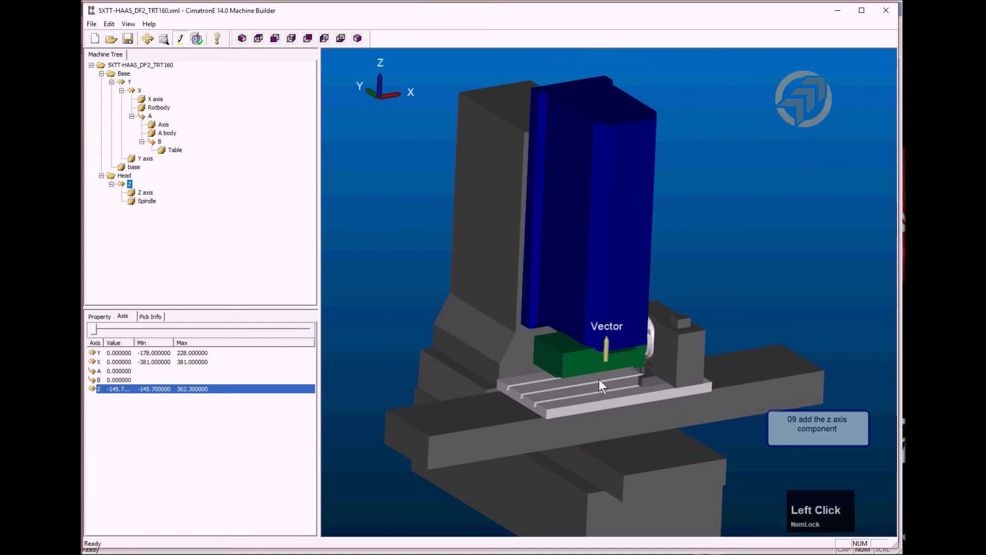
drag(600, 381, 610, 312)
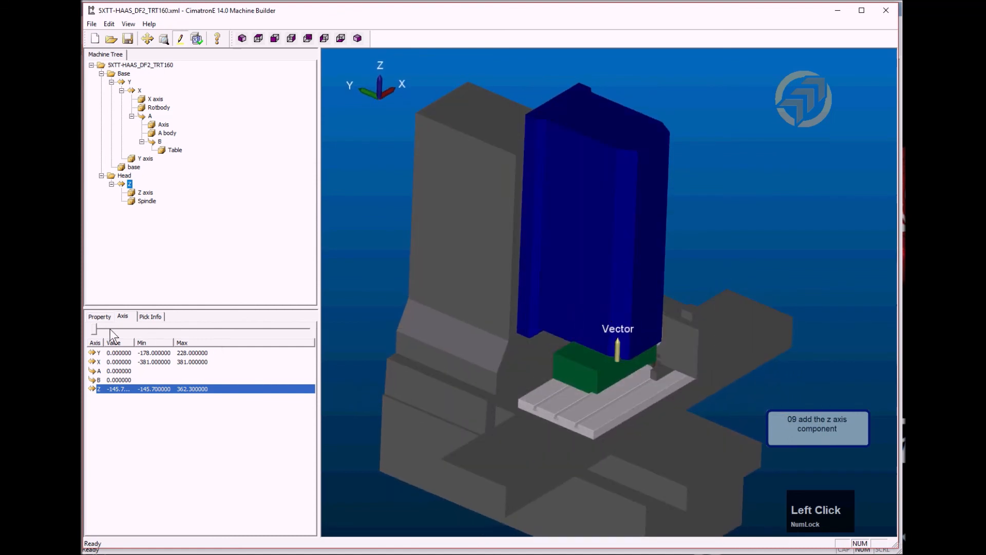
drag(94, 329, 173, 329)
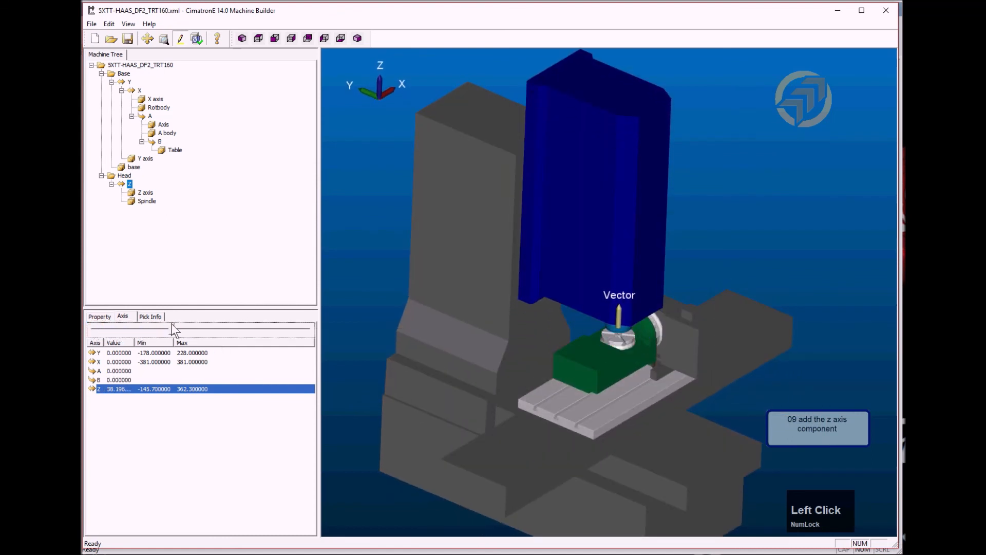
Review the properties of the Z axis and Spindle solids and save the machine file
click(143, 192)
click(100, 316)
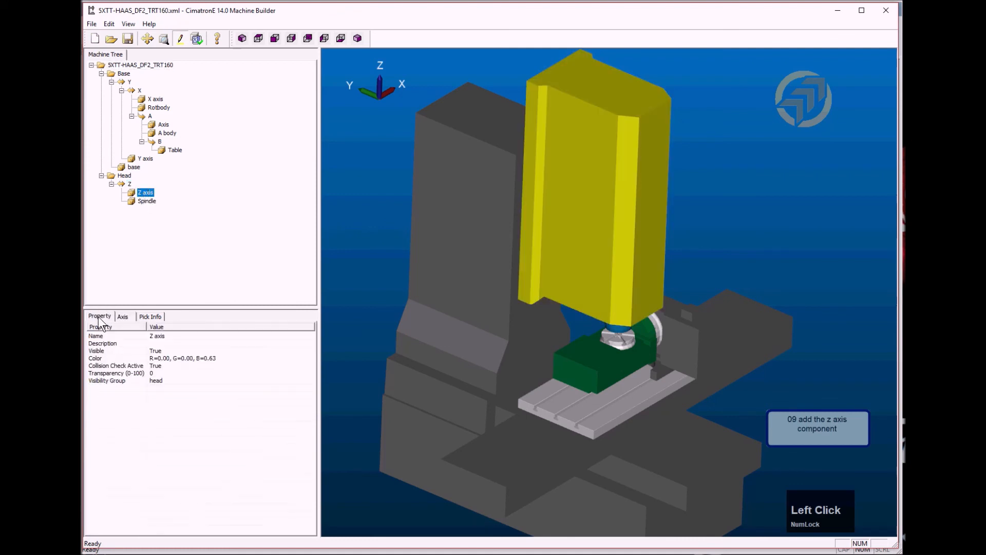
click(150, 199)
click(148, 191)
drag(445, 274, 439, 274)
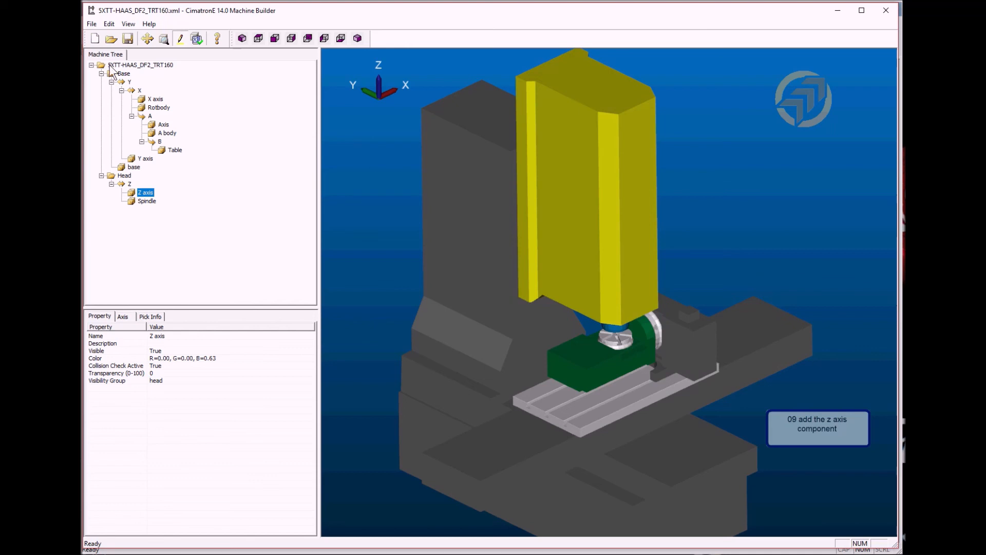
click(127, 38)
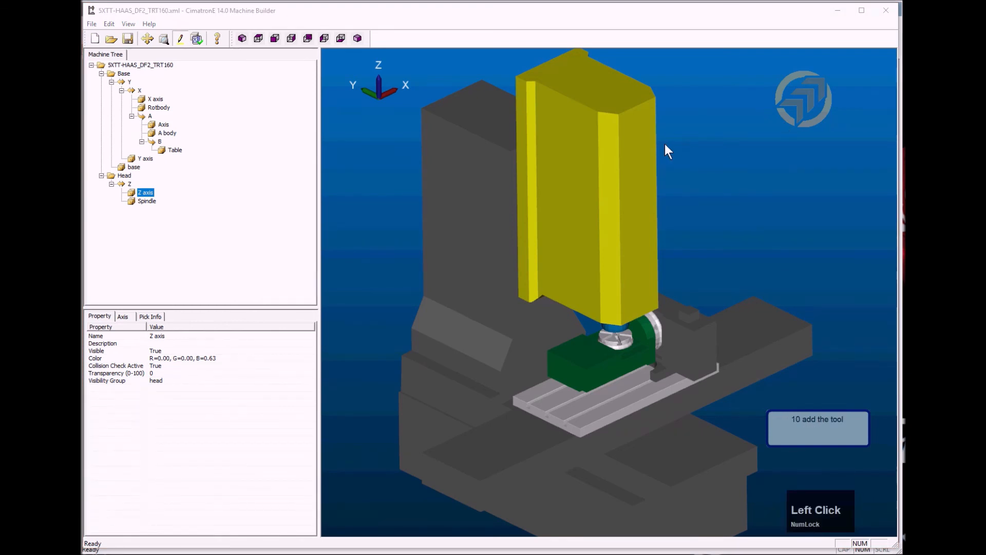
Create a new assembly named Tool of type Tool head under the Z assembly
scroll(537, 368, down, 2)
scroll(695, 360, down, 2)
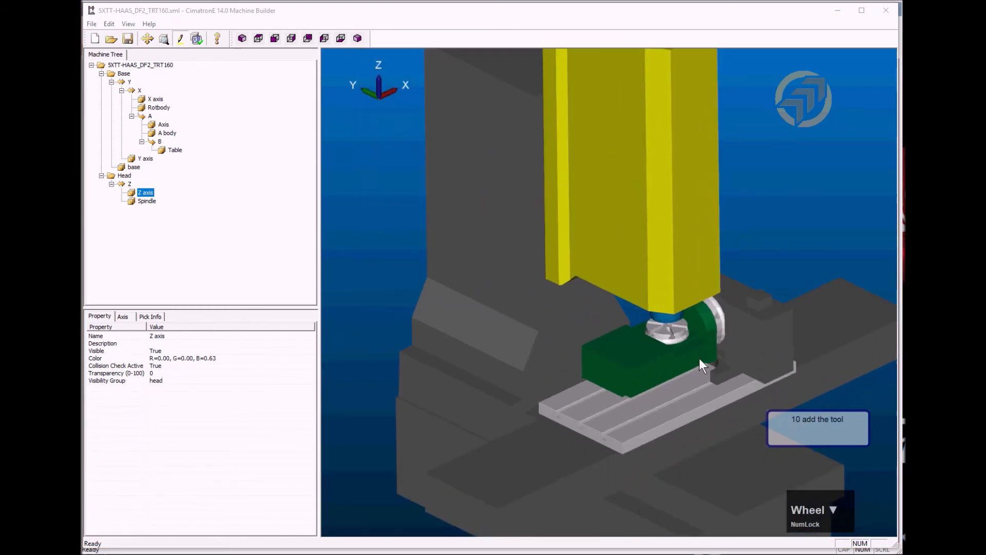
middle_drag(637, 254, 528, 217)
drag(584, 221, 587, 205)
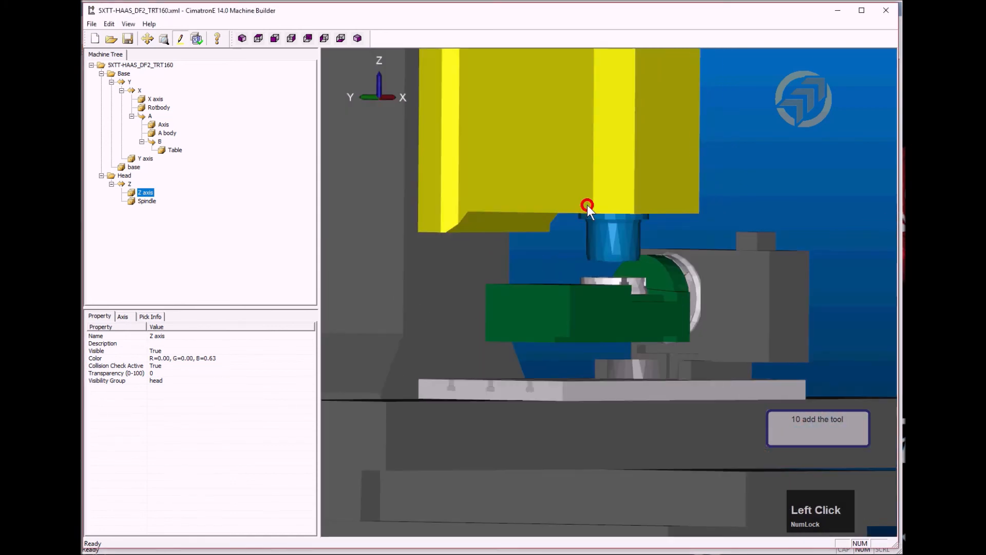
click(130, 184)
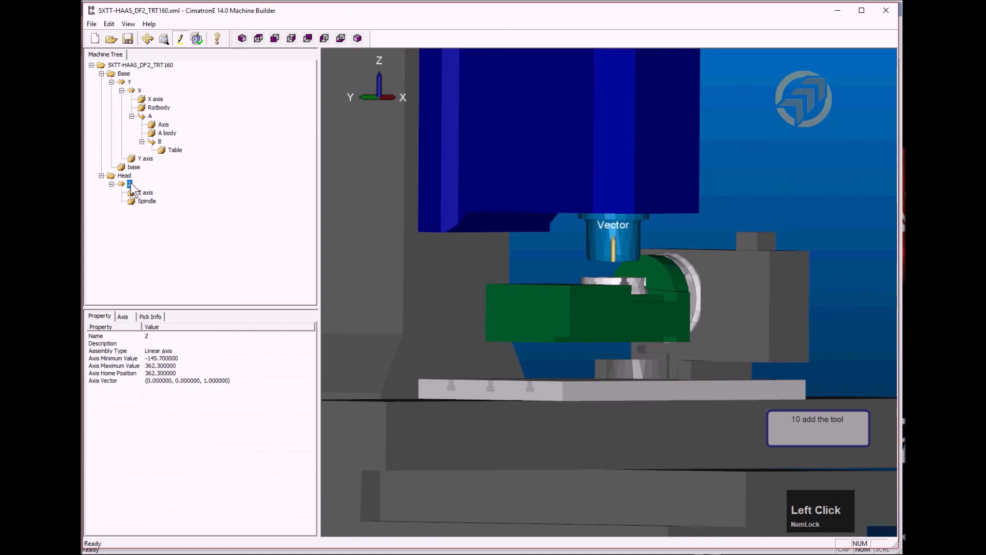
right_click(132, 186)
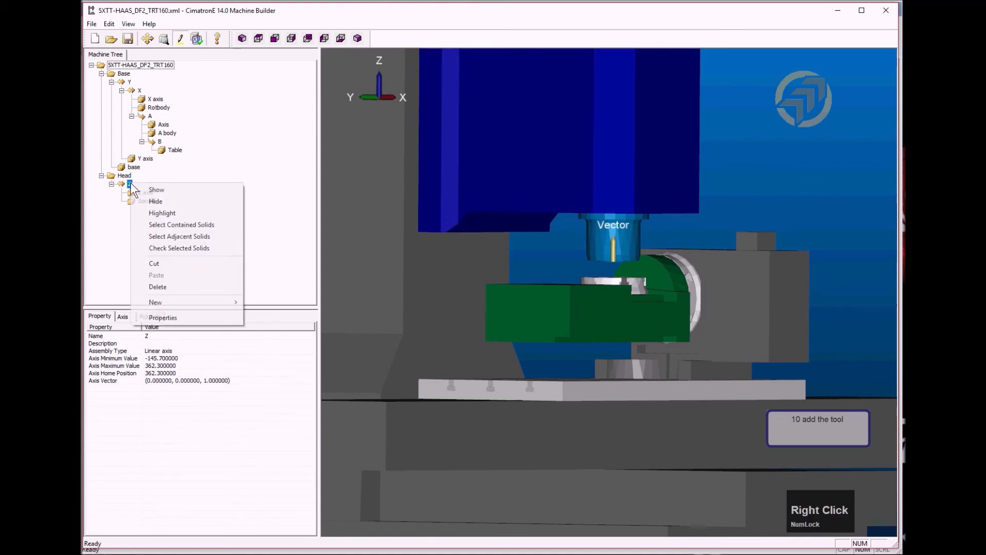
click(183, 302)
click(264, 302)
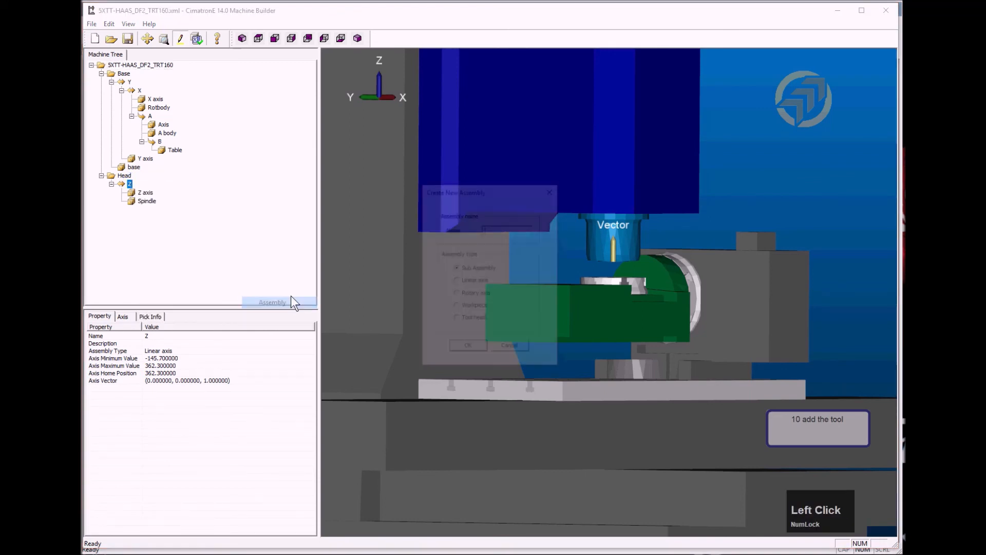
click(456, 319)
click(517, 227)
text(Tool)
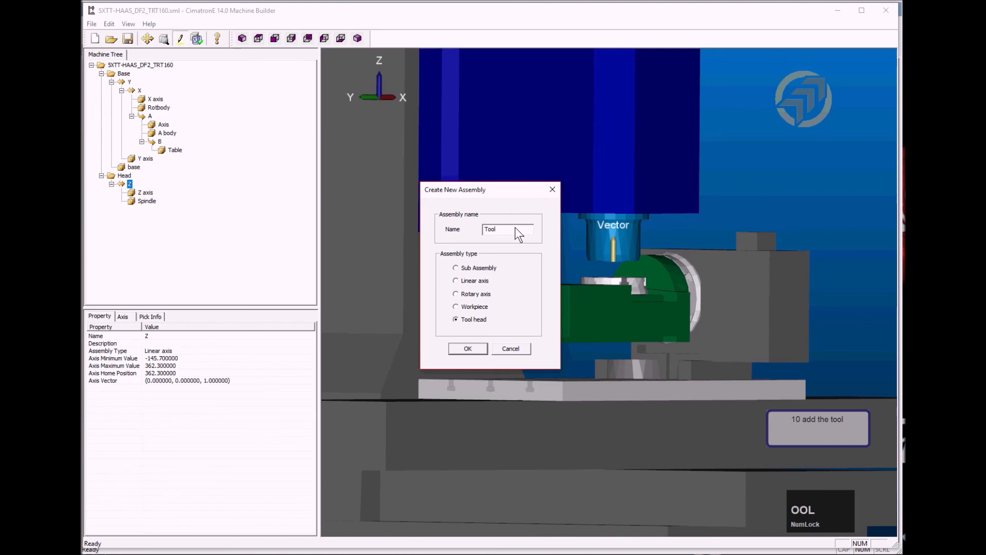
click(468, 349)
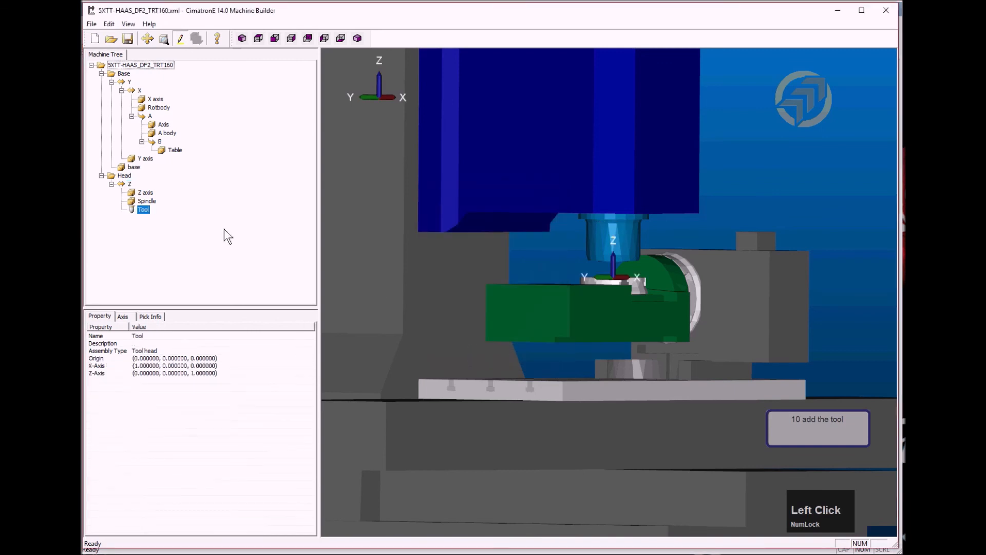